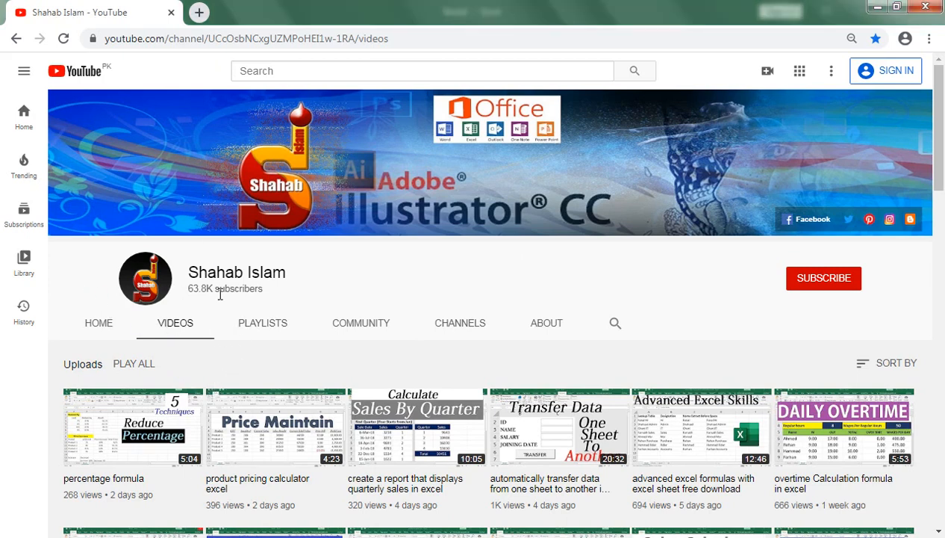
Step: Look through the channel's uploaded Excel tutorial videos
scroll(213, 300, down, 2)
scroll(252, 334, down, 1)
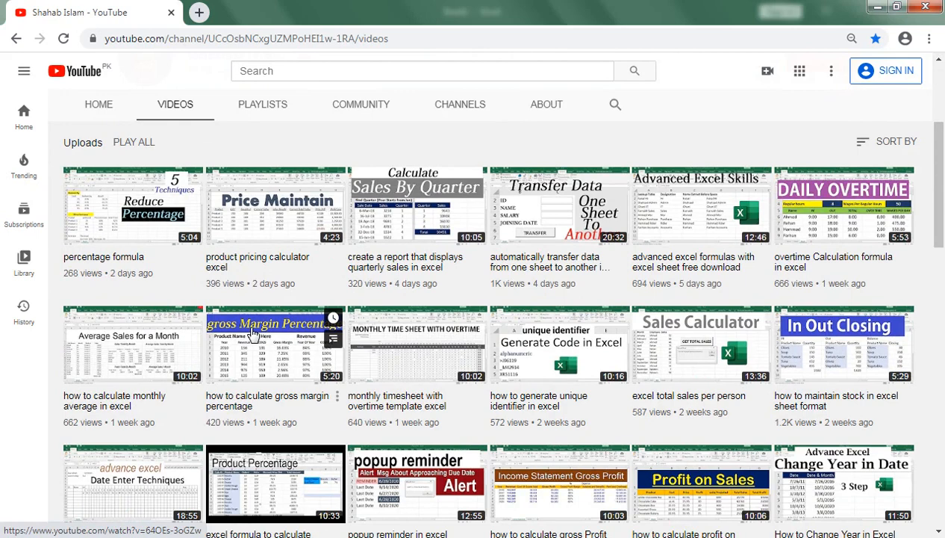
scroll(253, 334, down, 4)
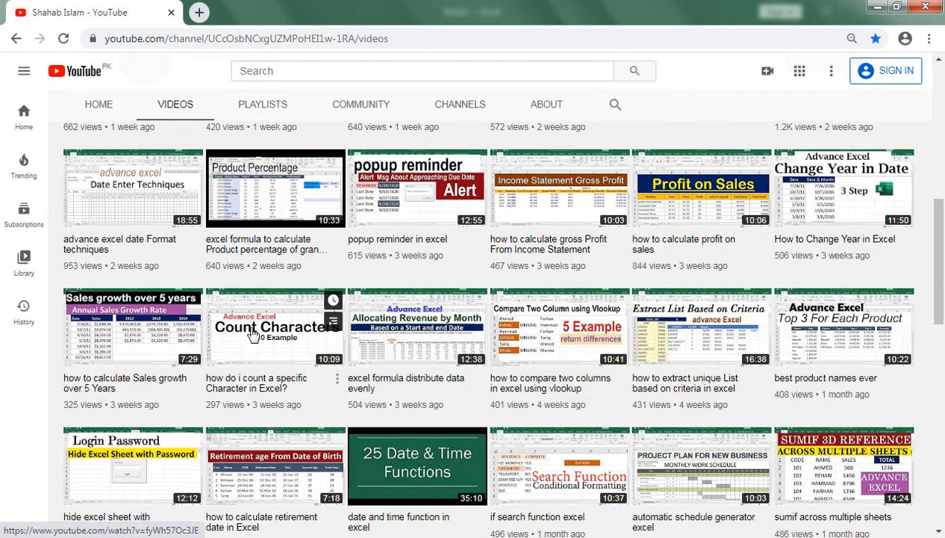
scroll(318, 324, down, 3)
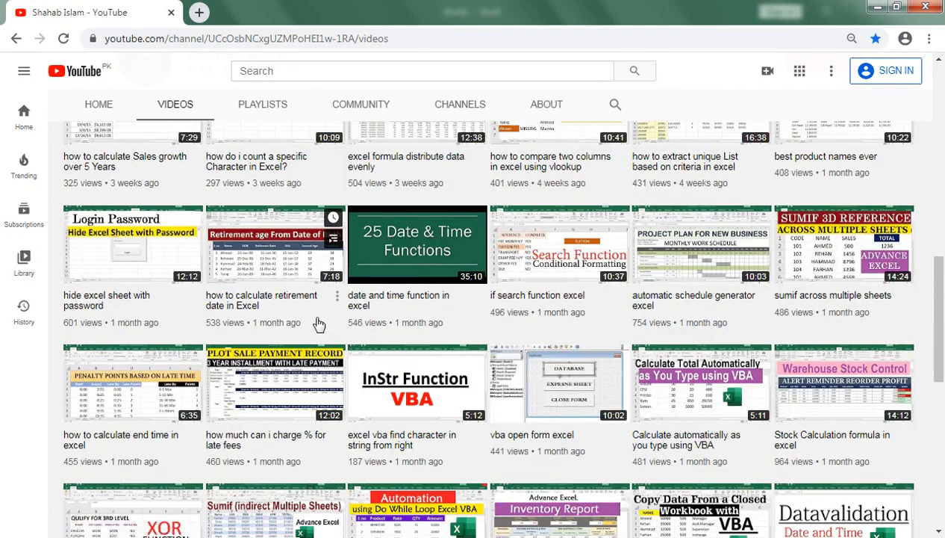
scroll(319, 324, down, 3)
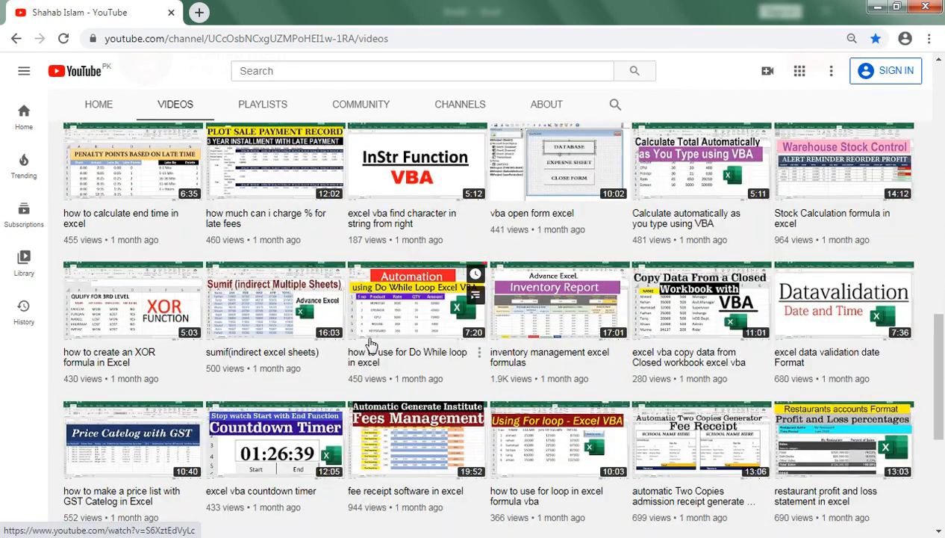
scroll(298, 373, down, 1)
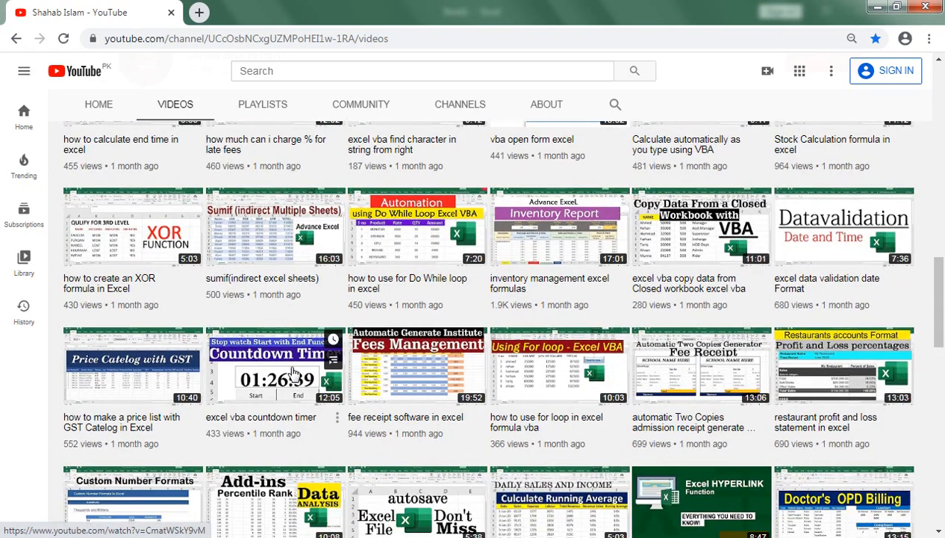
scroll(294, 374, down, 1)
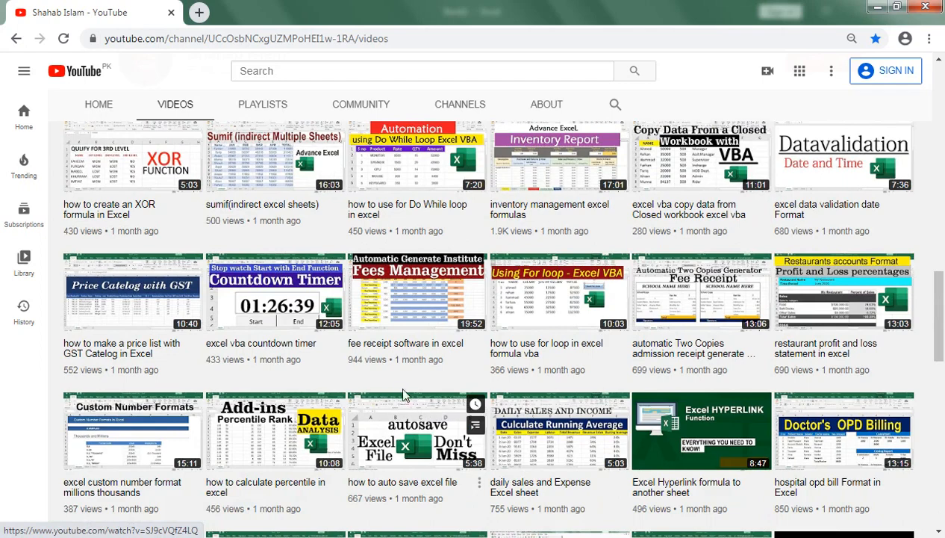
scroll(351, 392, up, 8)
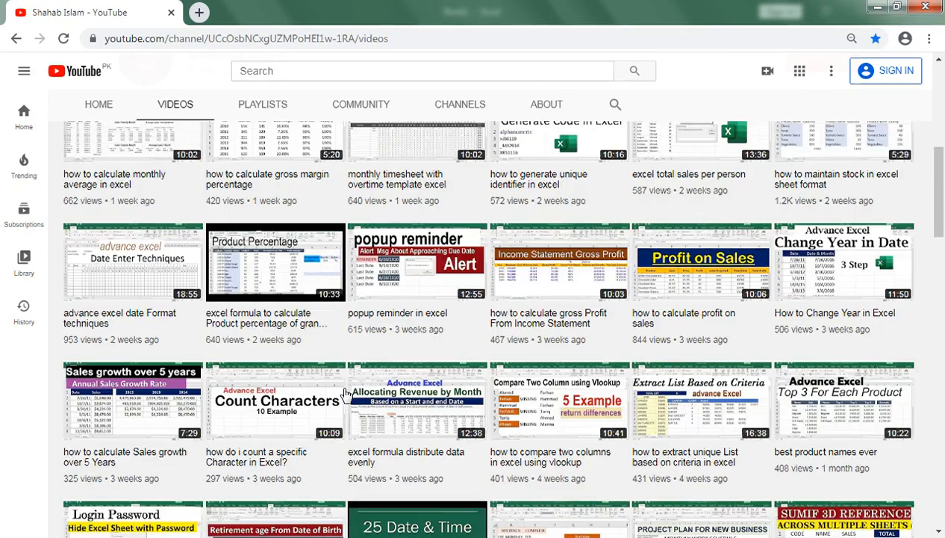
scroll(345, 394, up, 6)
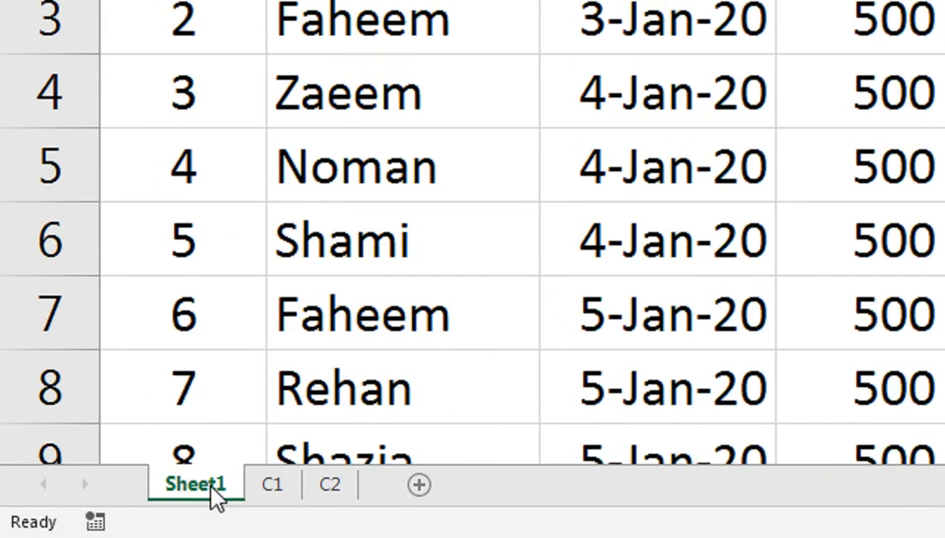
Step: Rename the worksheet Sheet1 as DataEntry
right_click(200, 493)
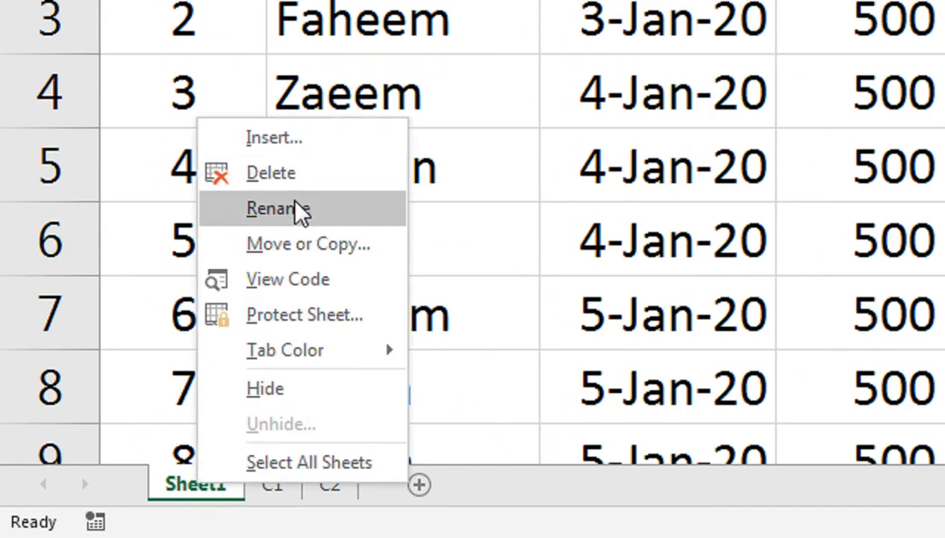
click(302, 211)
text(Main Data)
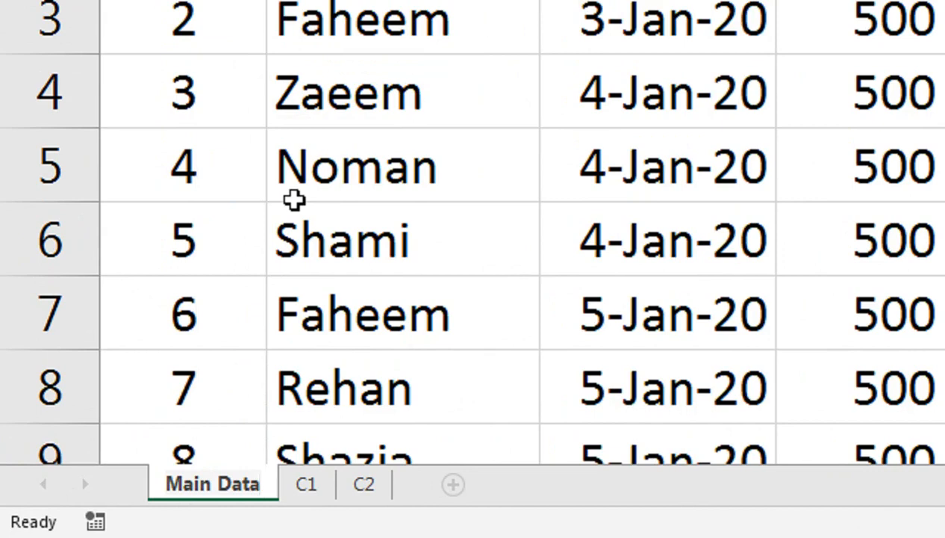
key(BackSpace)
key(BackSpace)
key(BackSpace)
key(BackSpace)
key(BackSpace)
key(BackSpace)
key(BackSpace)
key(BackSpace)
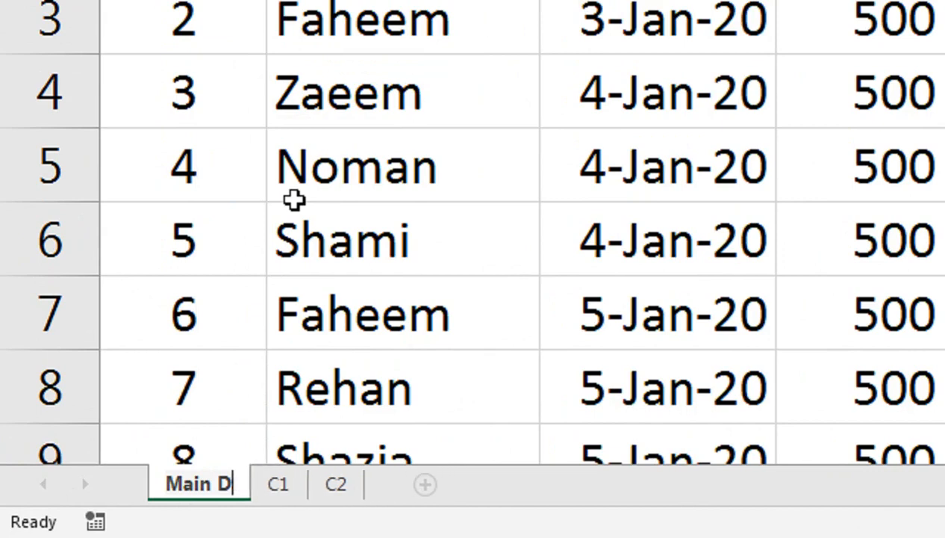
key(BackSpace)
text(Data)
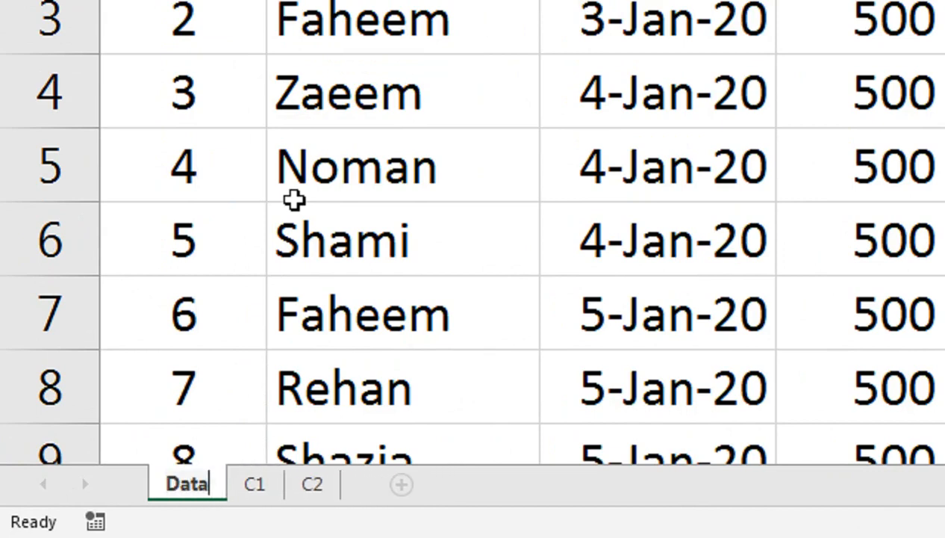
text(Entry)
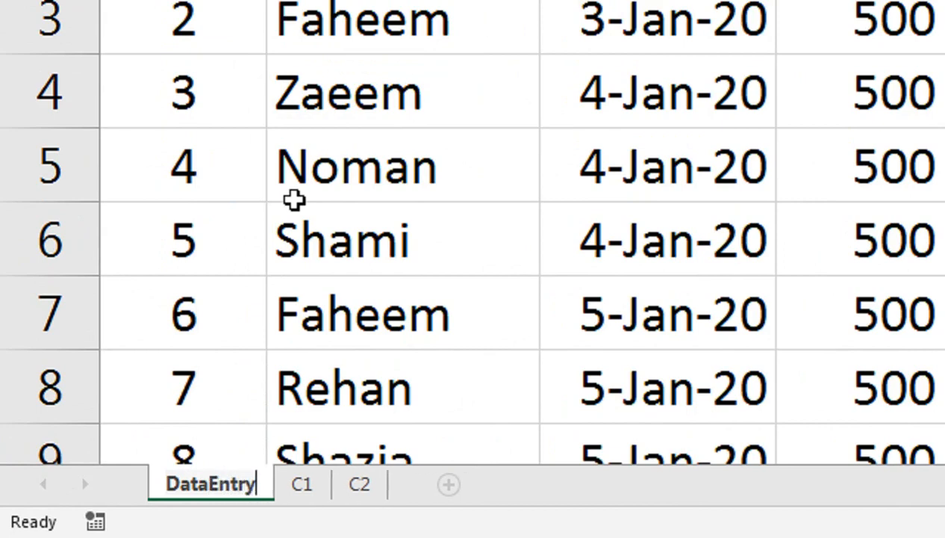
key(Return)
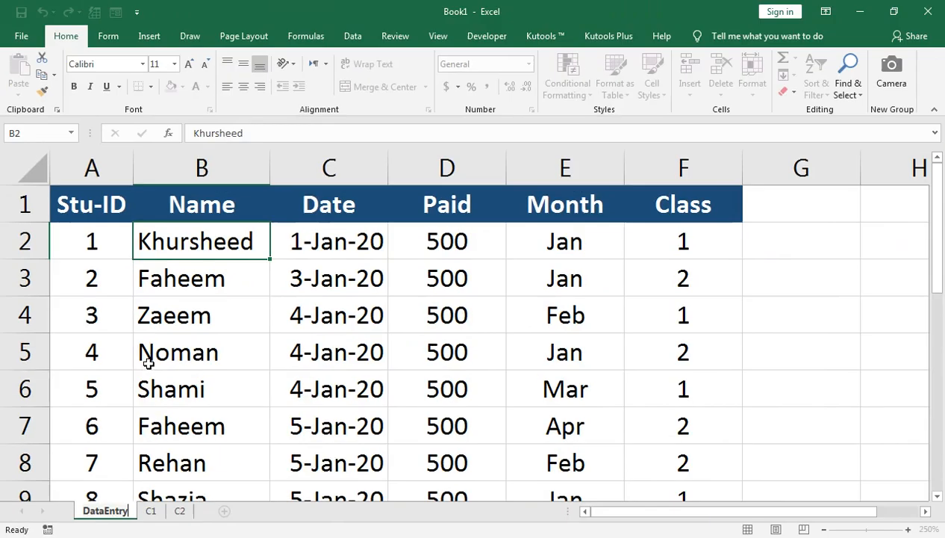
click(298, 239)
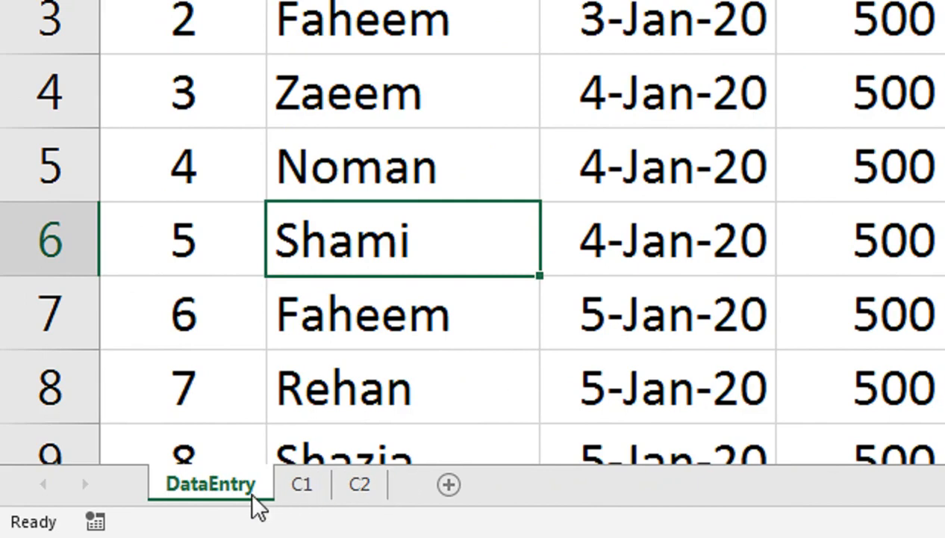
Step: Review the student records on the class sheets C2 and C1
click(375, 489)
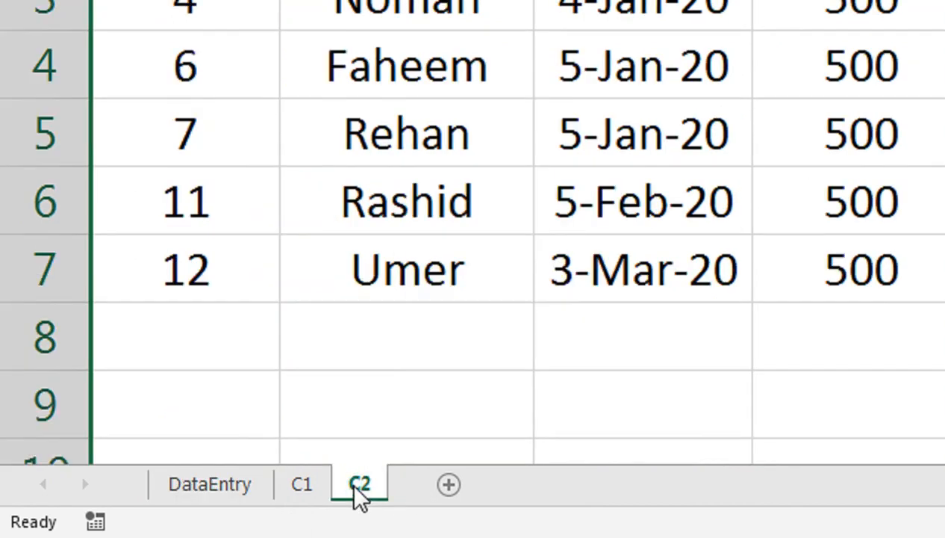
right_click(359, 489)
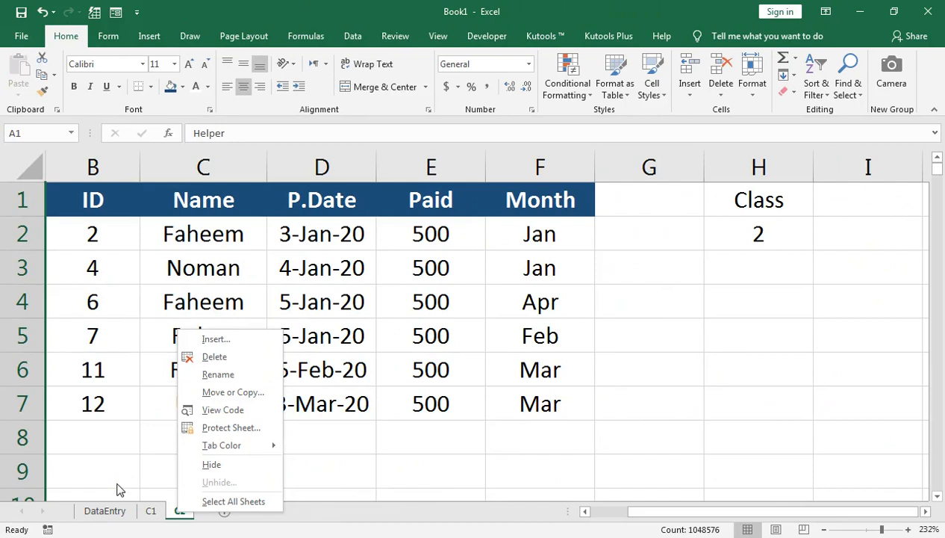
key(Escape)
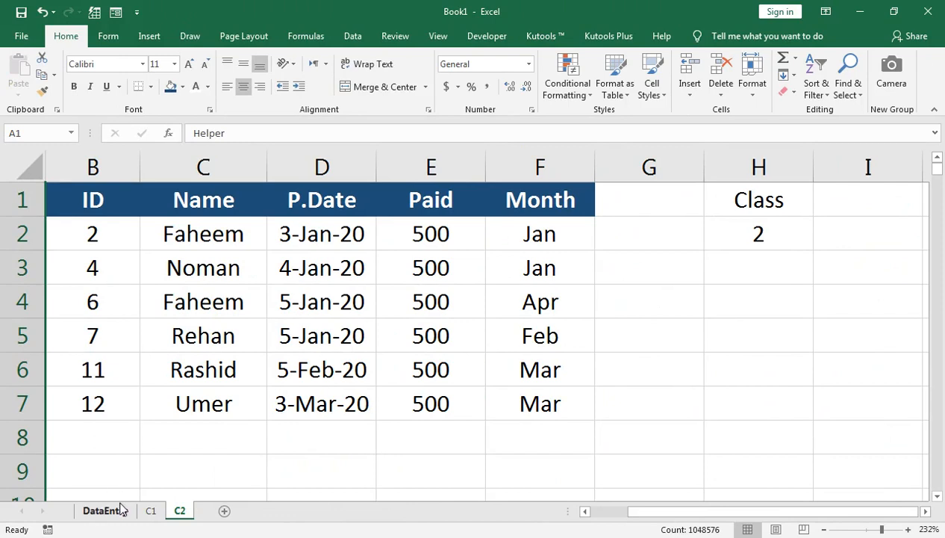
click(150, 512)
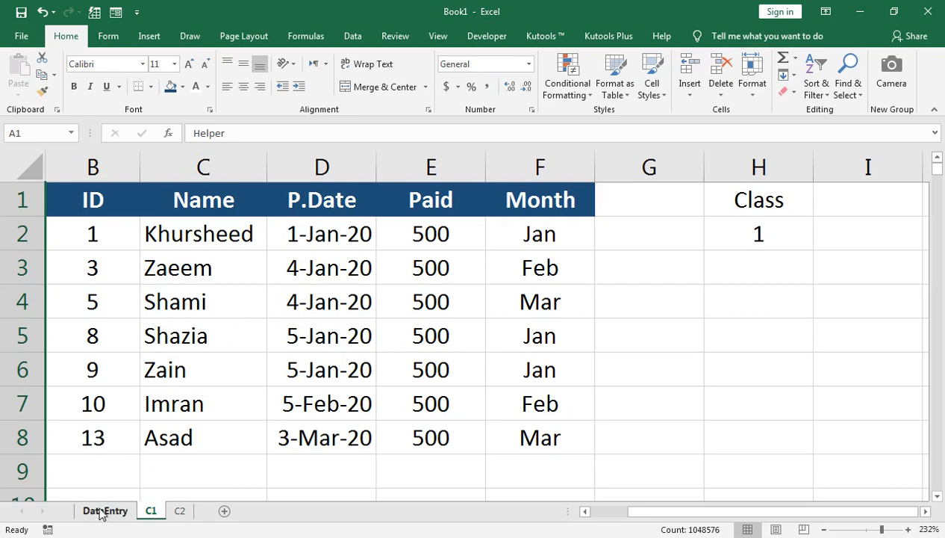
Step: Start a record in row 15 of the DataEntry sheet with the next student ID, the student's name and the date 3-Apr-20
click(123, 510)
scroll(92, 388, down, 1)
click(95, 376)
text(14)
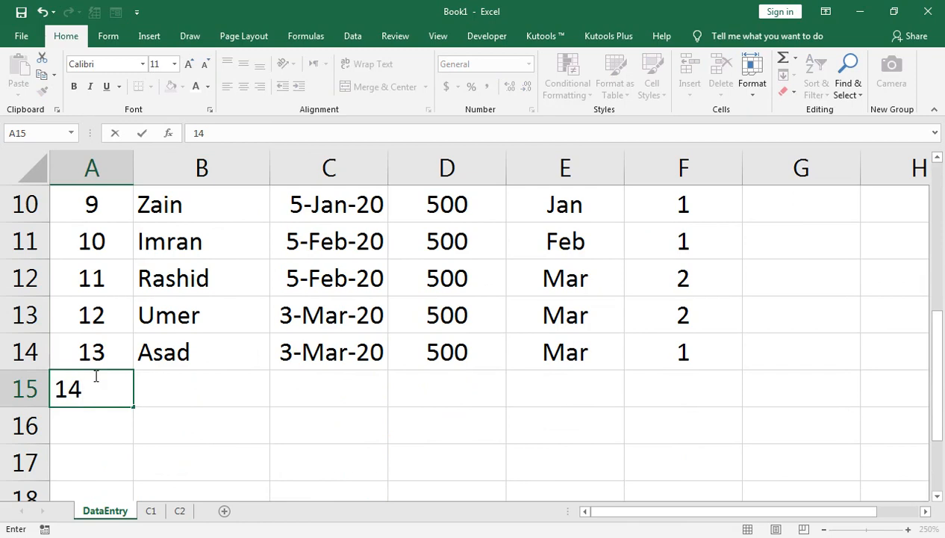
key(Tab)
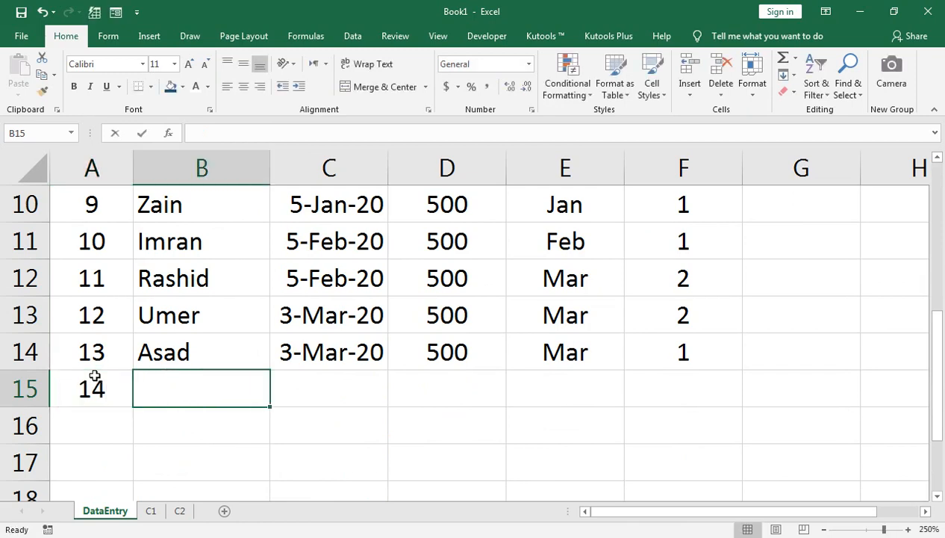
text(Farhan)
key(Tab)
text(3-Apr-20)
key(Tab)
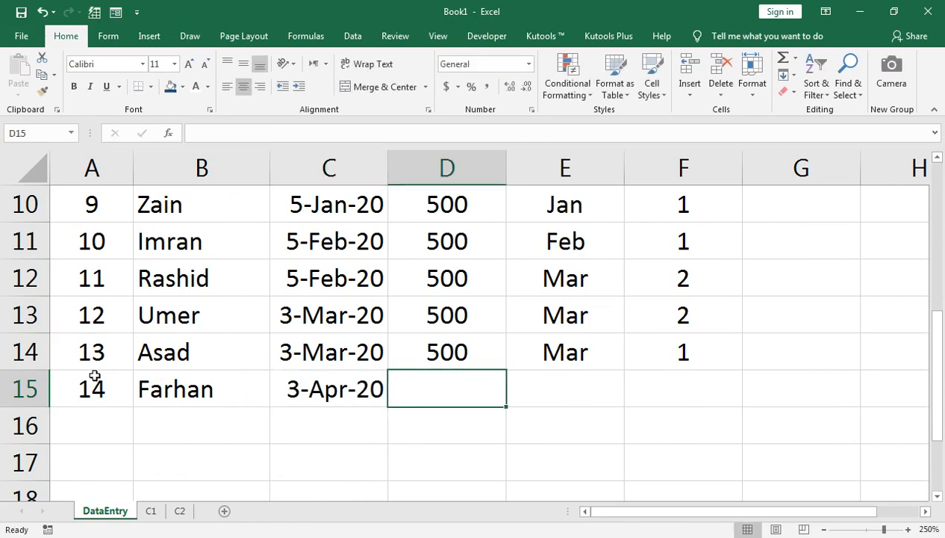
Step: Complete the row 15 record with a paid amount of 500, month Apr and class 1
text(500)
key(Tab)
text(Apr)
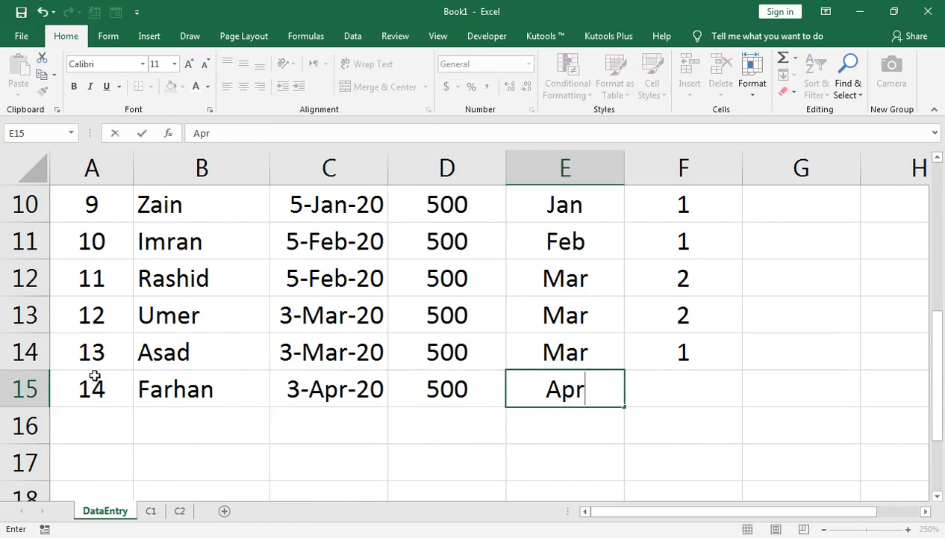
key(Tab)
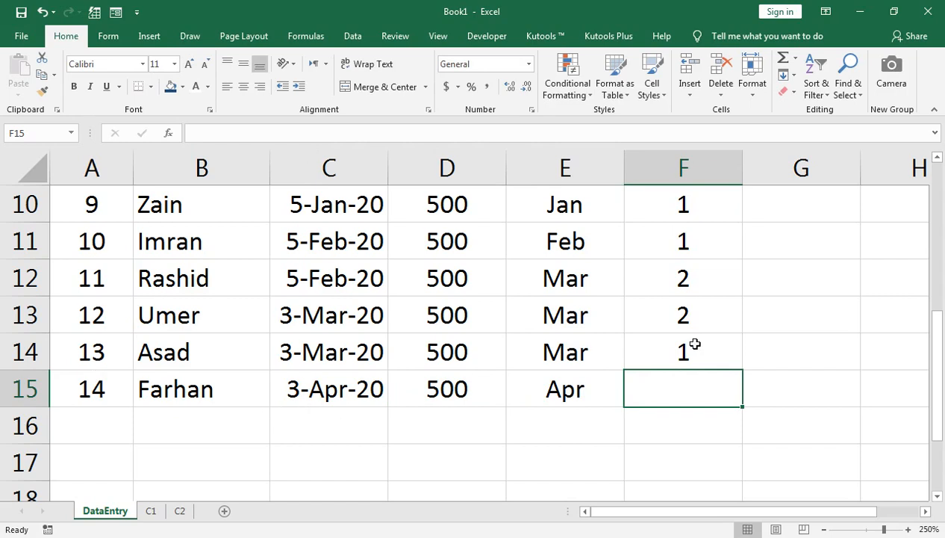
text(1)
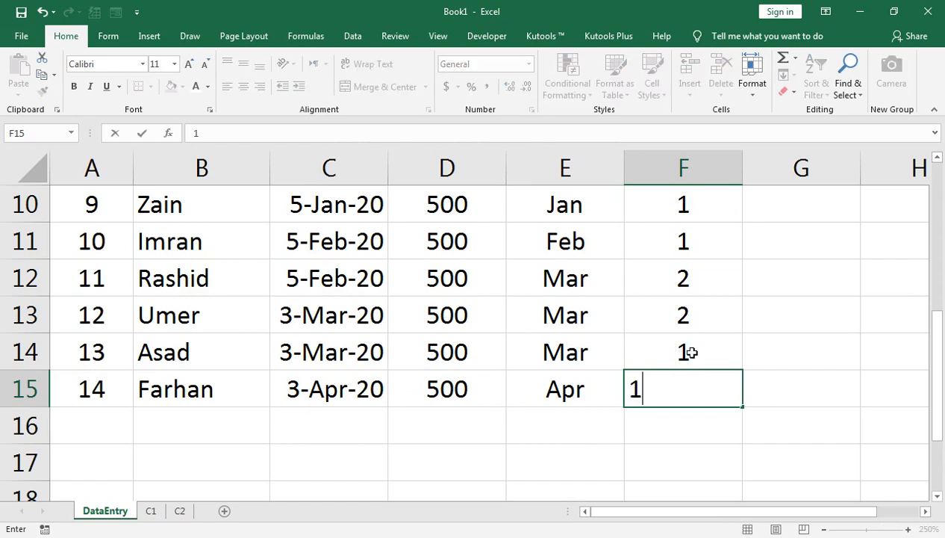
key(Return)
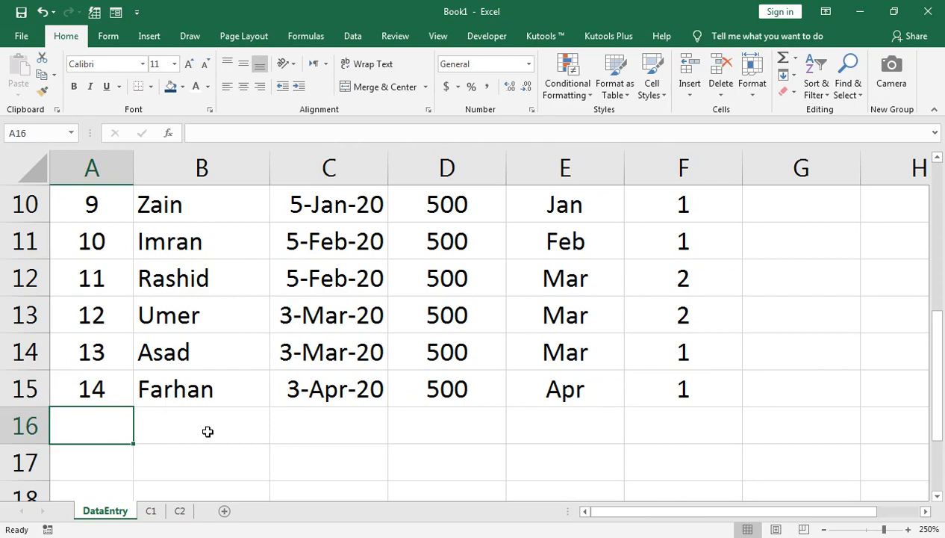
Step: On sheet C1, examine the ID formula in B8 and the name lookup formula in C8
click(150, 511)
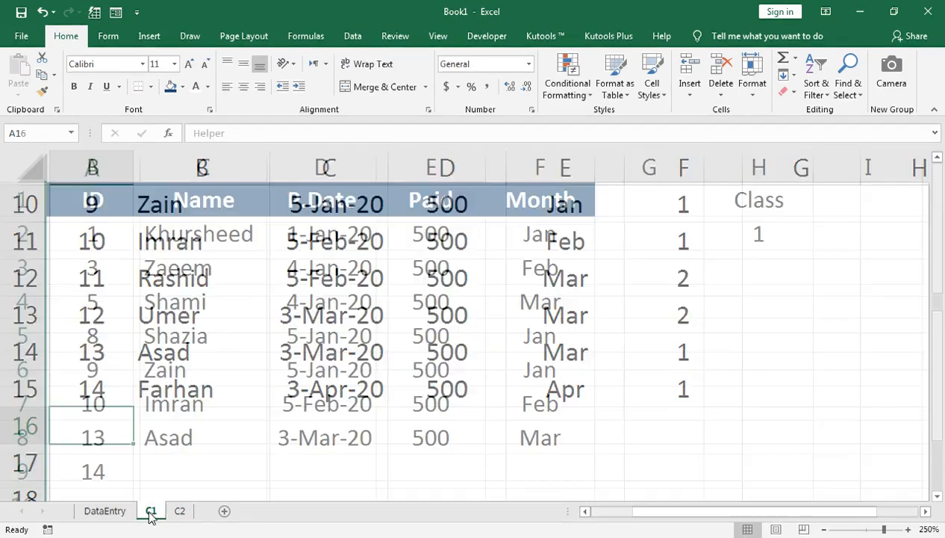
click(184, 440)
click(187, 459)
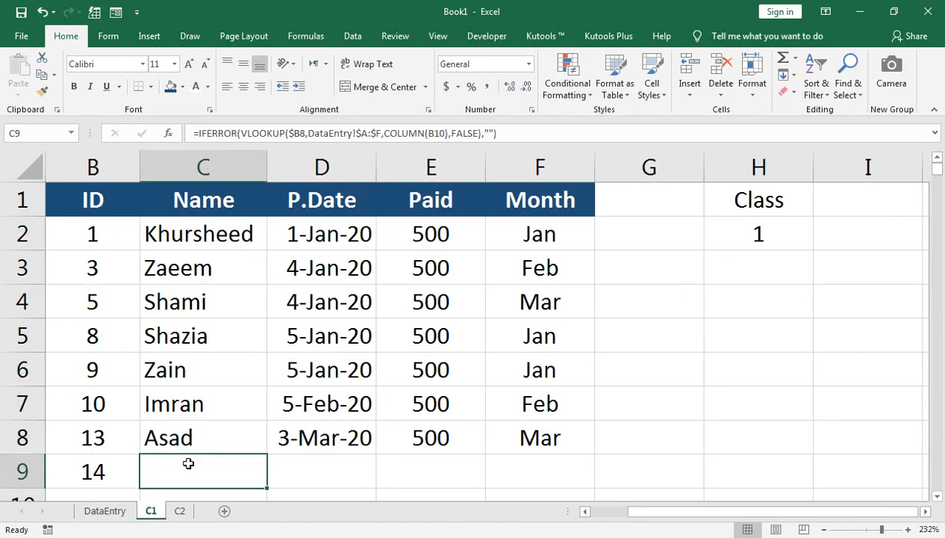
key(Delete)
click(87, 449)
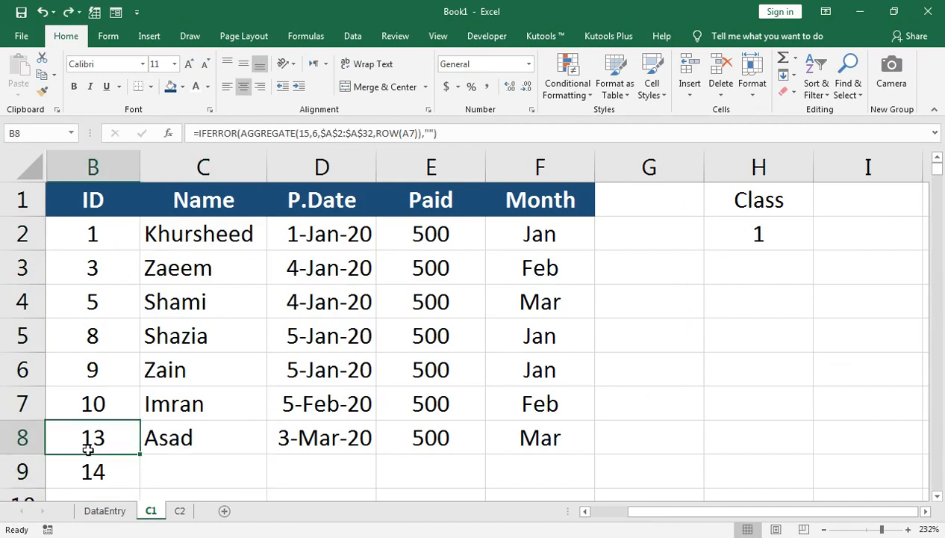
click(188, 440)
double_click(187, 439)
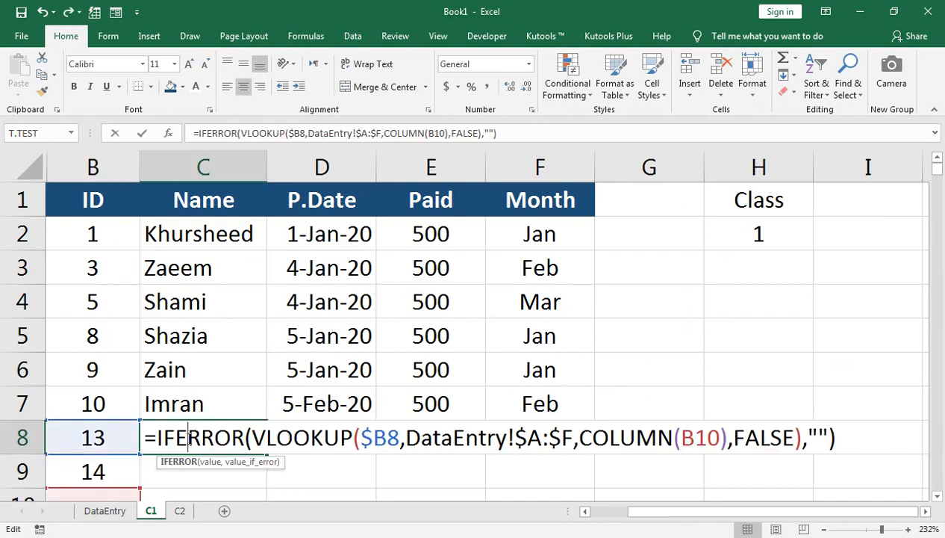
key(Return)
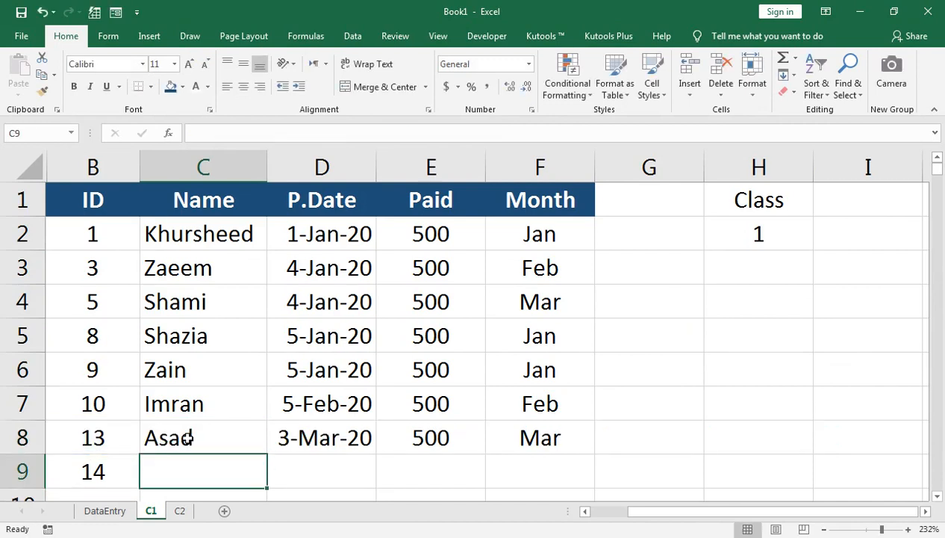
Step: Fill the lookup formulas in C8:F8 down through row 13 on sheet C1
key(Up)
key(shift+Right)
key(shift+Right)
key(shift+Right)
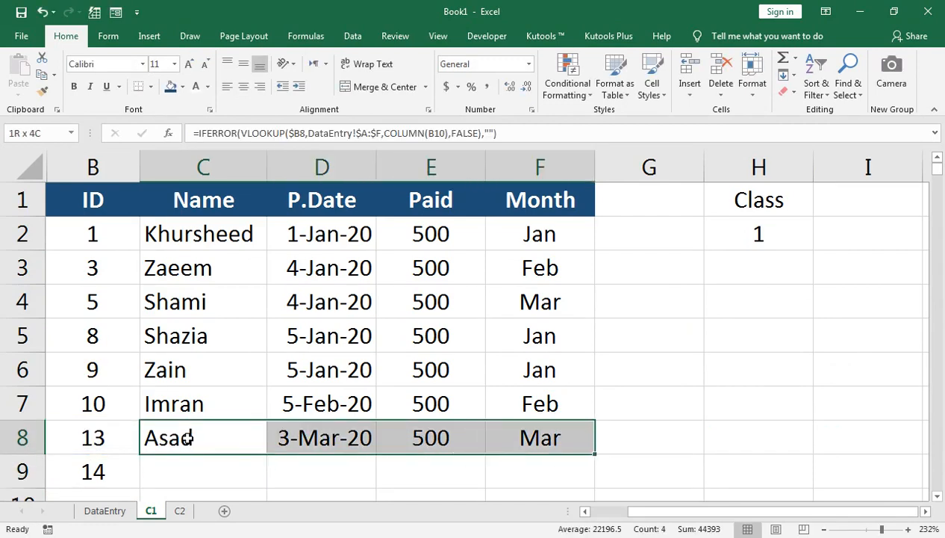
key(shift+Down)
key(shift+Down)
key(shift+Down)
key(shift+Down)
key(shift+Down)
key(ctrl+d)
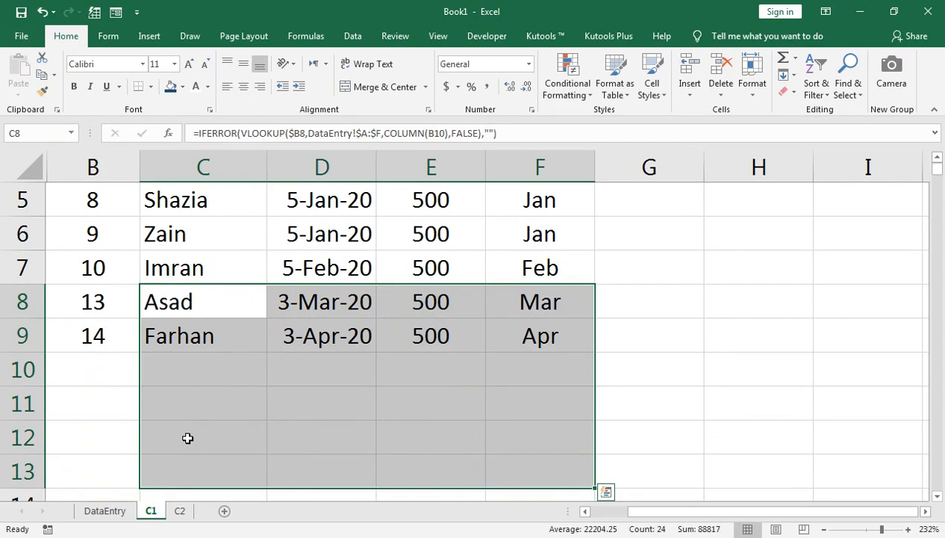
Step: Start a record in row 16 of the DataEntry sheet with student ID 15, the student's name and the date 3-May-20
click(105, 510)
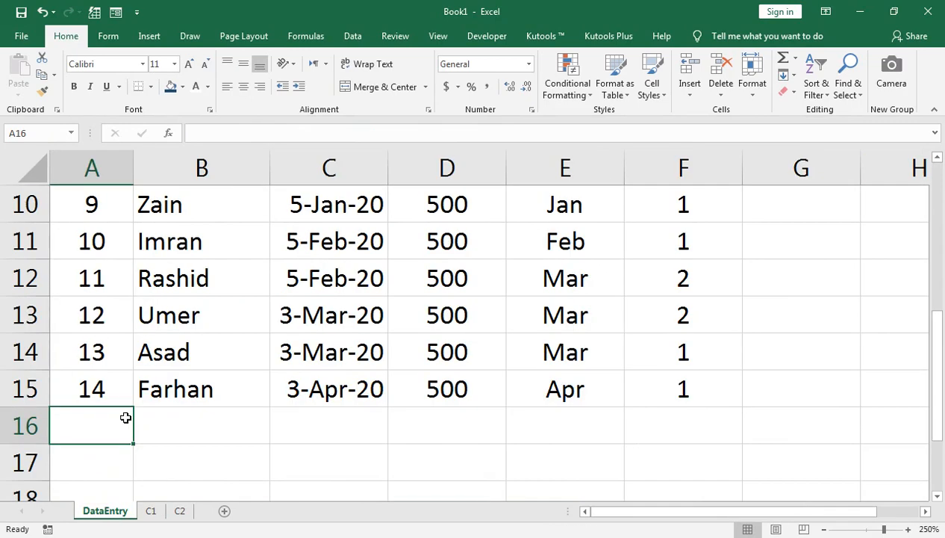
text(15)
key(Tab)
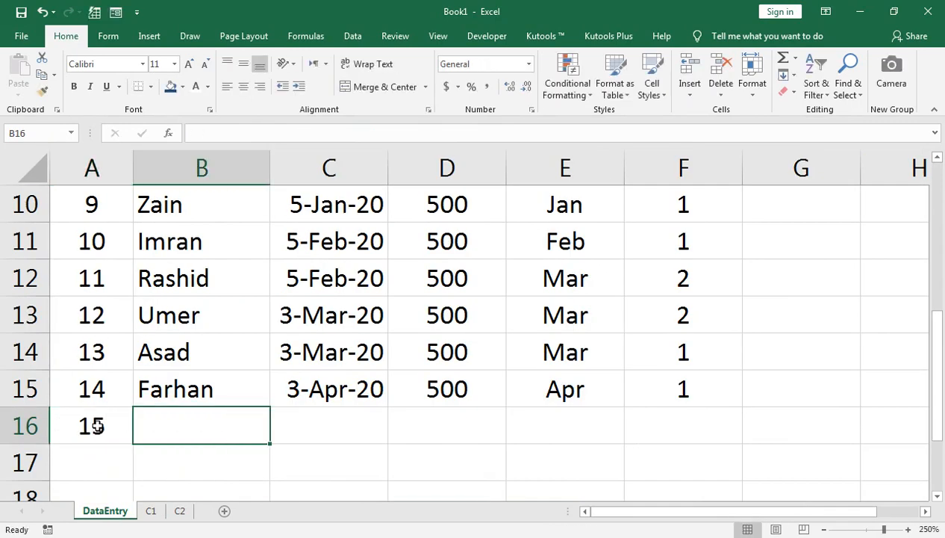
text(Ahsan)
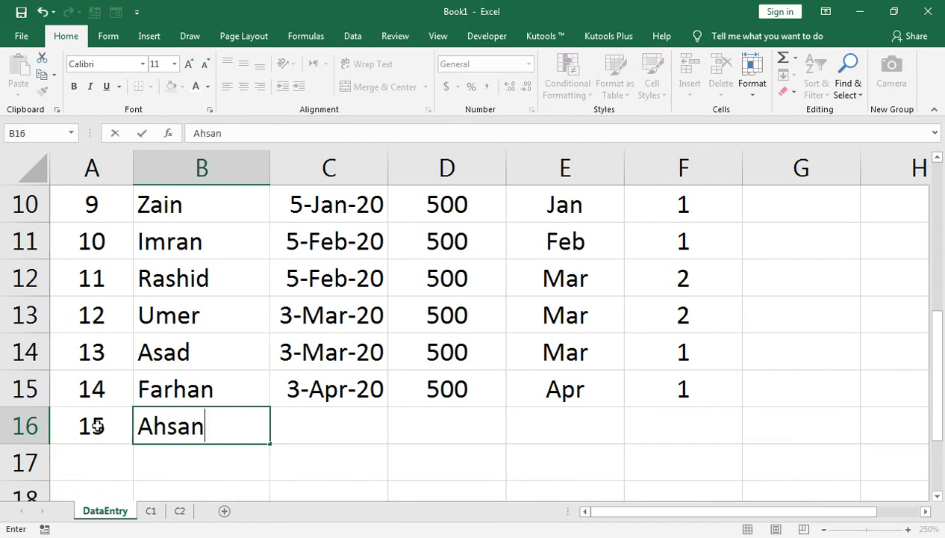
key(Tab)
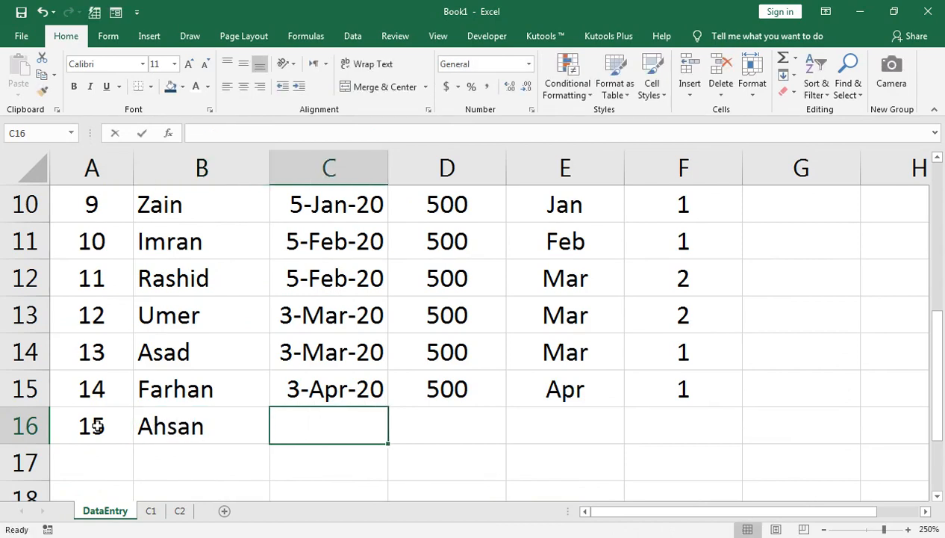
text(3-May-20)
key(Tab)
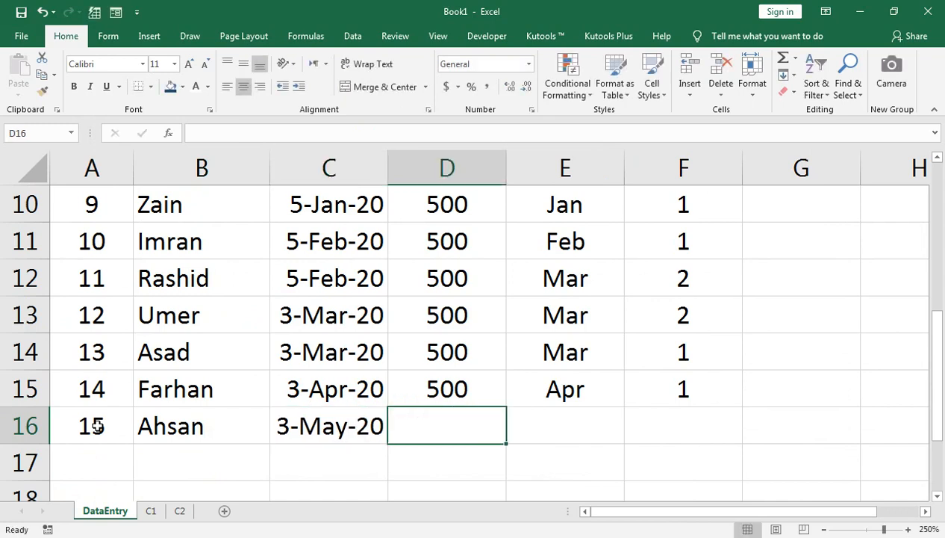
Step: Complete the row 16 record with a paid amount of 500, month May and class 1
text(500)
key(Tab)
text(May)
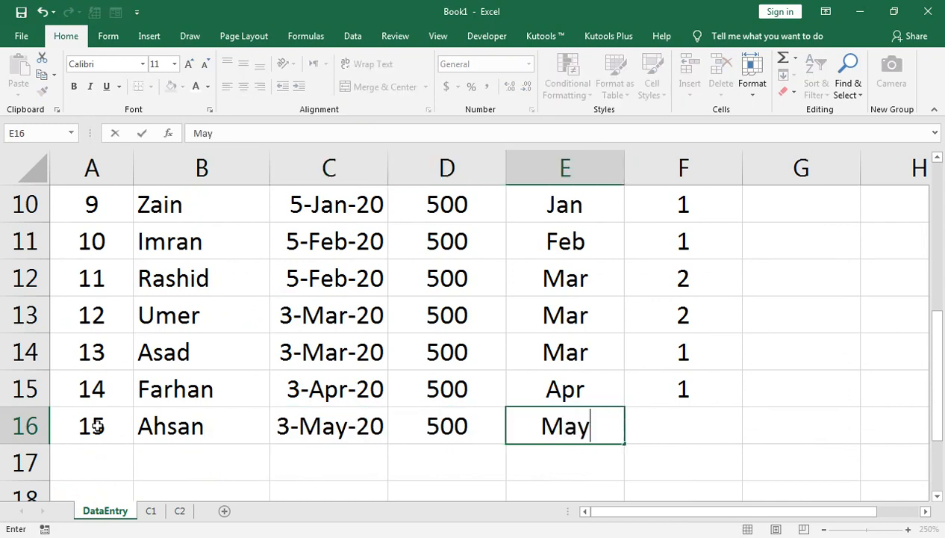
key(Tab)
text(1)
key(Return)
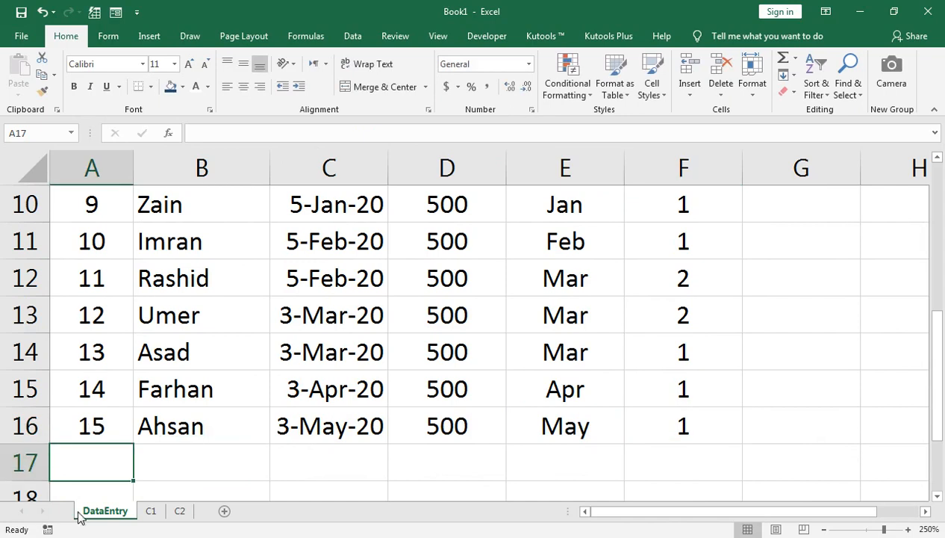
Step: On sheet C1, examine the new record in row 10, its name lookup formula in C10 and the list above it
click(151, 511)
click(157, 382)
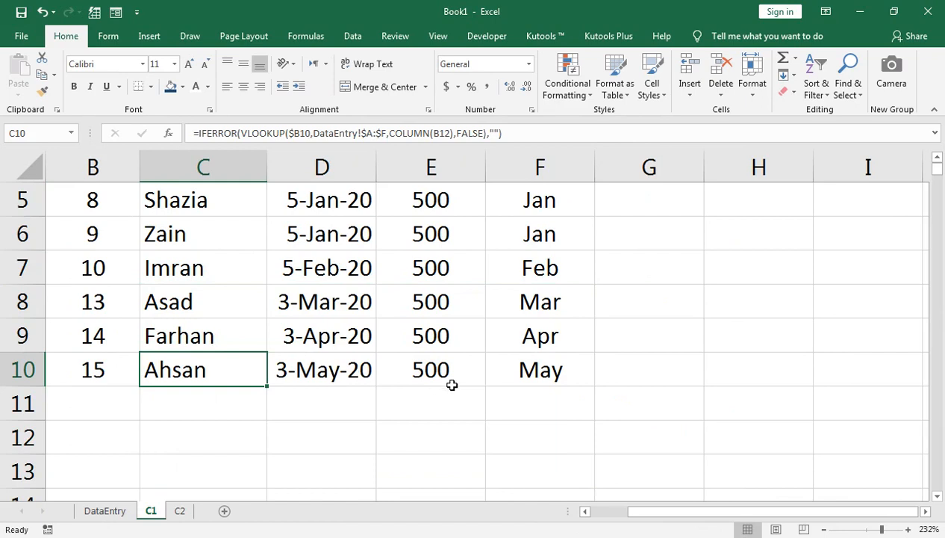
scroll(496, 380, up, 1)
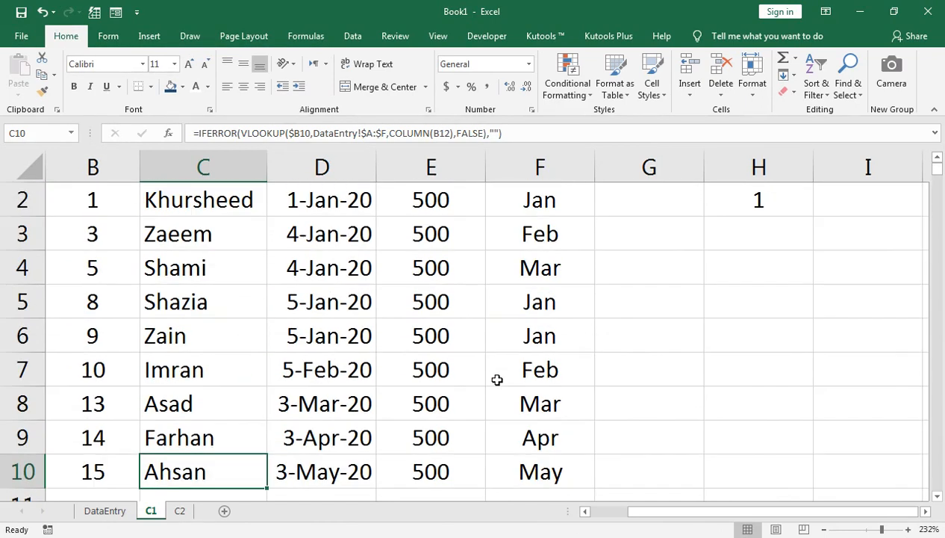
scroll(251, 293, up, 1)
scroll(184, 281, down, 1)
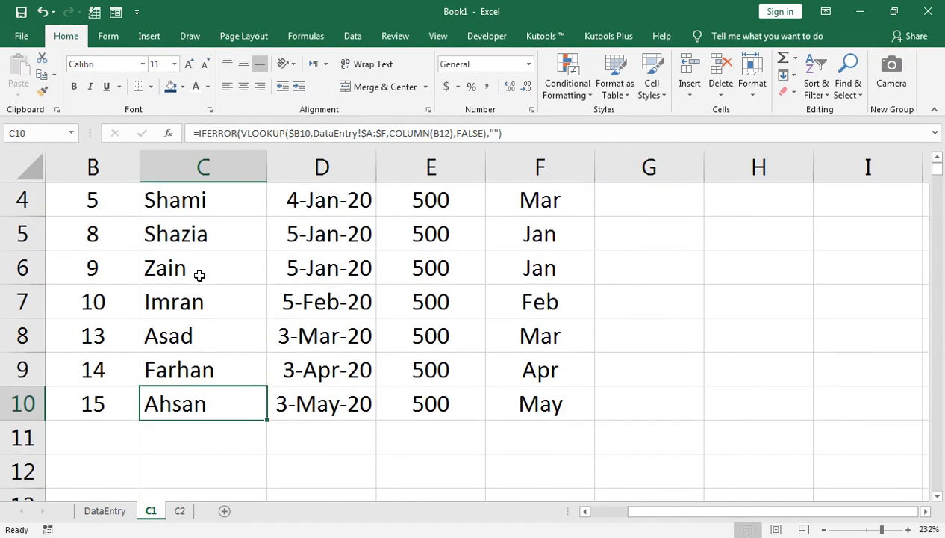
scroll(209, 281, up, 1)
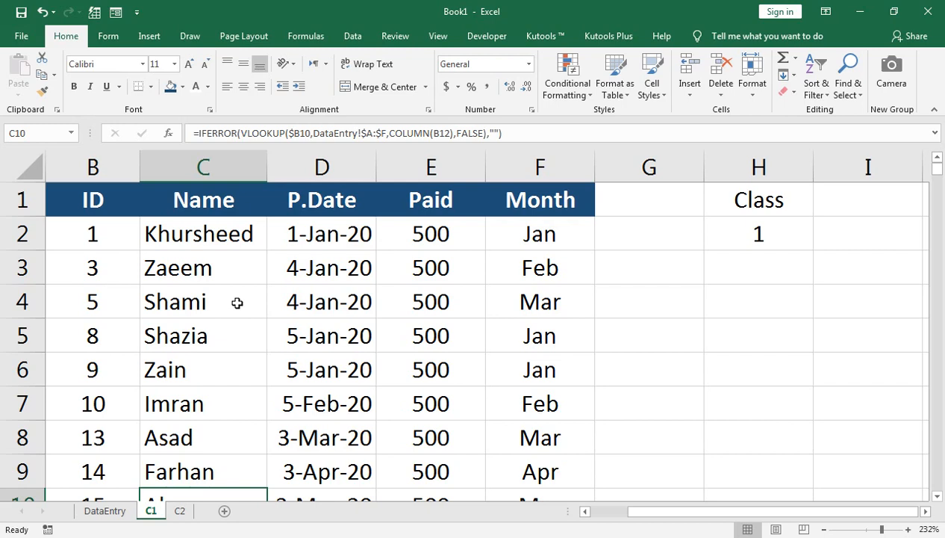
Step: Review the fee records on the DataEntry sheet, including the date, paid, month and class columns
click(108, 511)
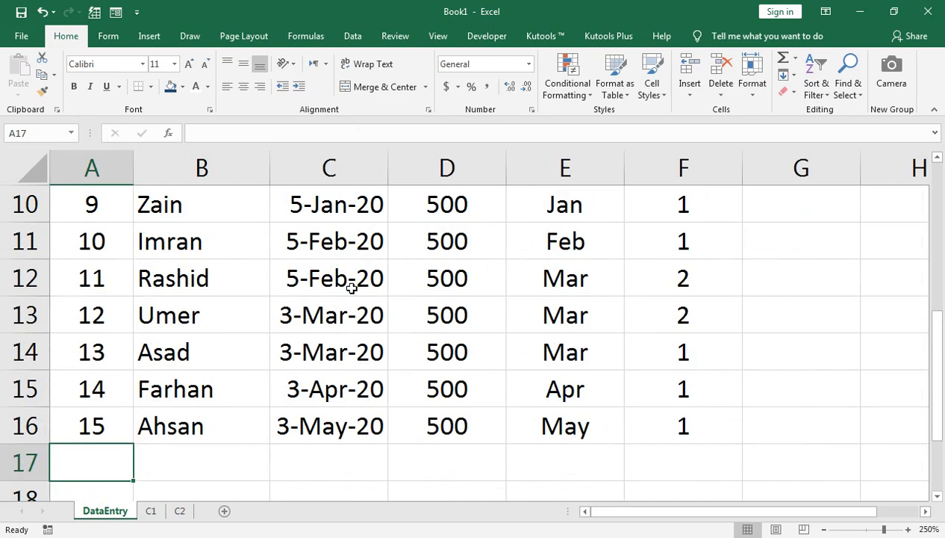
scroll(357, 278, up, 3)
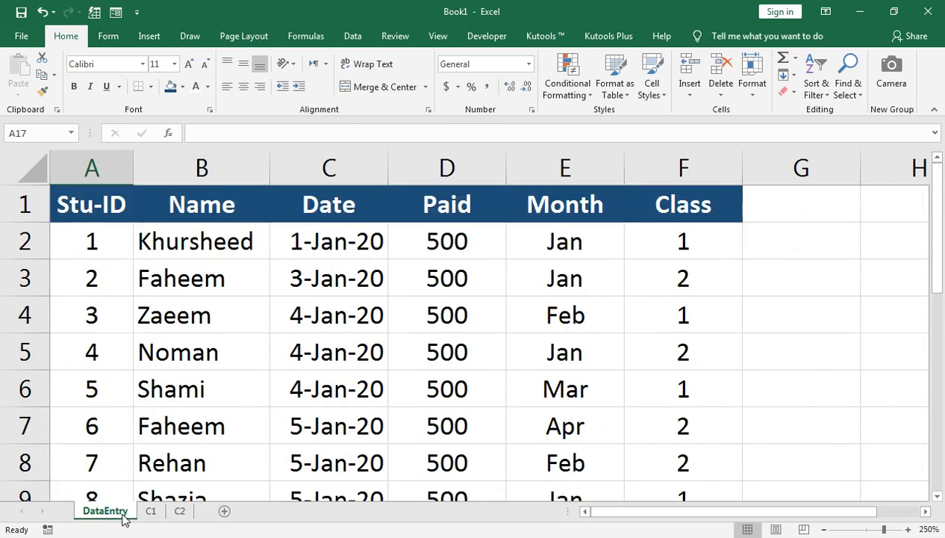
click(419, 295)
key(ctrl+Down)
scroll(403, 291, up, 4)
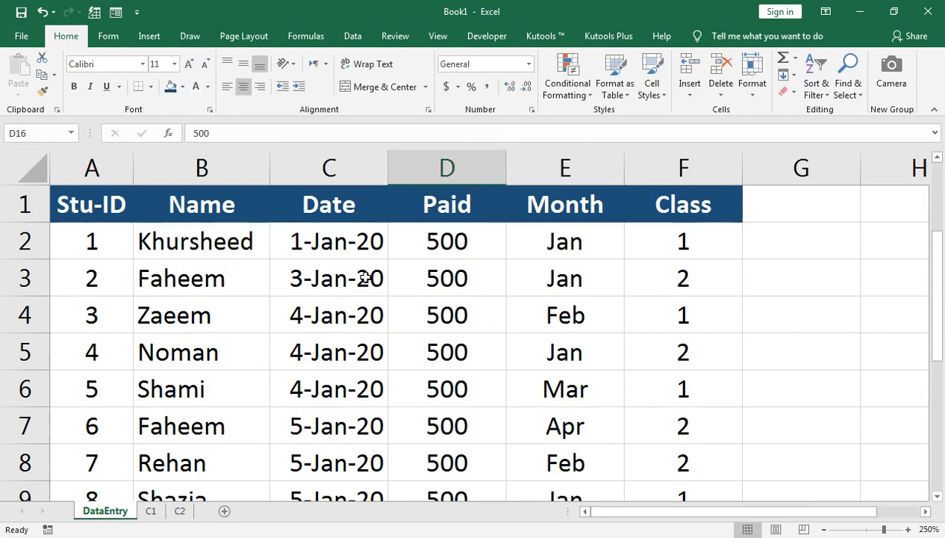
double_click(342, 241)
click(466, 245)
click(553, 242)
scroll(665, 238, down, 1)
click(665, 238)
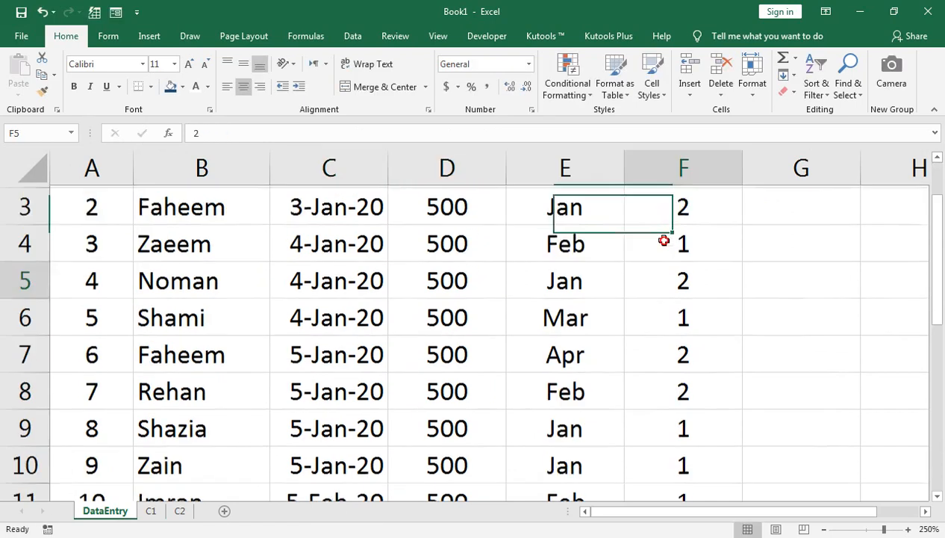
scroll(130, 403, up, 1)
Step: Copy the DataEntry sheet into a new workbook
right_click(105, 511)
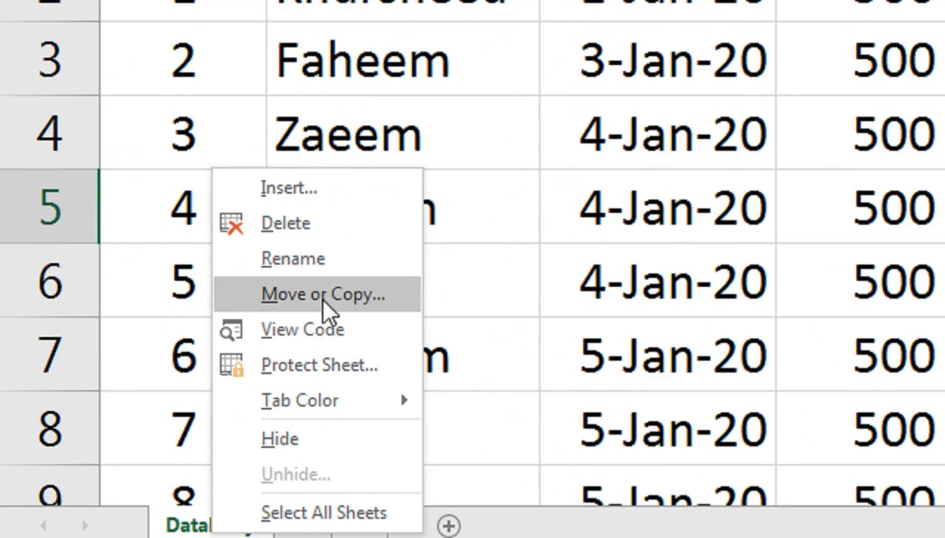
click(324, 295)
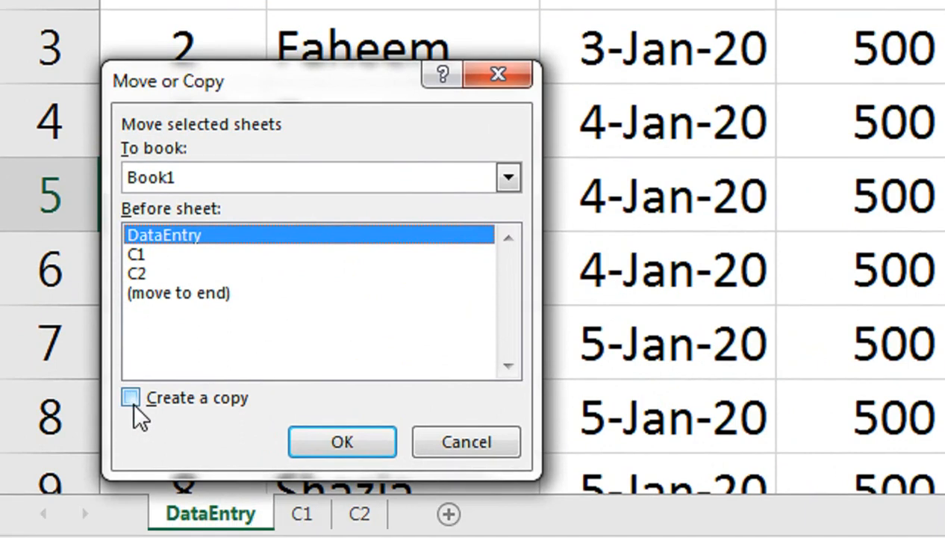
click(131, 429)
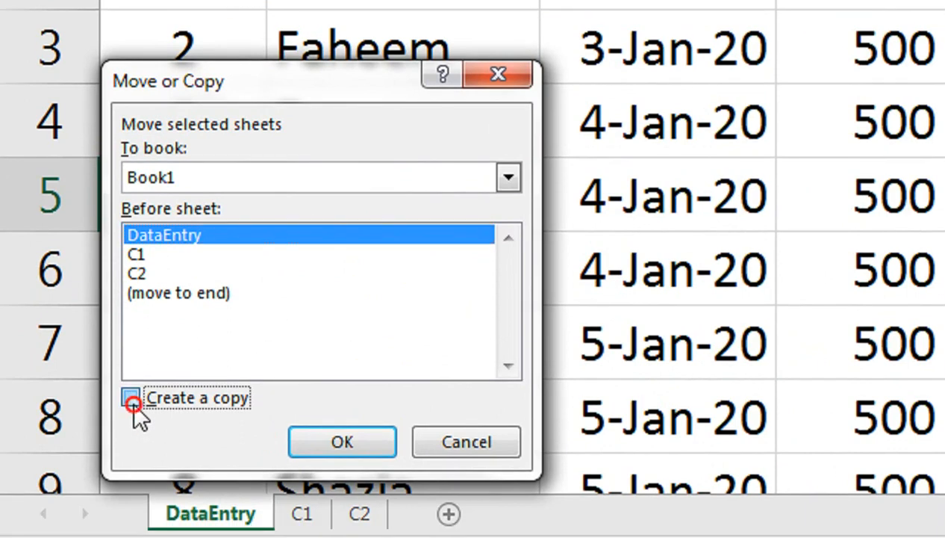
click(232, 171)
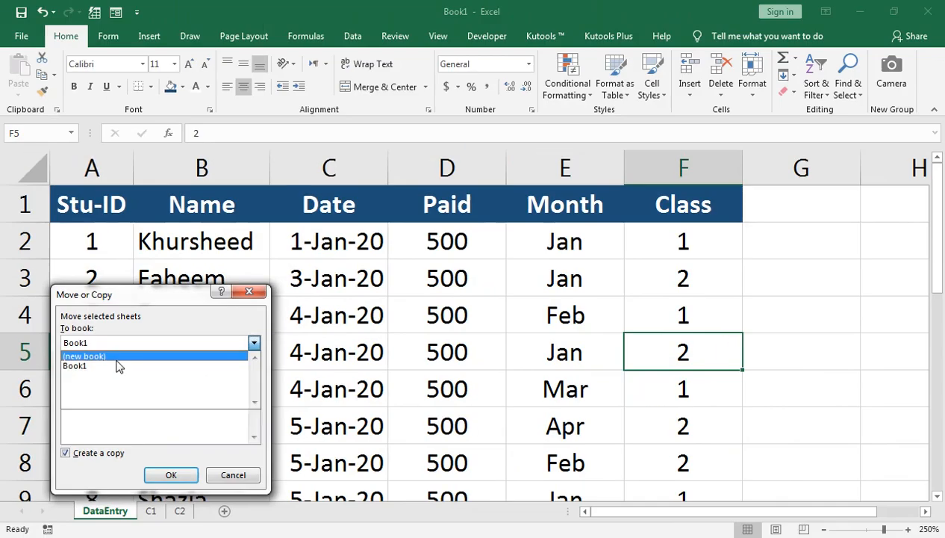
click(228, 205)
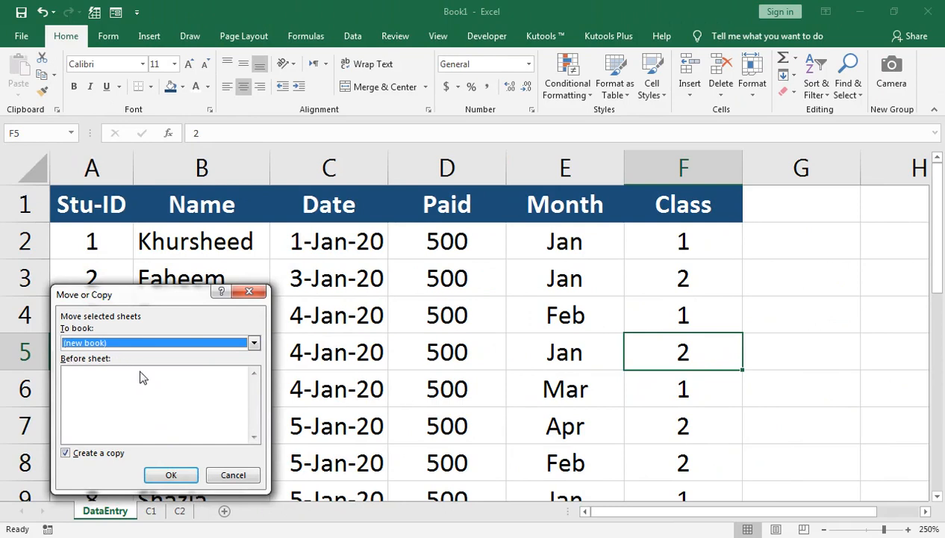
click(342, 442)
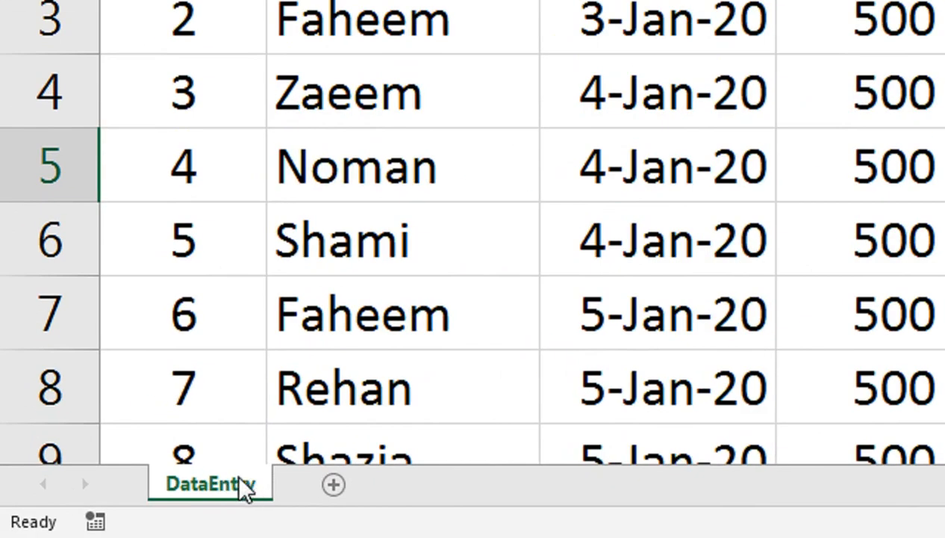
Step: Add a new sheet after DataEntry and rename it C1
click(340, 491)
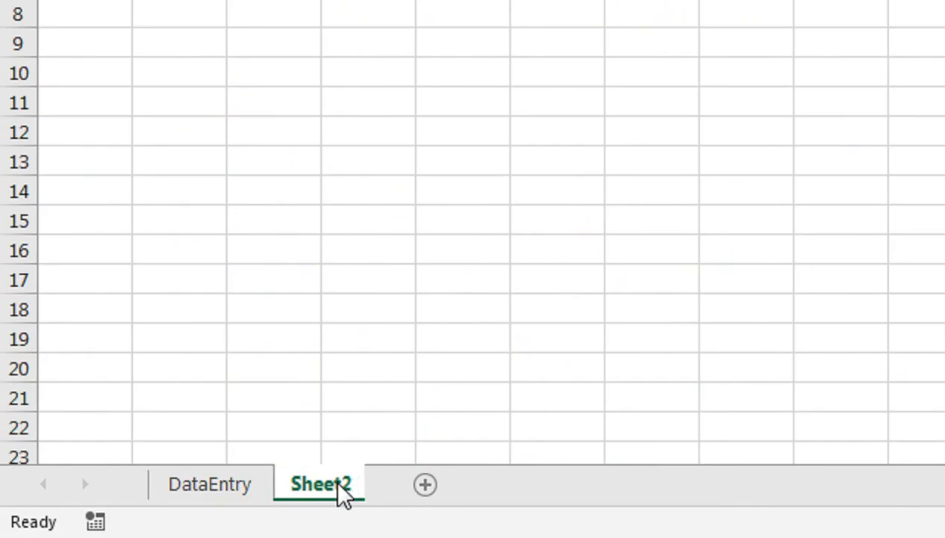
right_click(341, 496)
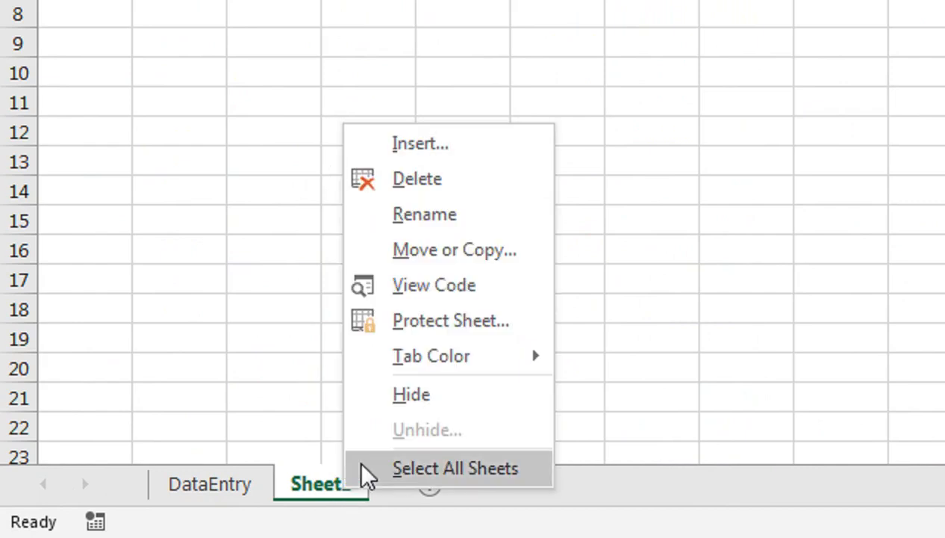
click(419, 218)
text(C1)
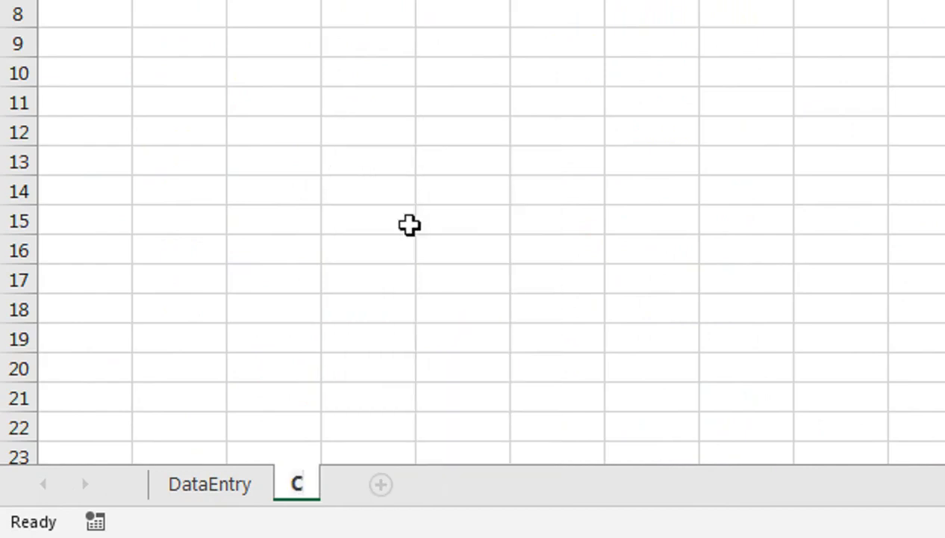
click(366, 366)
Step: Add another new sheet after C1 and rename it C2
click(390, 484)
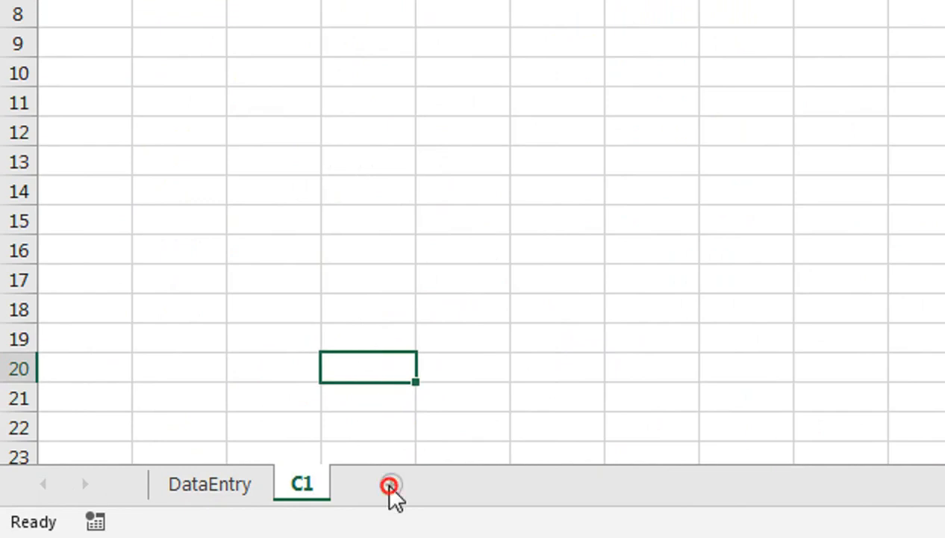
double_click(355, 485)
text(C2)
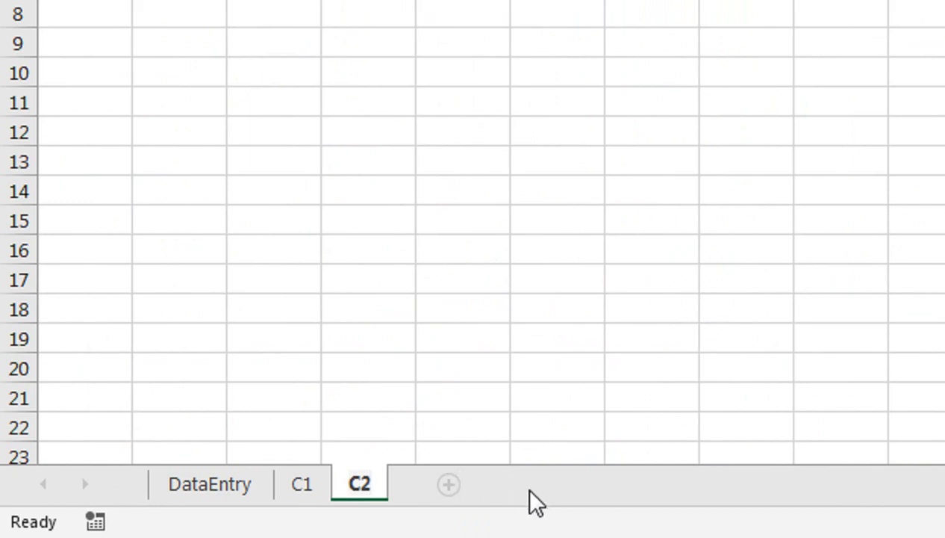
click(320, 439)
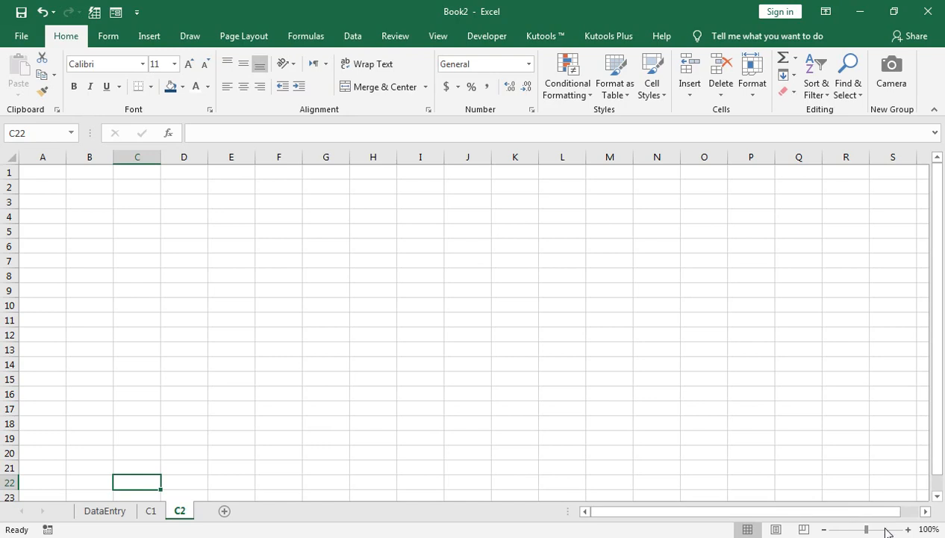
Step: Copy the header row A1:F1 from the DataEntry sheet to sheet C1, starting at cell A1
click(885, 530)
click(152, 511)
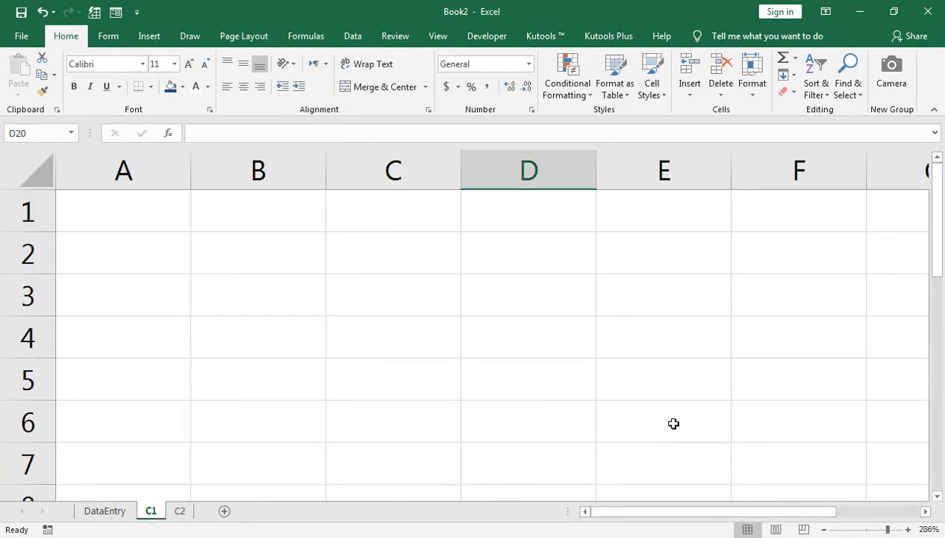
click(93, 194)
click(127, 510)
click(129, 213)
key(ctrl+shift+Right)
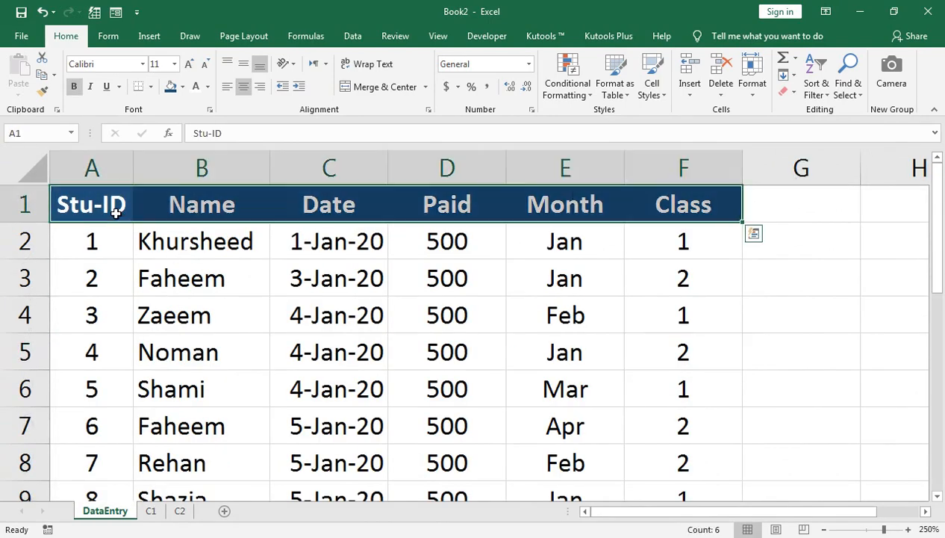
key(ctrl+c)
click(150, 510)
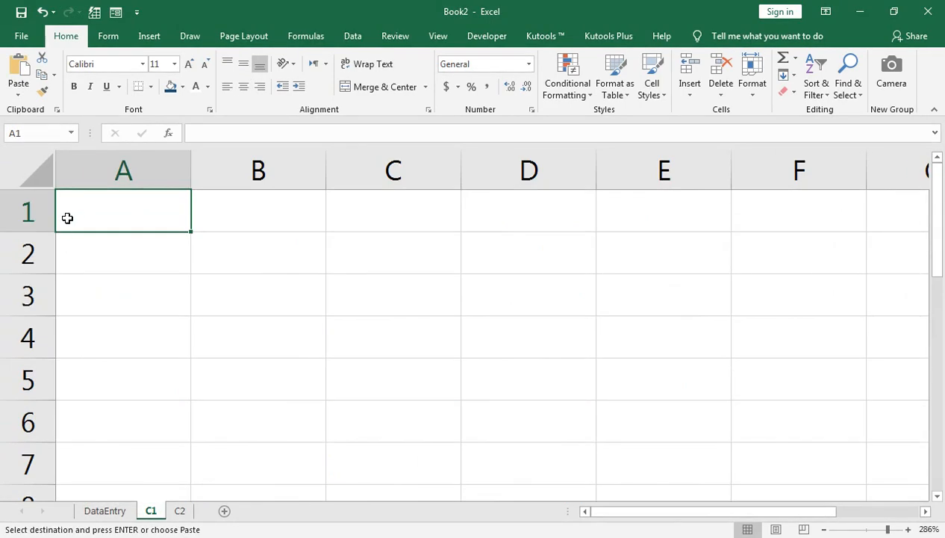
key(ctrl+v)
Step: Try to paste the copied header row into cell A1 of sheet C2
click(181, 510)
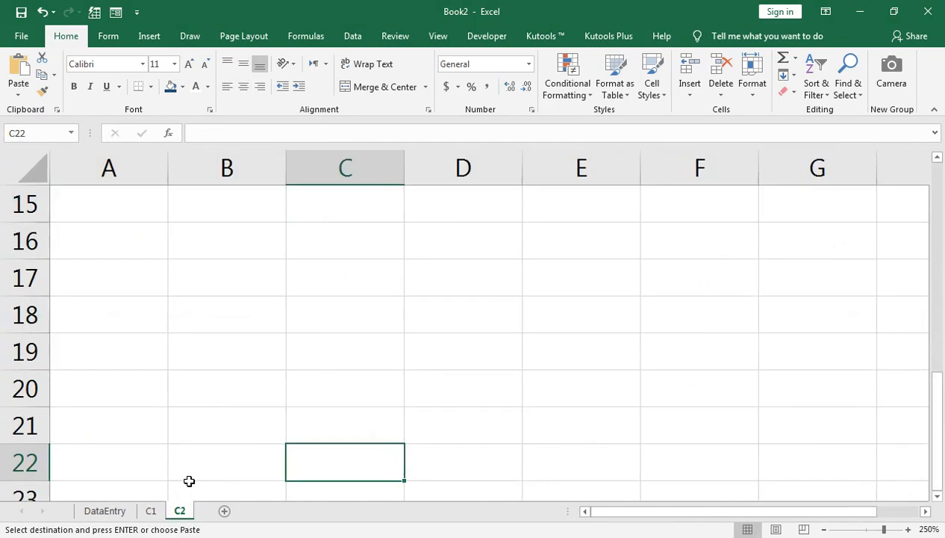
click(109, 213)
scroll(109, 209, up, 5)
click(109, 208)
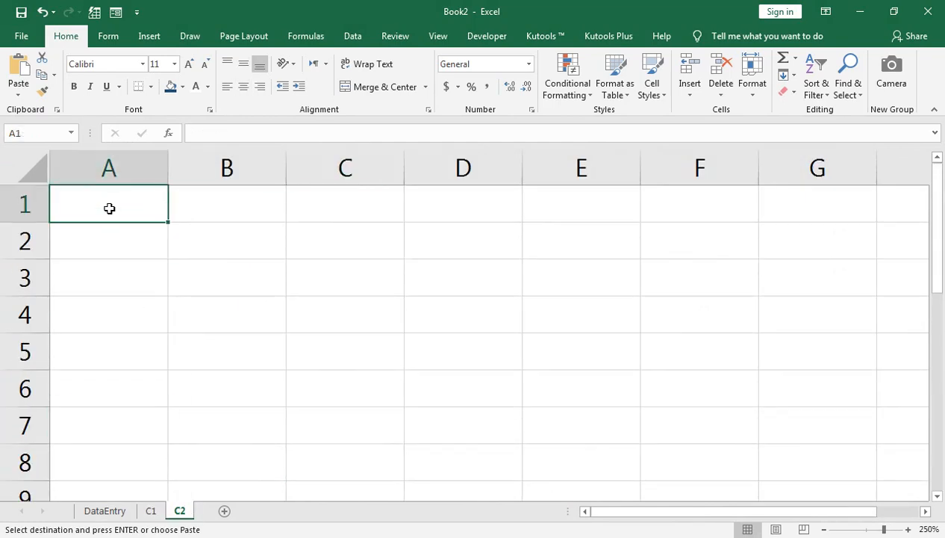
key(ctrl+b)
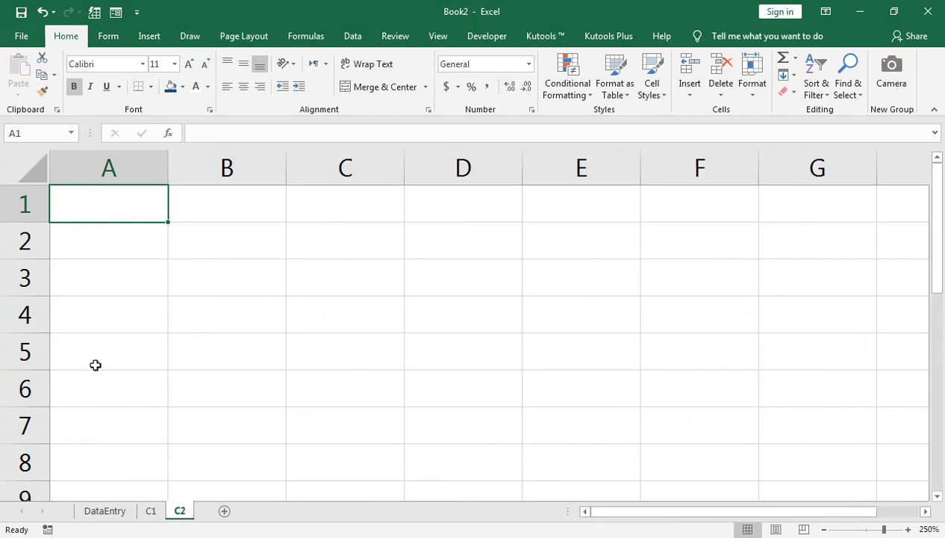
Step: Copy the header row A1:F1 from sheet C1 and paste it into sheet C2 starting at cell A1
click(151, 513)
key(ctrl+c)
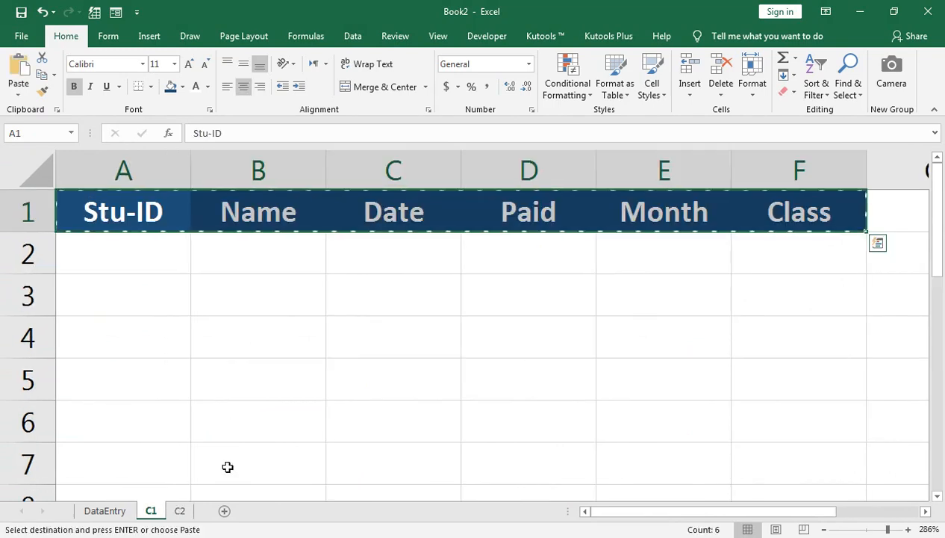
click(180, 511)
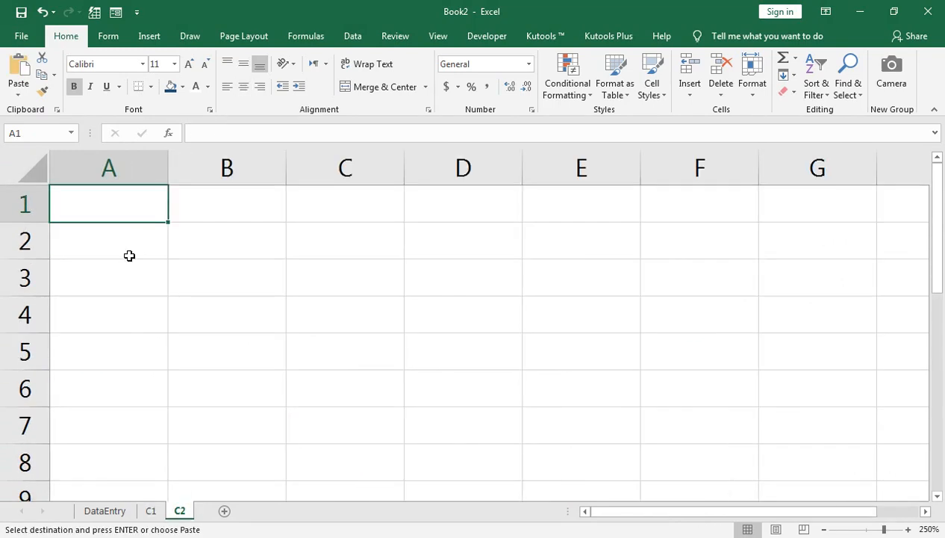
key(ctrl+v)
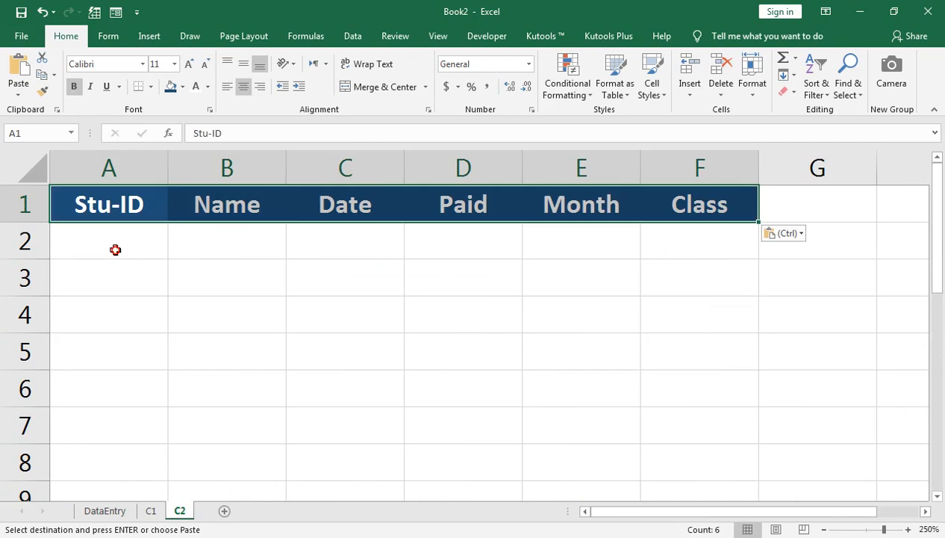
click(116, 249)
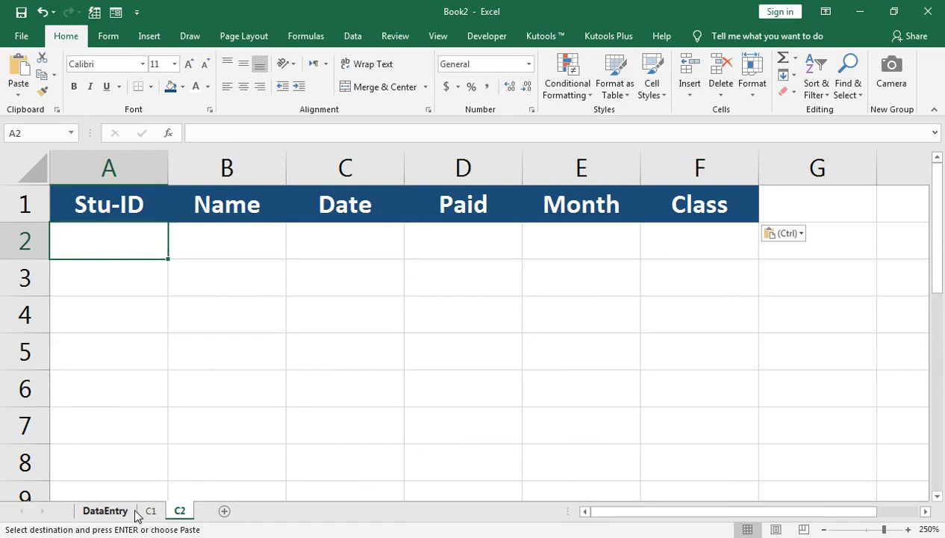
Step: Insert a blank column before the Stu-ID column on sheet C1
click(149, 511)
right_click(116, 185)
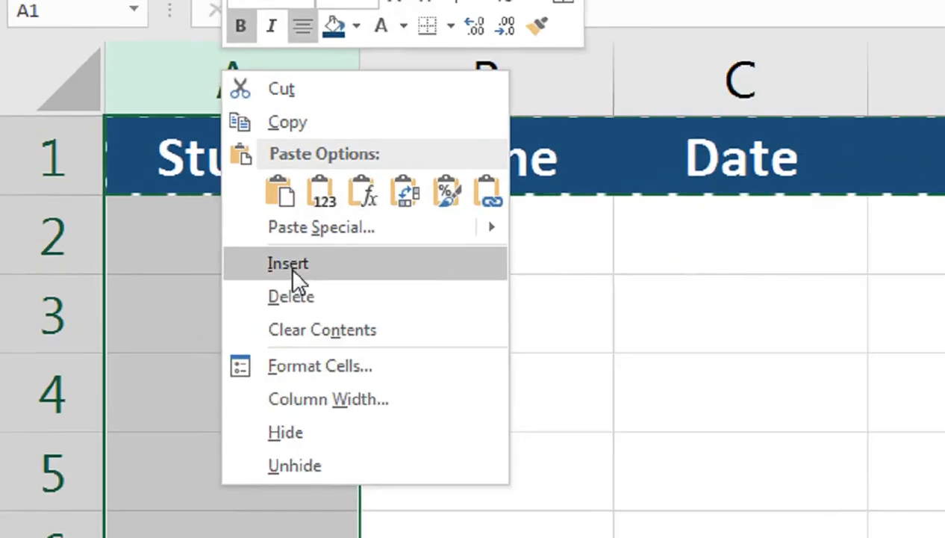
click(289, 266)
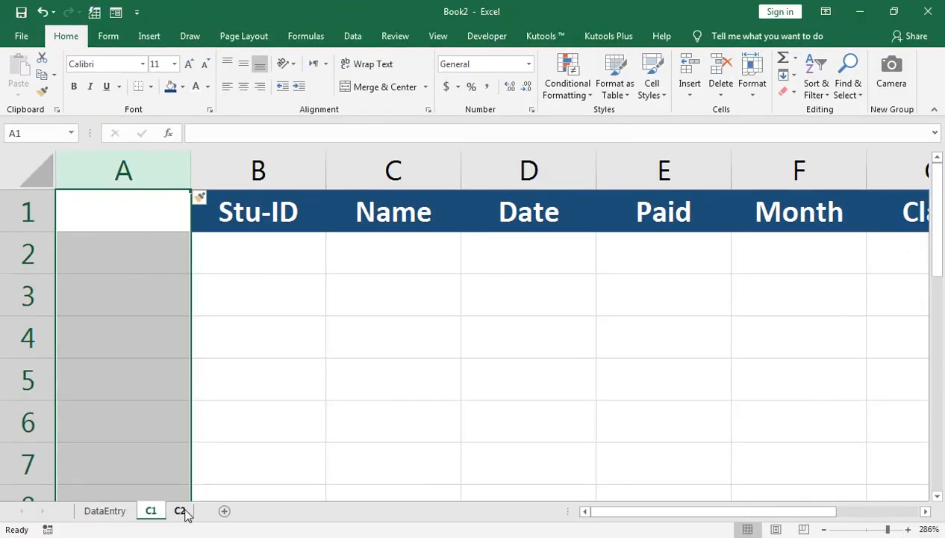
Step: Delete sheet C2 from the workbook
click(181, 511)
right_click(183, 511)
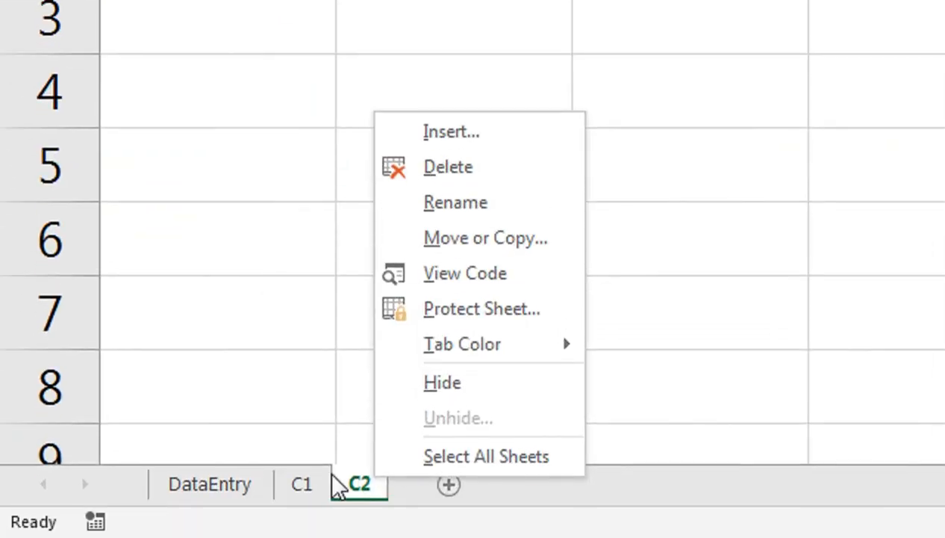
click(473, 167)
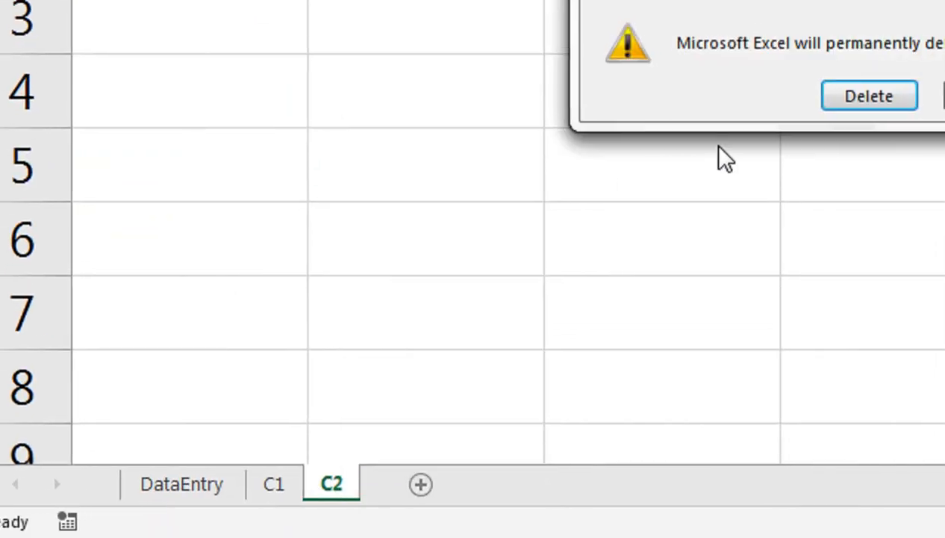
click(852, 103)
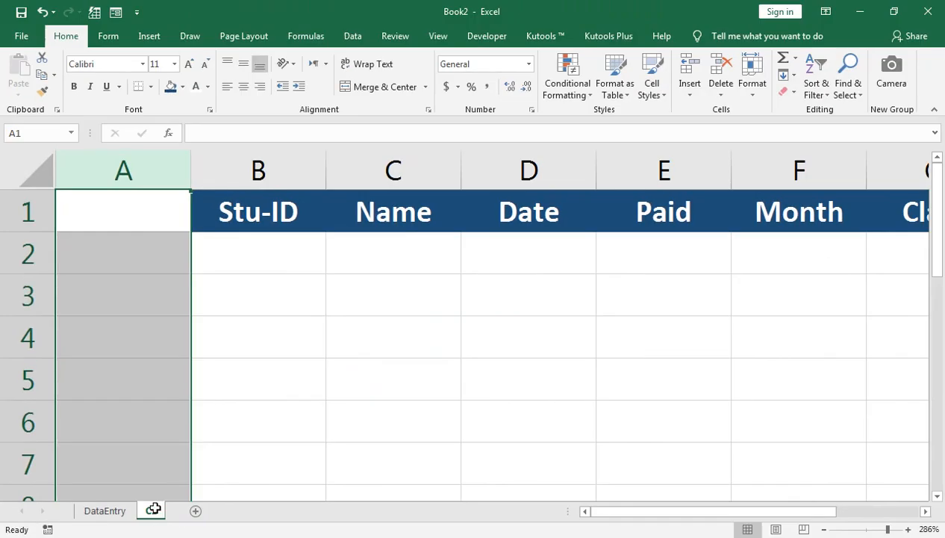
Step: Enter the header Helper in cell A1 of sheet C1
click(141, 217)
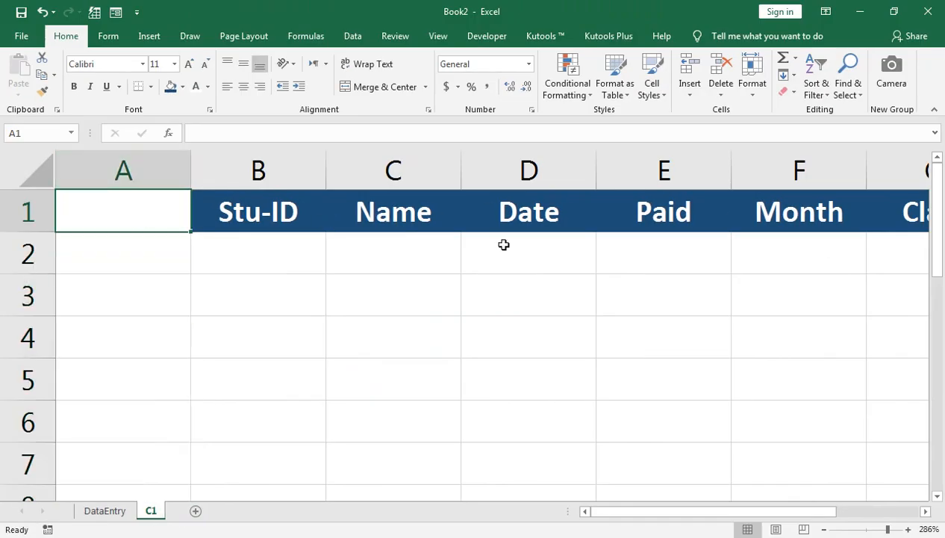
text(Hel)
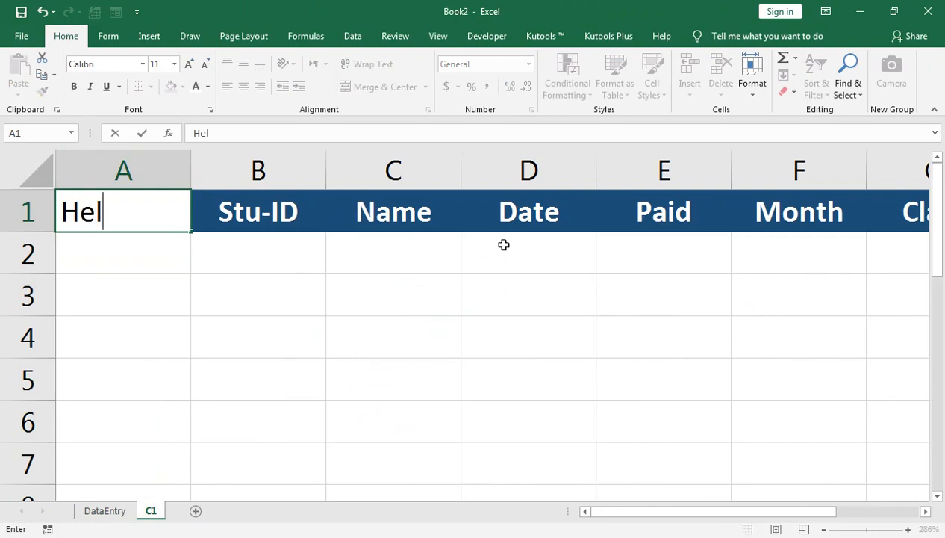
text(per)
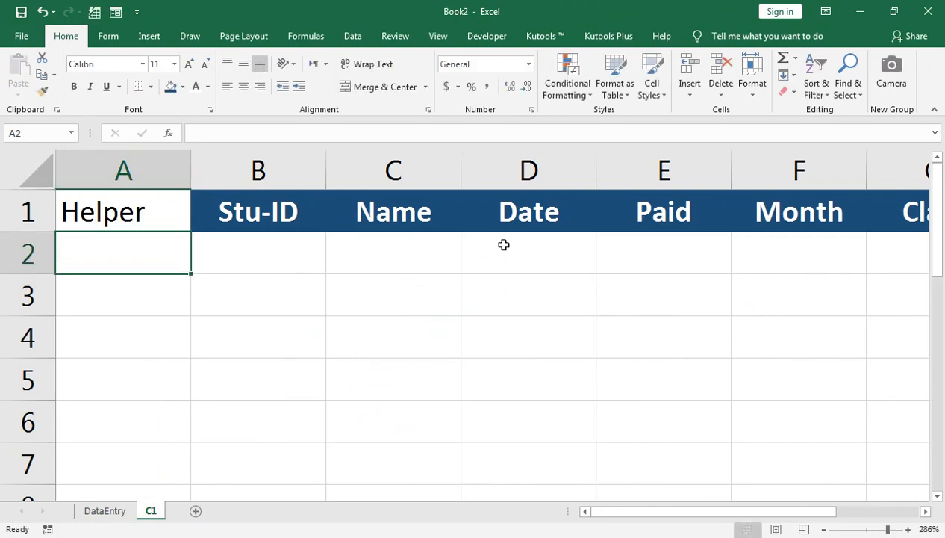
Step: Enter the header Class in cell H1, just after the existing header row on sheet C1
key(Right)
key(Right)
key(Right)
key(Right)
key(Right)
key(Right)
key(Right)
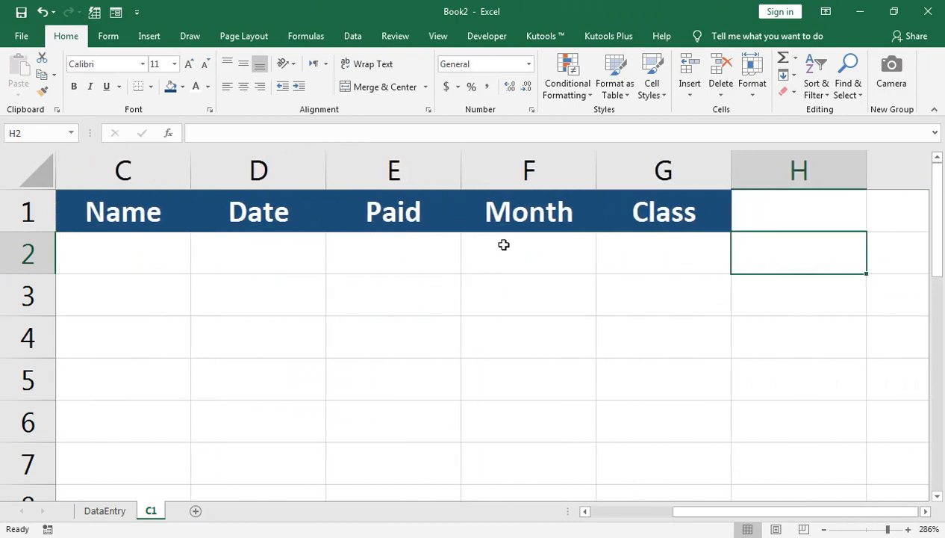
key(Right)
key(Right)
key(Left)
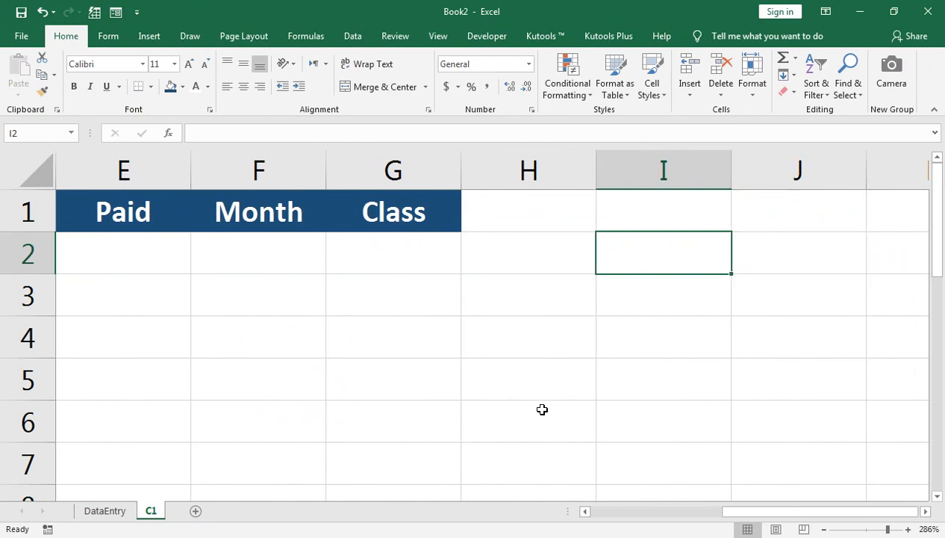
key(Up)
key(Left)
text(Class)
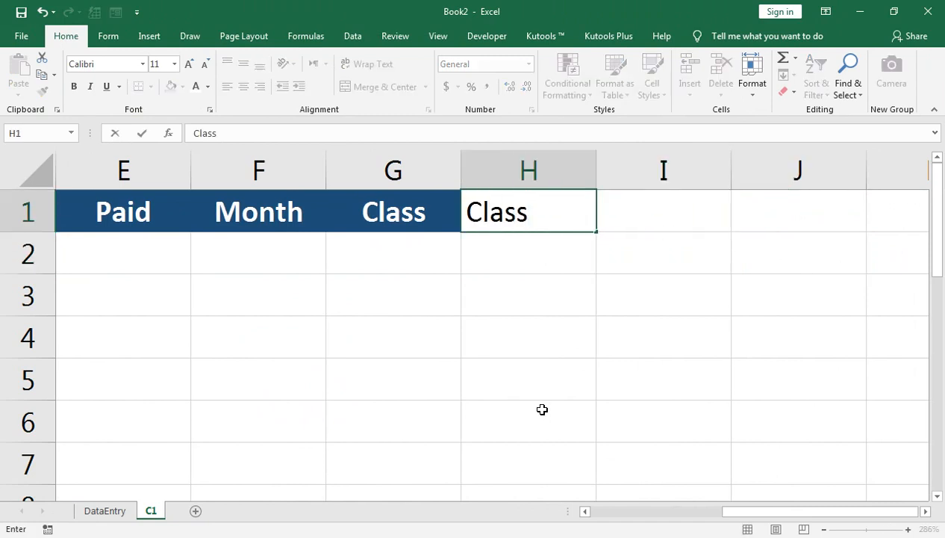
key(Return)
Step: Enter the class number 1 in cell H2 and center it
text(1)
key(Return)
key(Up)
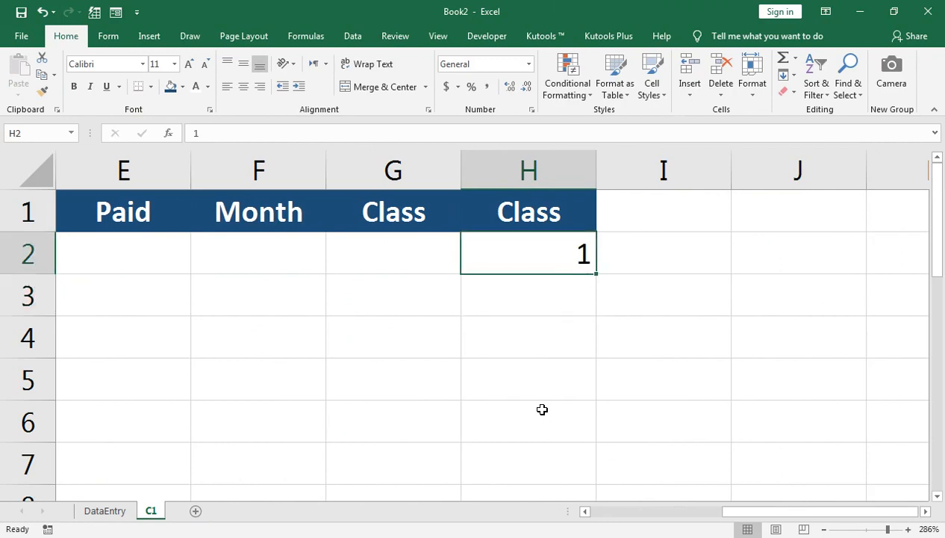
click(244, 87)
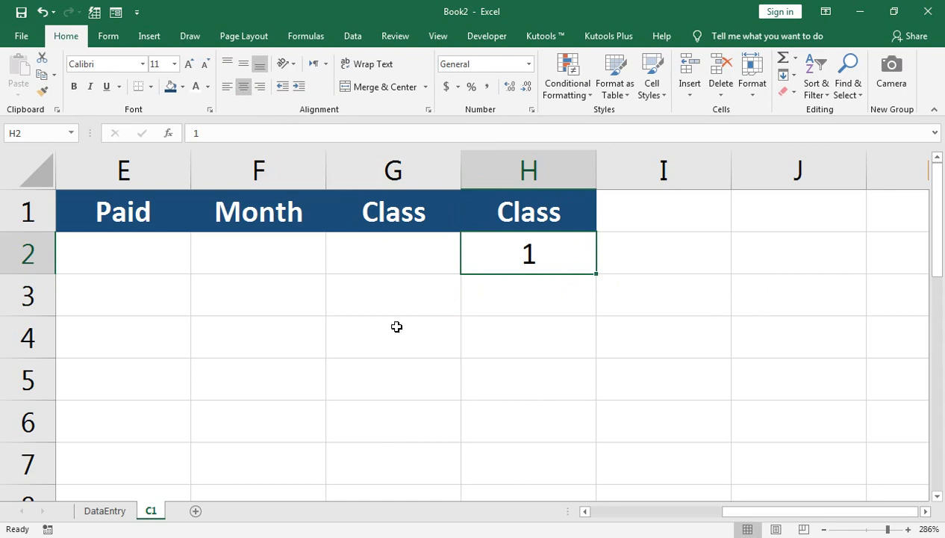
Step: Delete the original Class column G and insert a blank column before the remaining Class column
right_click(387, 179)
click(407, 299)
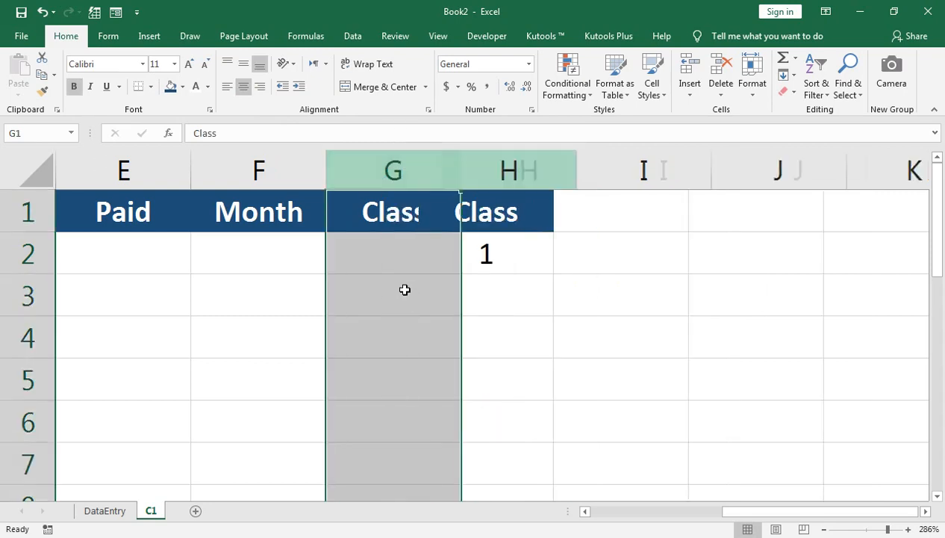
right_click(361, 193)
click(395, 270)
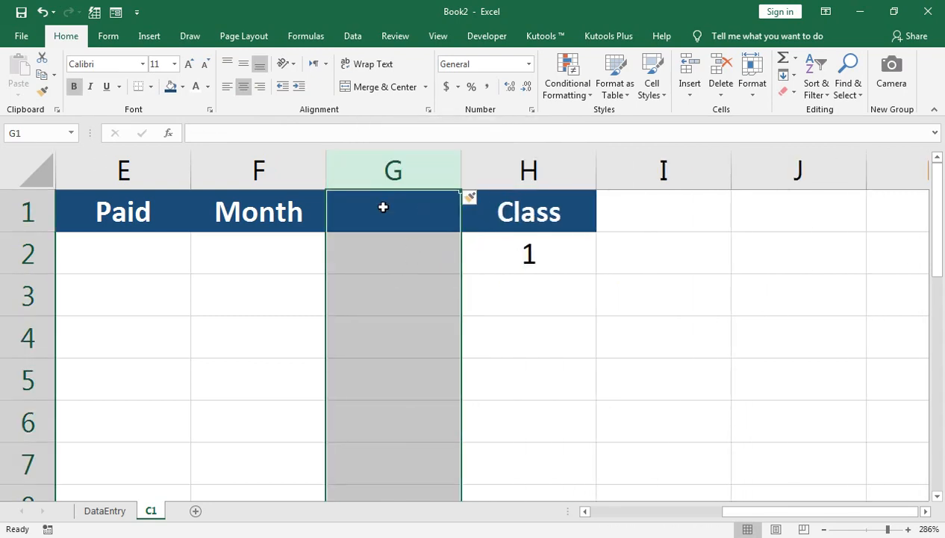
Step: Remove the fill color from the empty cell G1
click(383, 207)
click(182, 87)
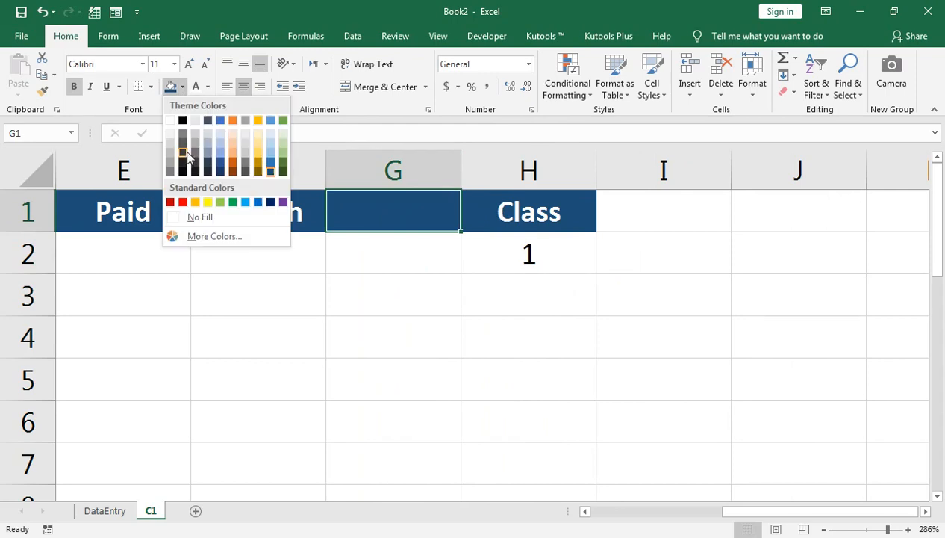
click(203, 224)
Step: Start an IF formula in cell A2 under Helper with =IF(1*(DataEntry!F2= as the opening of its logical test
key(Left)
key(Left)
key(Left)
key(Left)
key(Left)
key(Left)
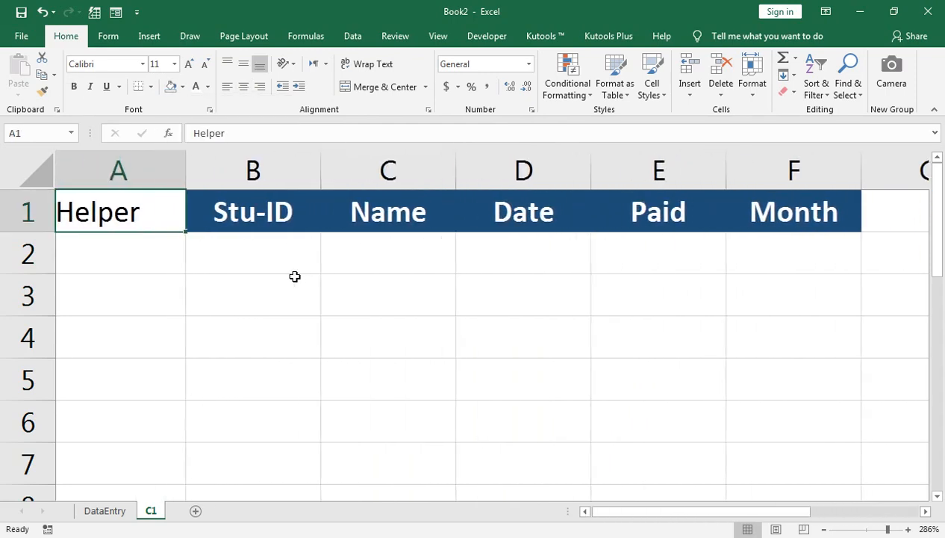
key(Down)
text(=if)
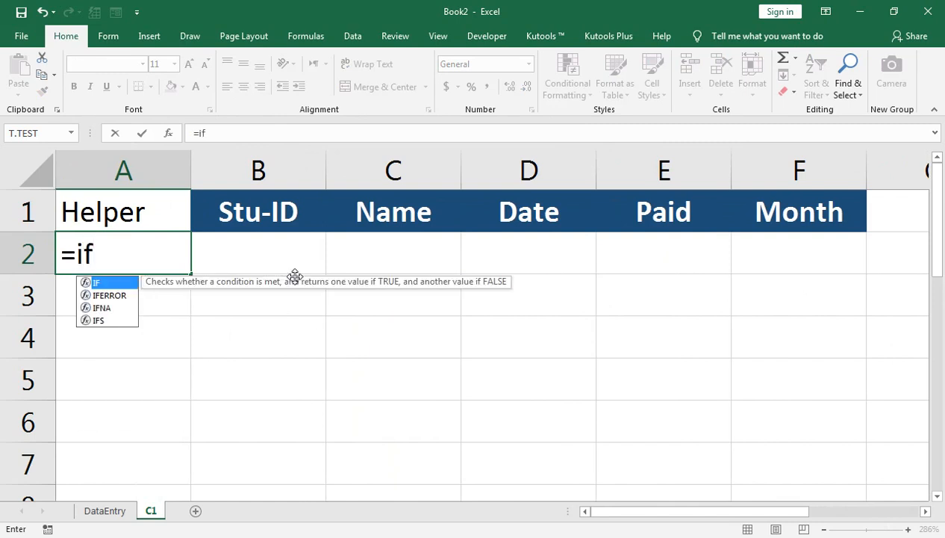
key(Tab)
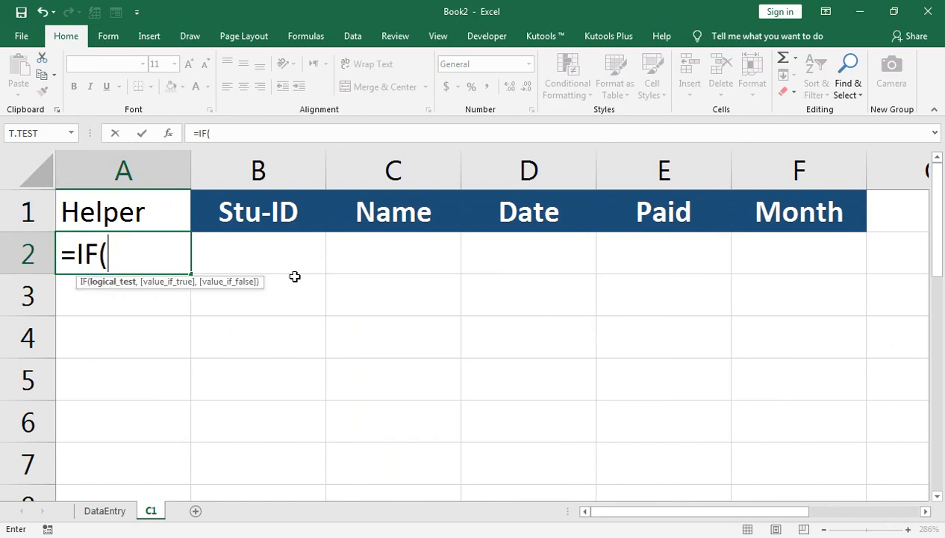
text(1*()
click(121, 511)
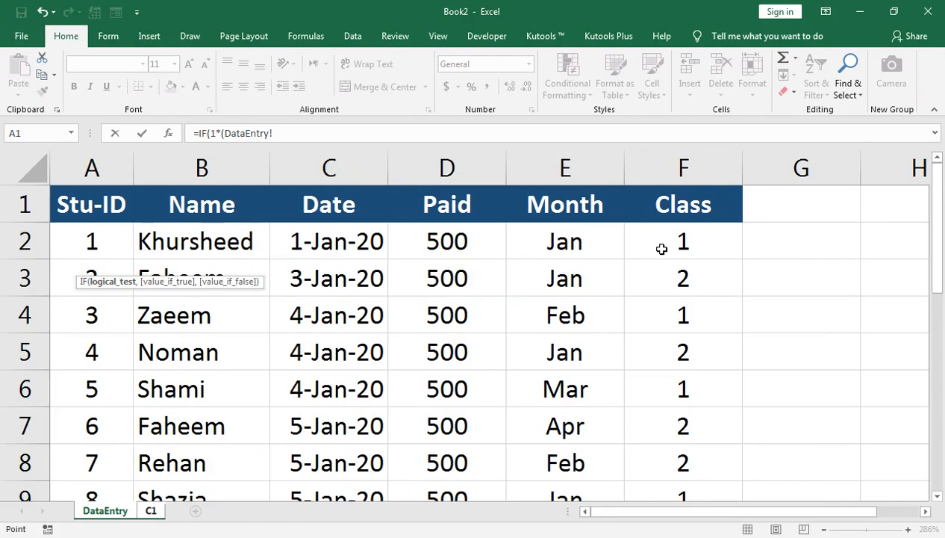
click(662, 248)
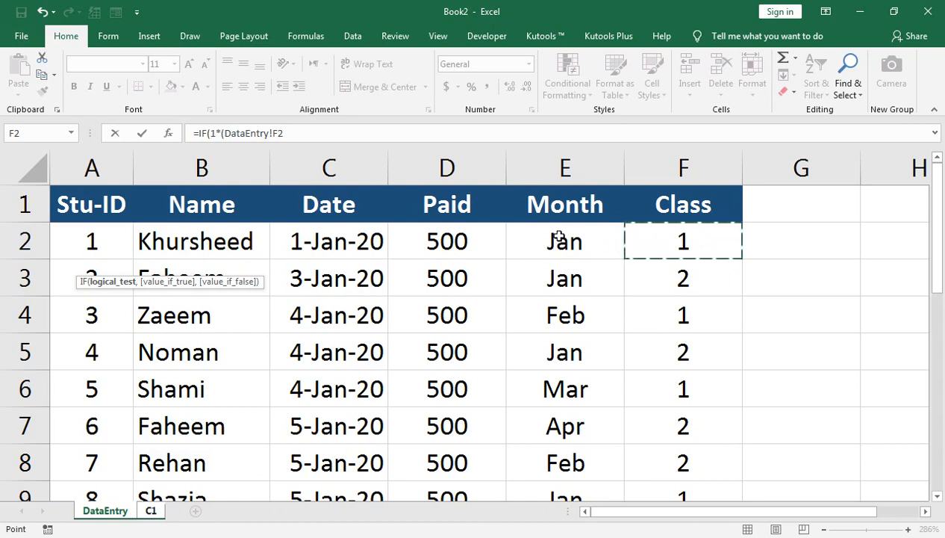
text(=)
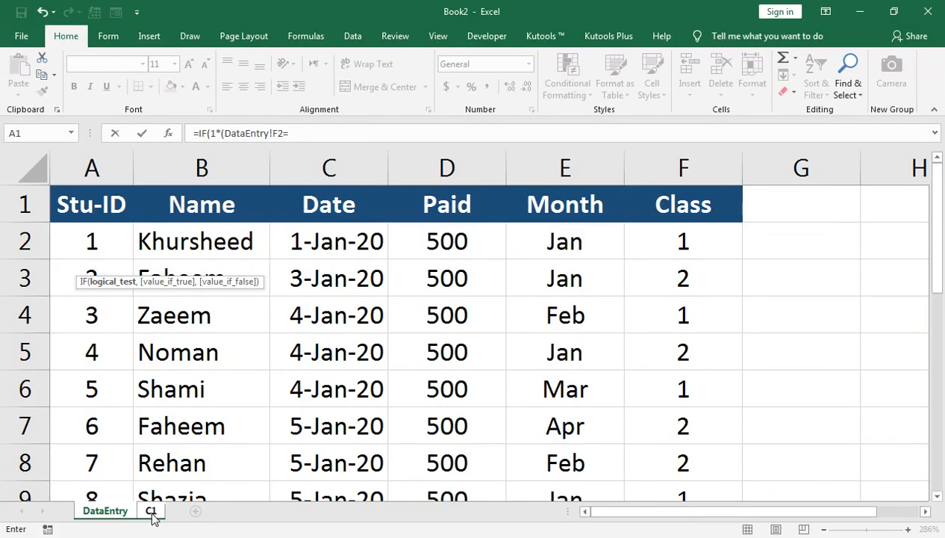
Step: Complete the class comparison in the formula with the absolute reference 'C1'!$H$2 and close the parenthesis
click(152, 513)
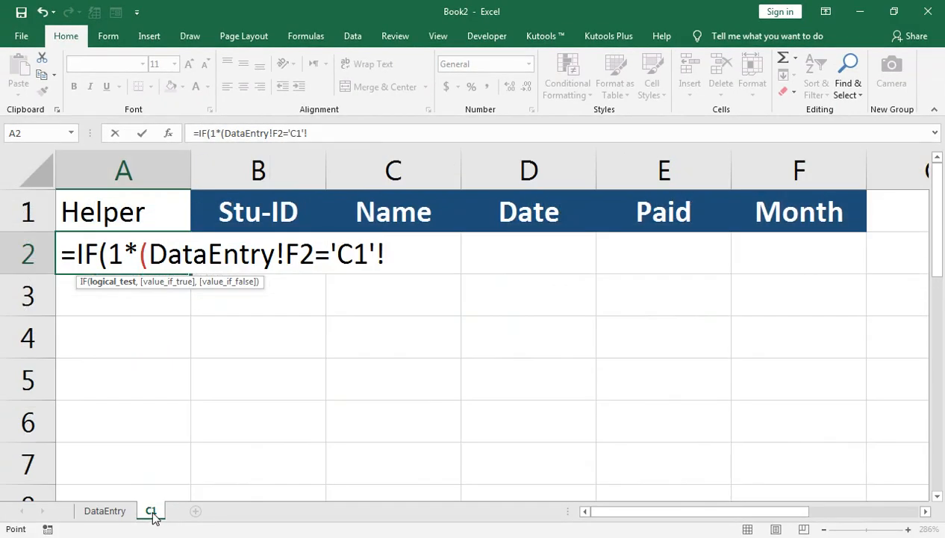
drag(606, 513, 668, 514)
click(926, 512)
click(925, 511)
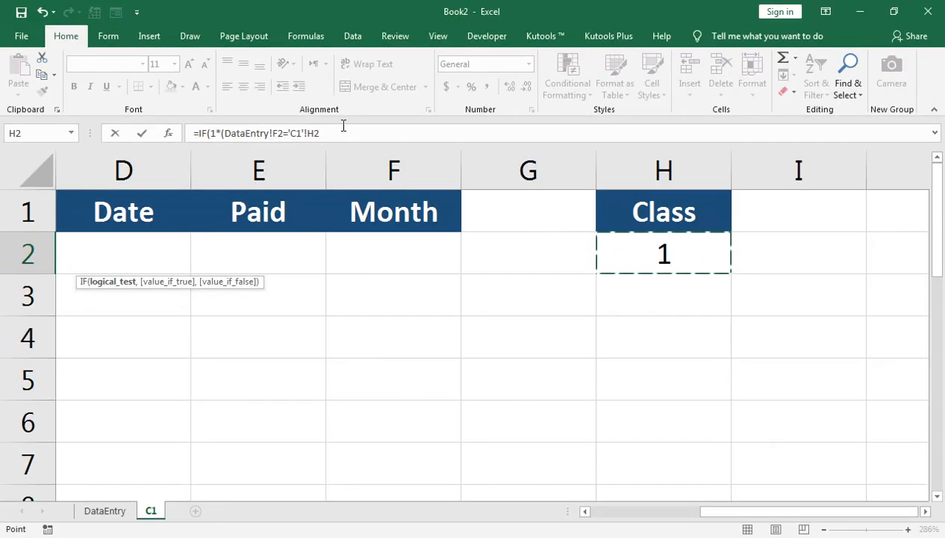
key(F4)
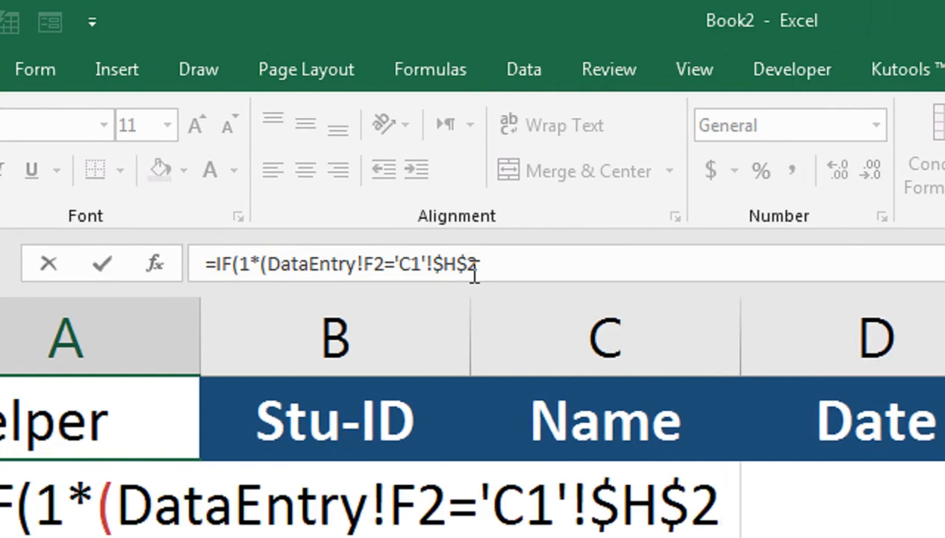
text())
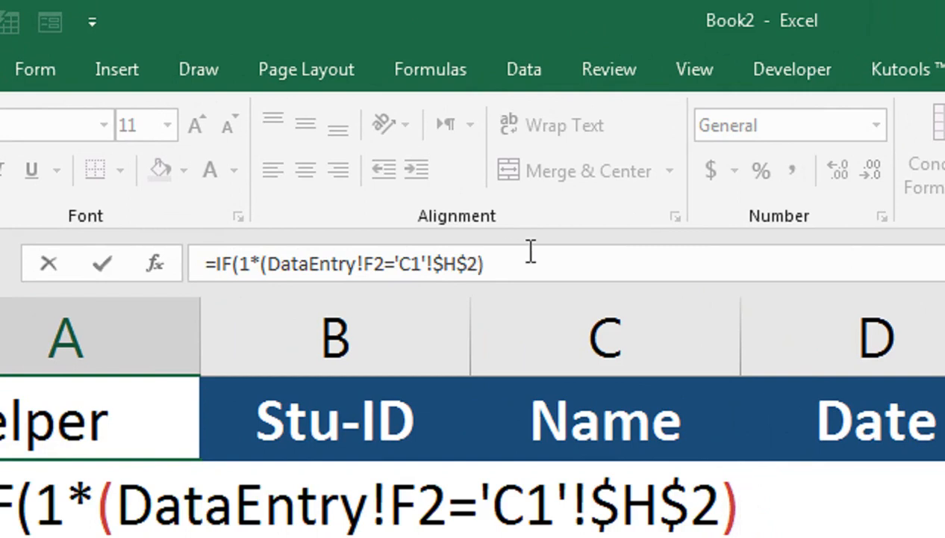
Step: Multiply the comparison by ROW('C1'!B1), test the product for =0, and supply 1/0 as the value if true
text(/)
key(BackSpace)
text(*ROW()
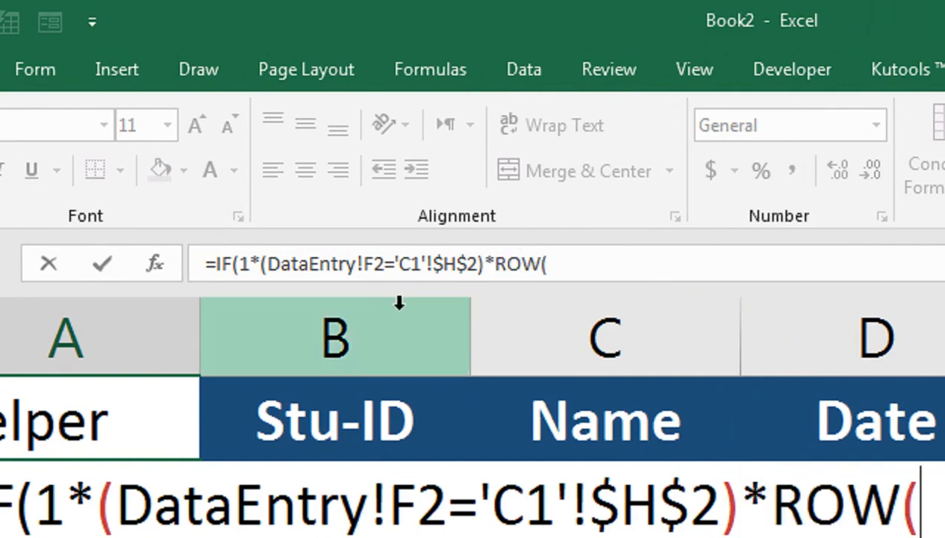
click(283, 407)
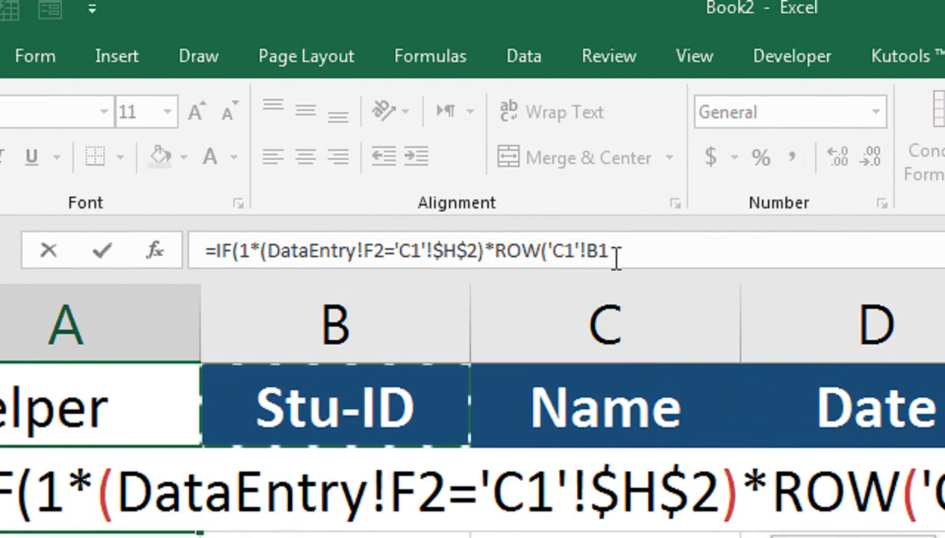
text())
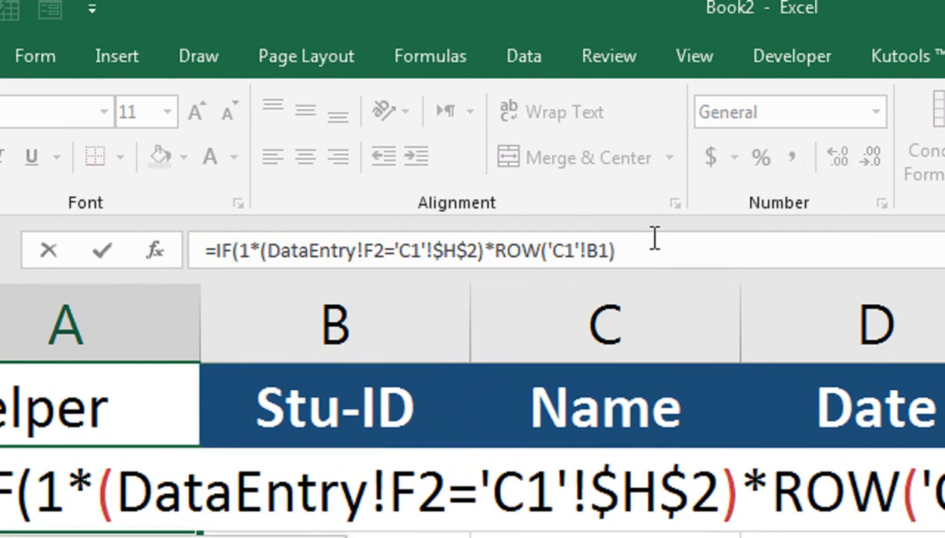
text(=0)
Step: Highlight the formula's arguments from 1*(DataEntry!F2 through 1/0 to review the logical test and the value if true
click(266, 250)
key(shift+Right)
key(shift+Right)
key(shift+Right)
key(shift+Right)
key(shift+Right)
key(shift+Right)
key(shift+Right)
key(shift+Right)
key(shift+Right)
key(shift+Right)
key(shift+Right)
key(shift+Right)
key(shift+Right)
key(shift+Right)
key(shift+Right)
key(shift+Right)
key(shift+Right)
key(shift+Right)
key(shift+Right)
key(shift+Right)
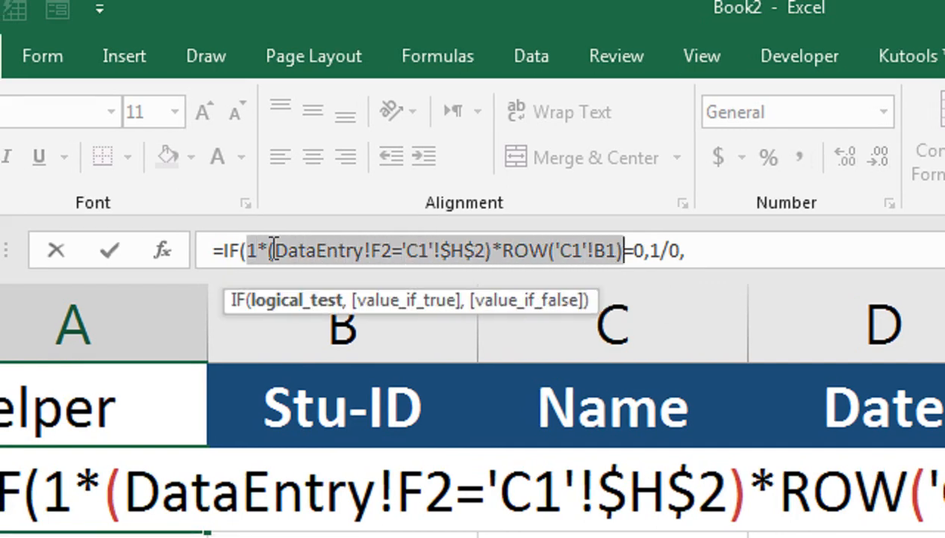
key(shift+Right)
key(shift+Right)
key(shift+Right)
key(shift+Right)
key(shift+Right)
key(shift+Right)
key(shift+Right)
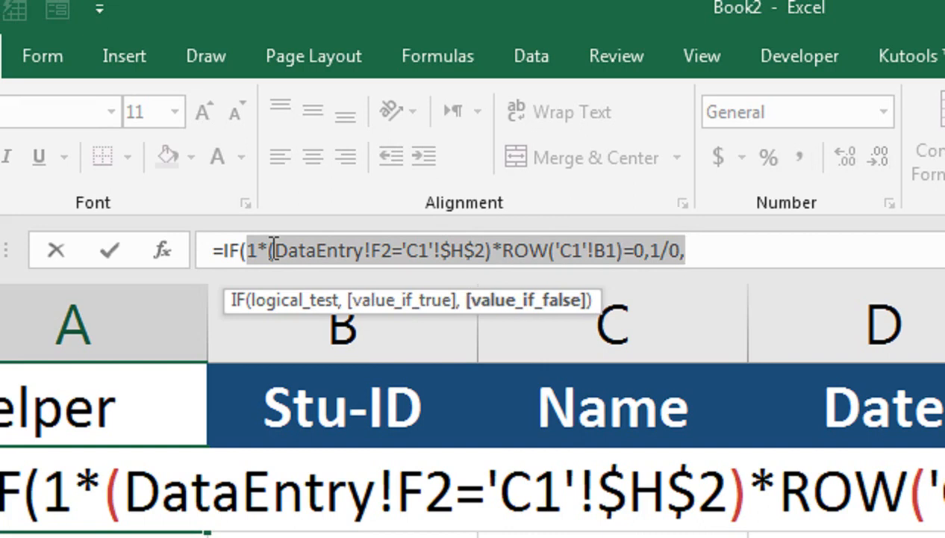
Step: Paste the copied arguments, 1*(DataEntry!F2 through 1/0, at the end of the formula as its value if false
click(703, 247)
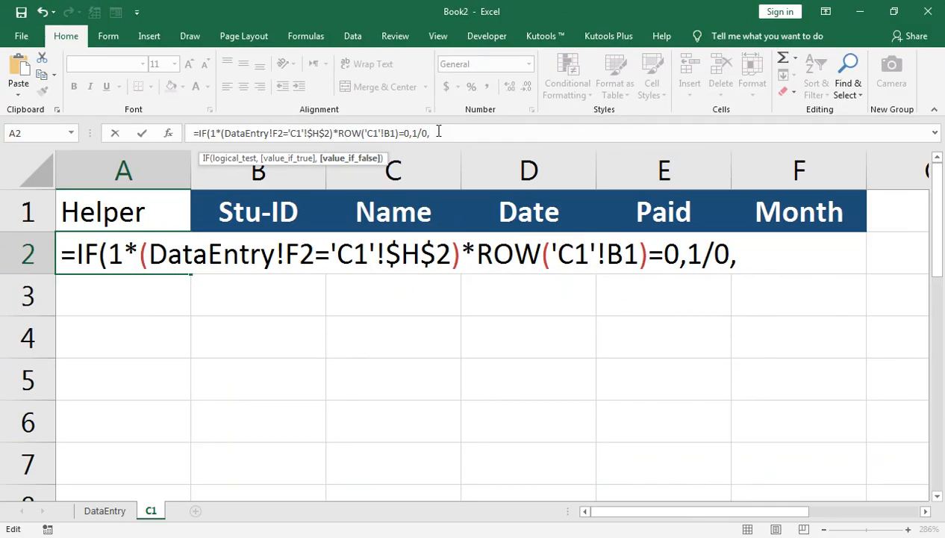
key(ctrl+v)
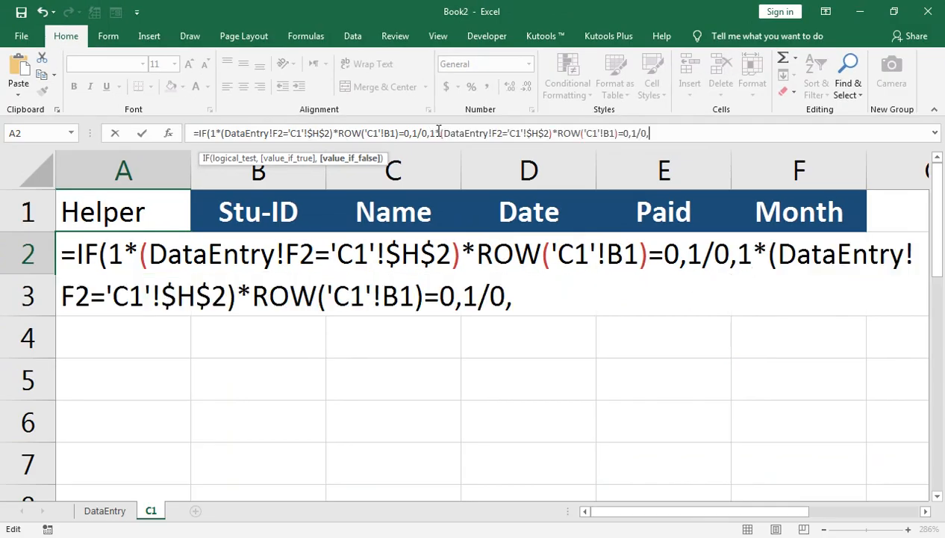
click(655, 133)
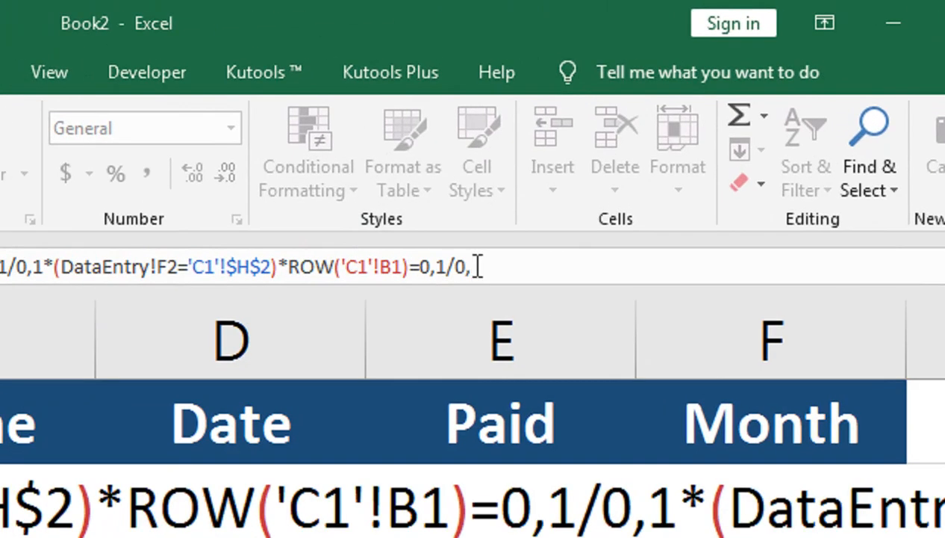
Step: Remove the trailing =0,1/0, from the pasted value if false, close the IF function and enter the formula in A2
key(BackSpace)
key(BackSpace)
key(BackSpace)
key(BackSpace)
key(BackSpace)
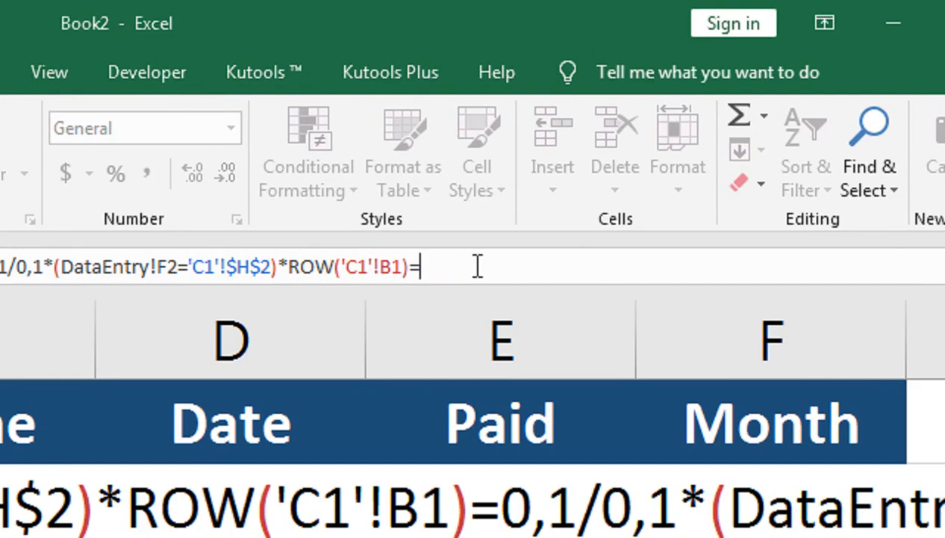
key(BackSpace)
text())
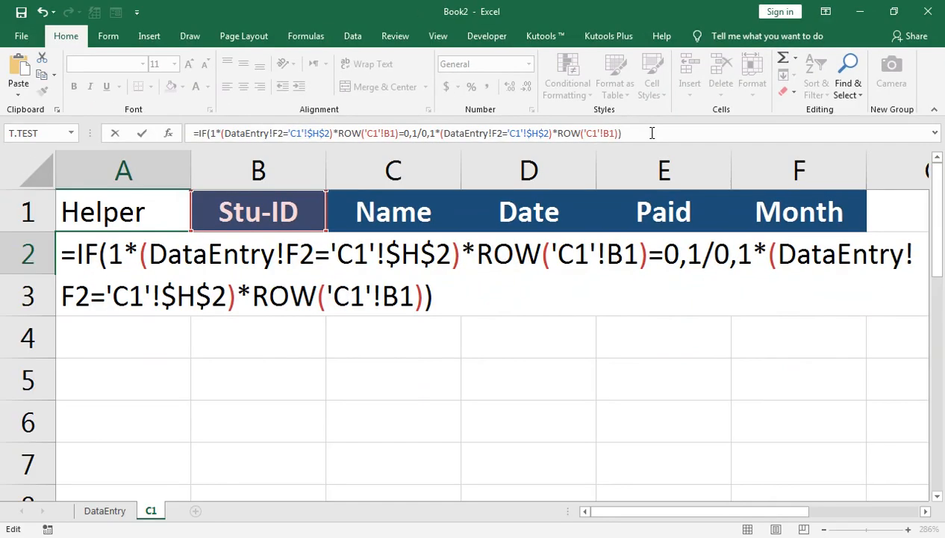
key(Return)
Step: Fill the Helper formula from A2 down to A7 and compare the results with the Class column on DataEntry
click(167, 258)
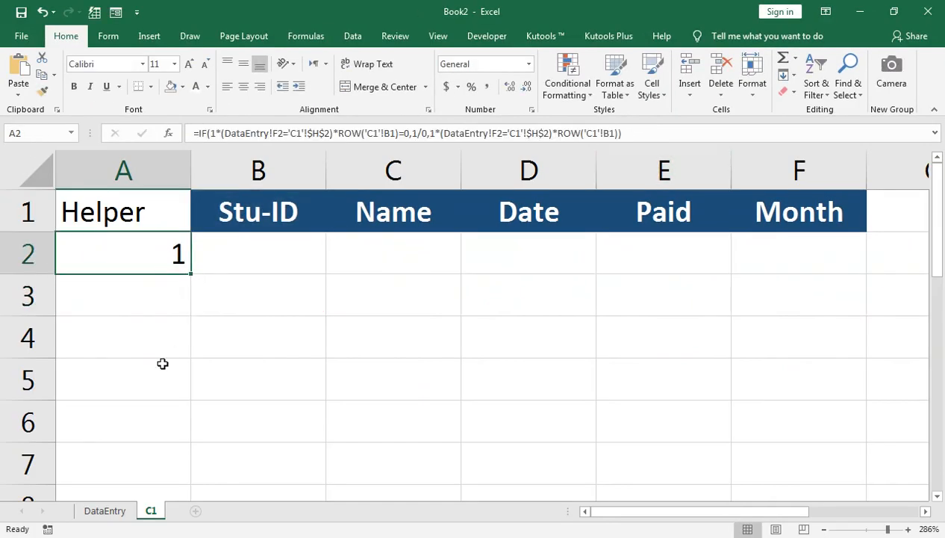
drag(190, 273, 173, 460)
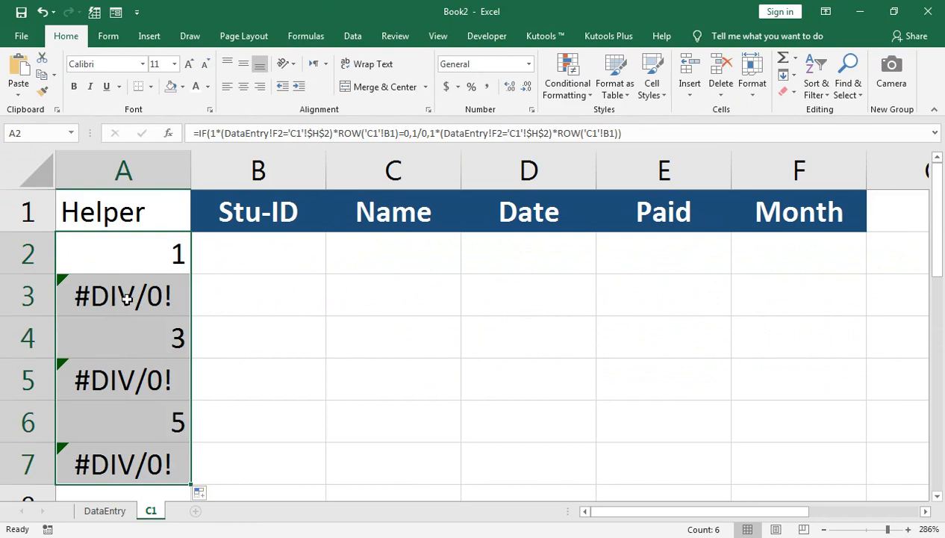
click(122, 514)
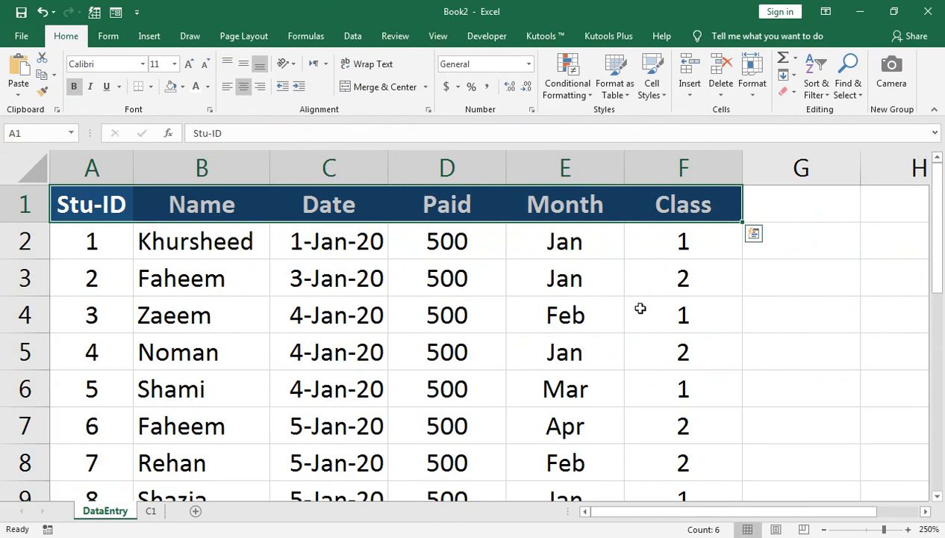
click(150, 511)
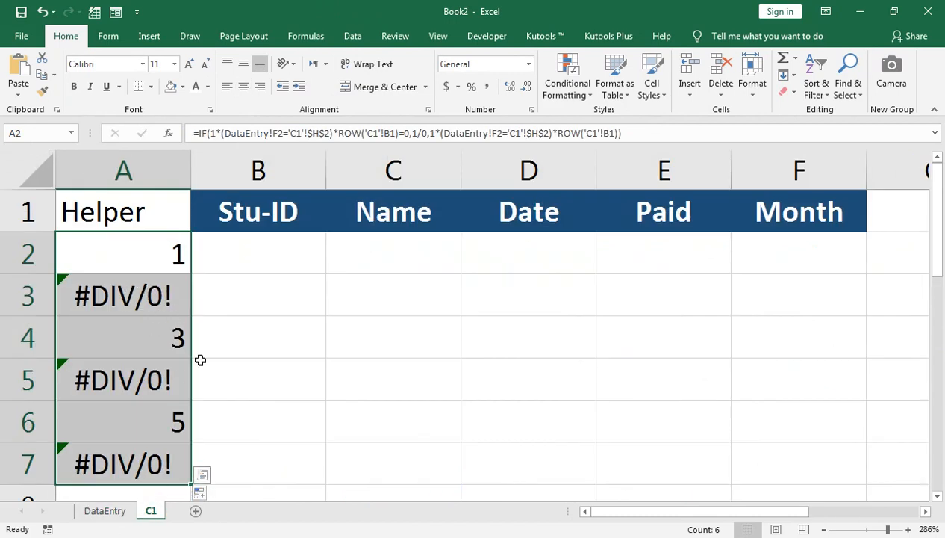
Step: Extend the Helper formula on sheet C1 down to A13
scroll(198, 359, down, 1)
drag(189, 360, 177, 449)
scroll(177, 449, down, 1)
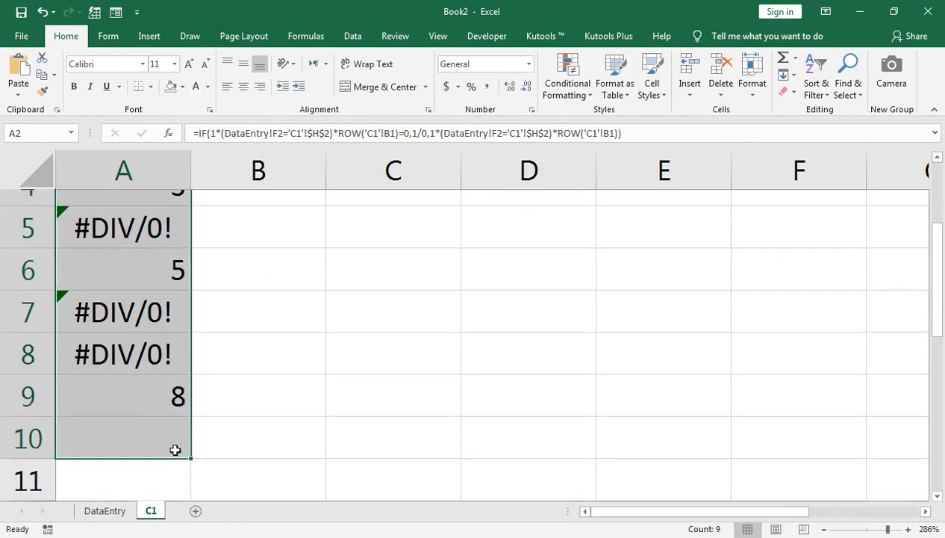
drag(193, 359, 190, 464)
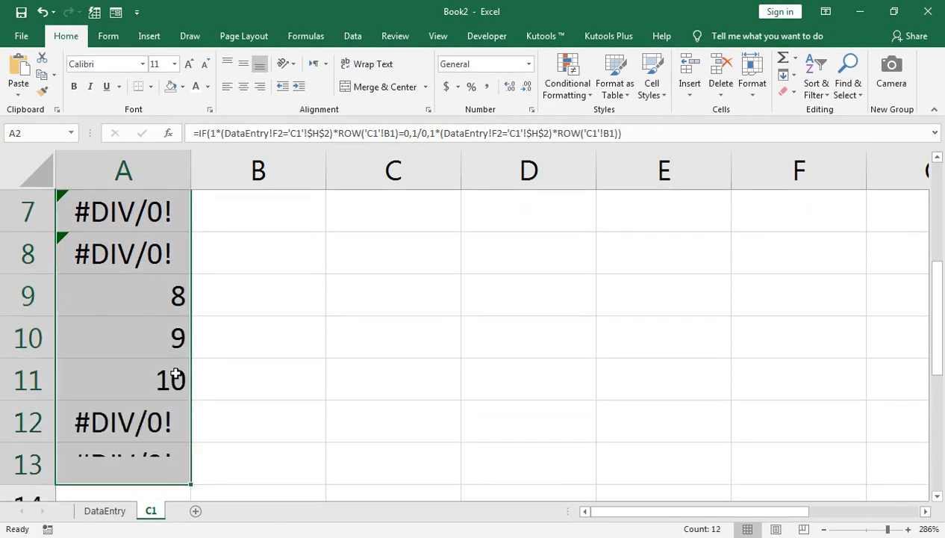
Step: Select the Helper column from A13 to A39 and fill the formula down through the range
scroll(196, 246, down, 2)
key(Down)
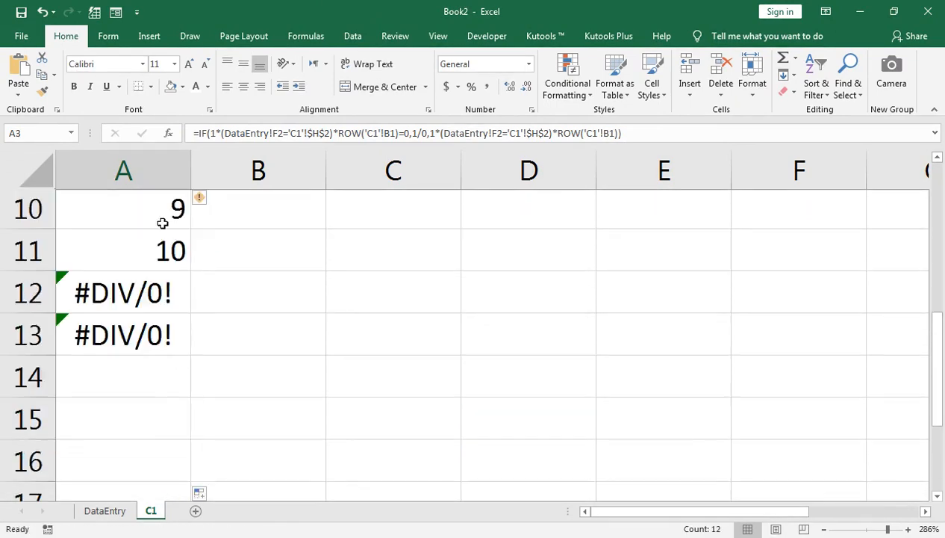
key(Down)
key(ctrl+Down)
key(shift+Down)
key(shift+Down)
key(shift+Down)
key(shift+Down)
key(shift+Down)
key(shift+Down)
key(shift+Down)
key(shift+Down)
key(shift+Down)
key(shift+Down)
key(shift+Down)
key(shift+Down)
key(shift+Down)
key(shift+Down)
key(shift+Down)
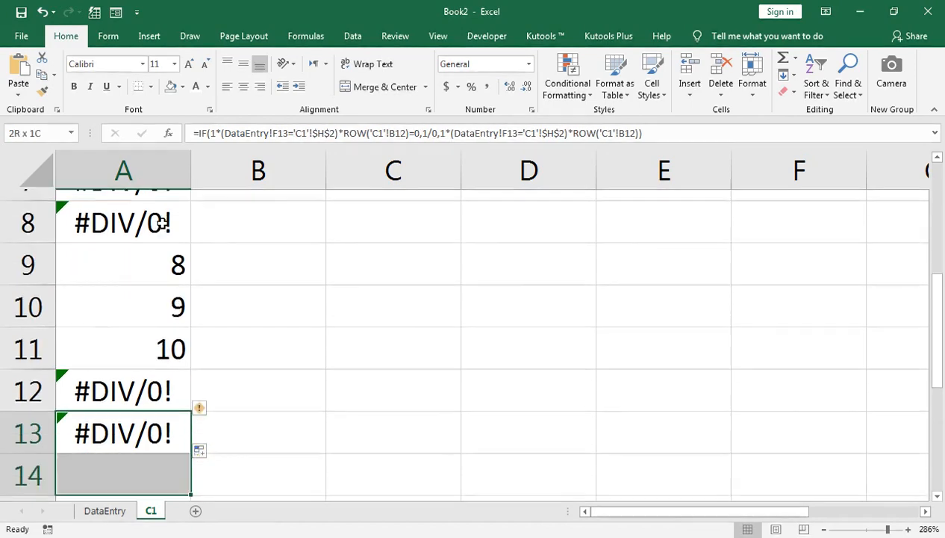
key(shift+Down)
key(shift+Down)
key(shift+Down)
key(shift+Down)
key(shift+Down)
key(shift+Down)
key(shift+Down)
key(shift+Down)
key(shift+Down)
key(shift+Down)
key(shift+Down)
key(ctrl+d)
scroll(233, 287, up, 10)
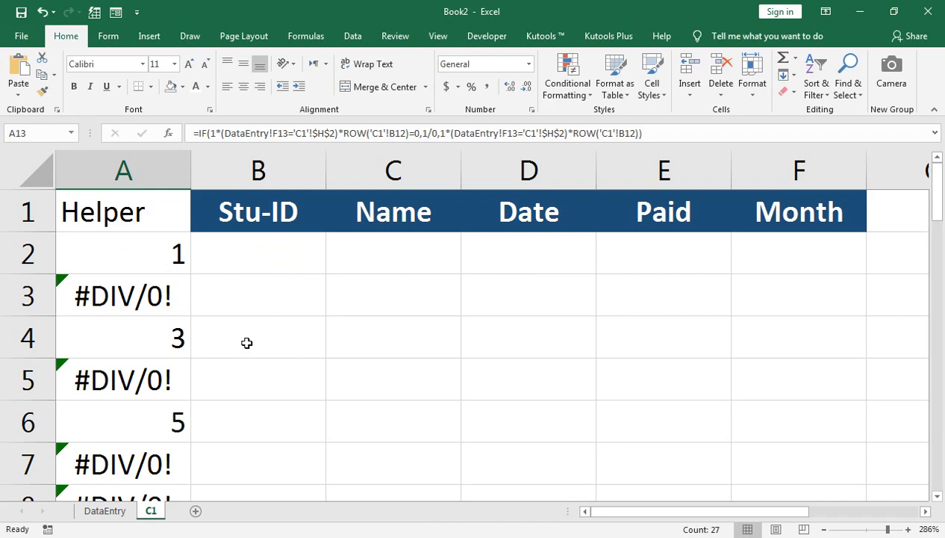
Step: Start a formula in B2 under Stu-ID with AGGREGATE nested inside IFERROR
click(266, 263)
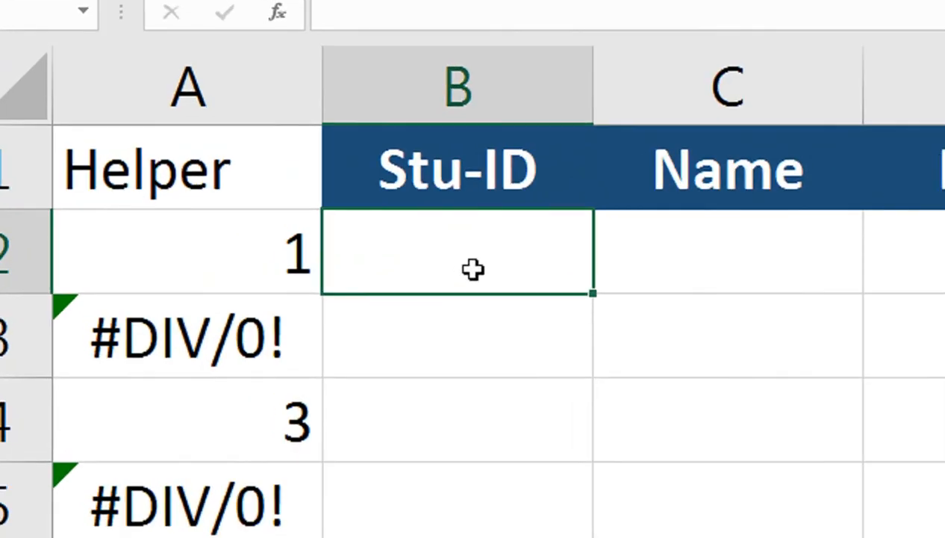
text(=IF()
key(BackSpace)
key(Down)
key(Tab)
text(AGG)
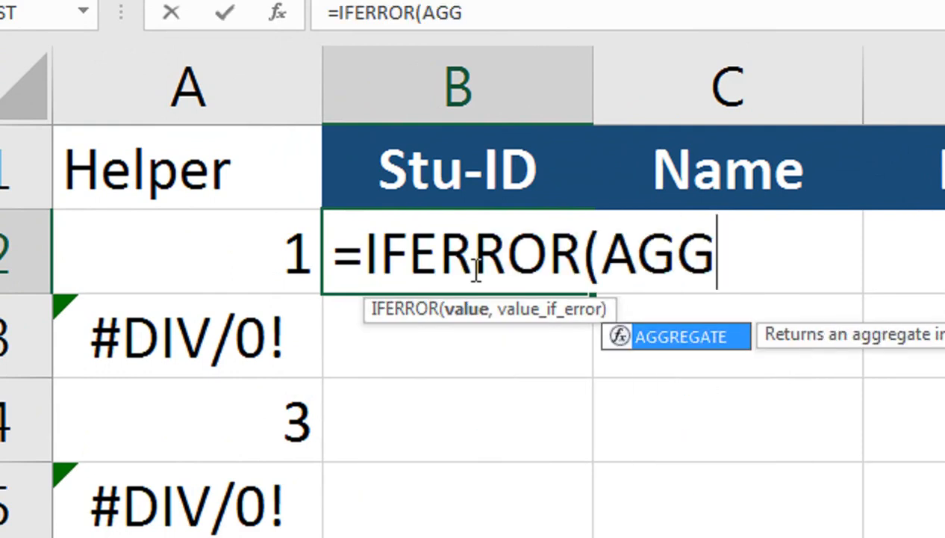
key(Tab)
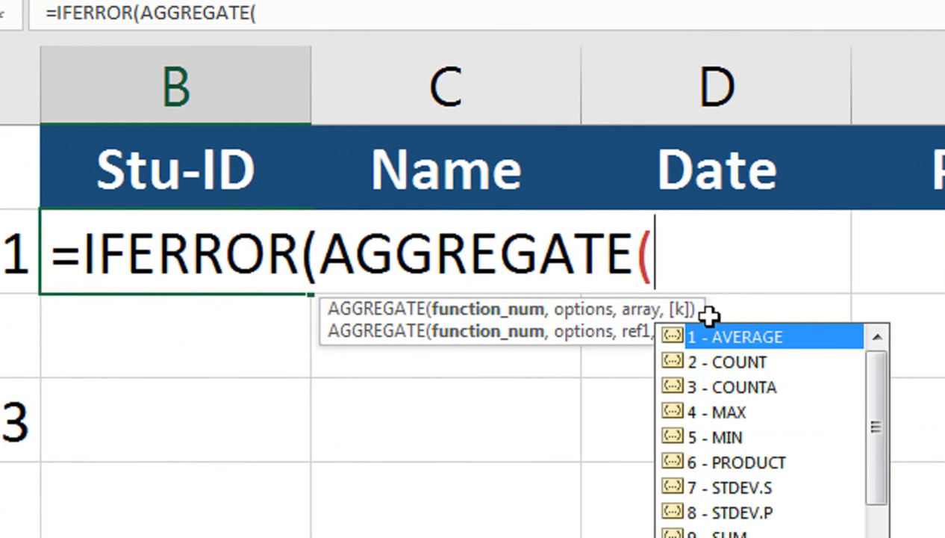
Step: Set AGGREGATE's function number to 15 and its option to 6 for ignoring error values
drag(871, 381, 876, 452)
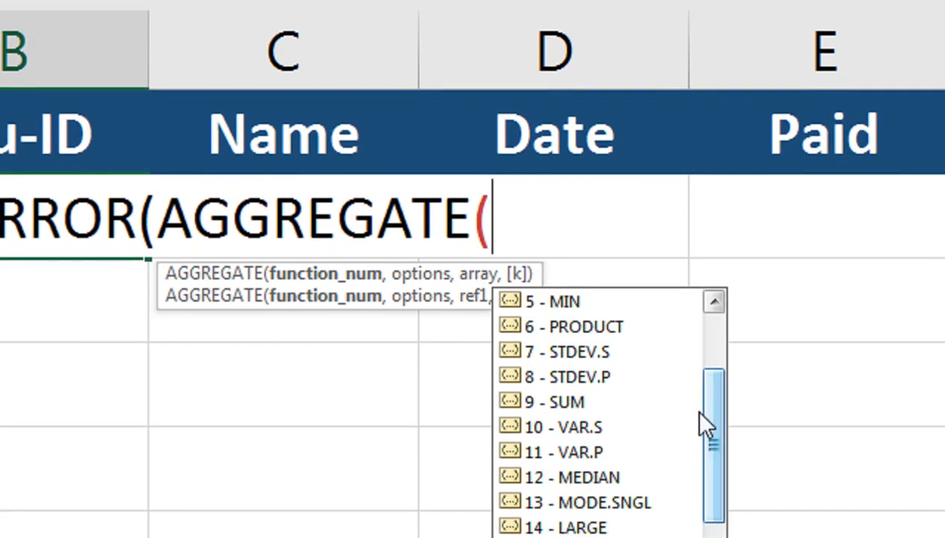
text(1)
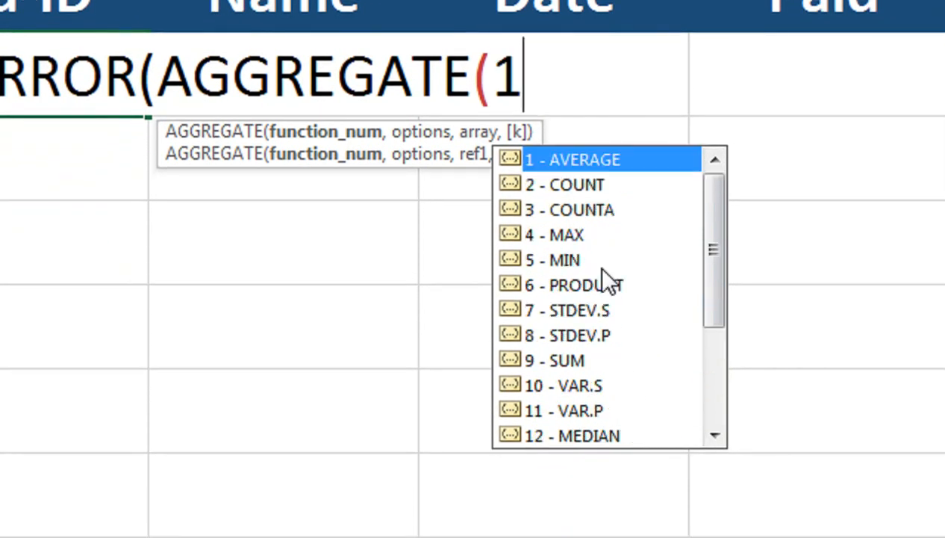
text(5,)
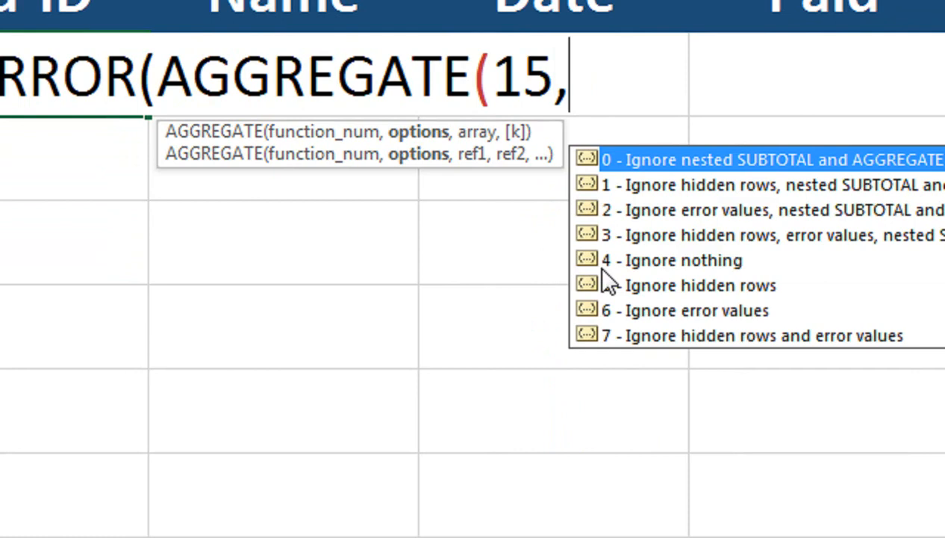
text(6)
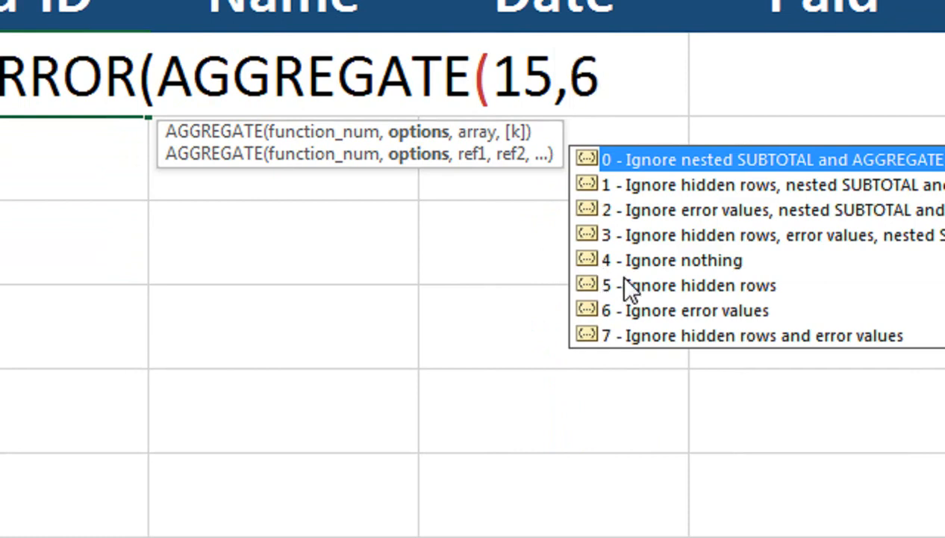
text(,)
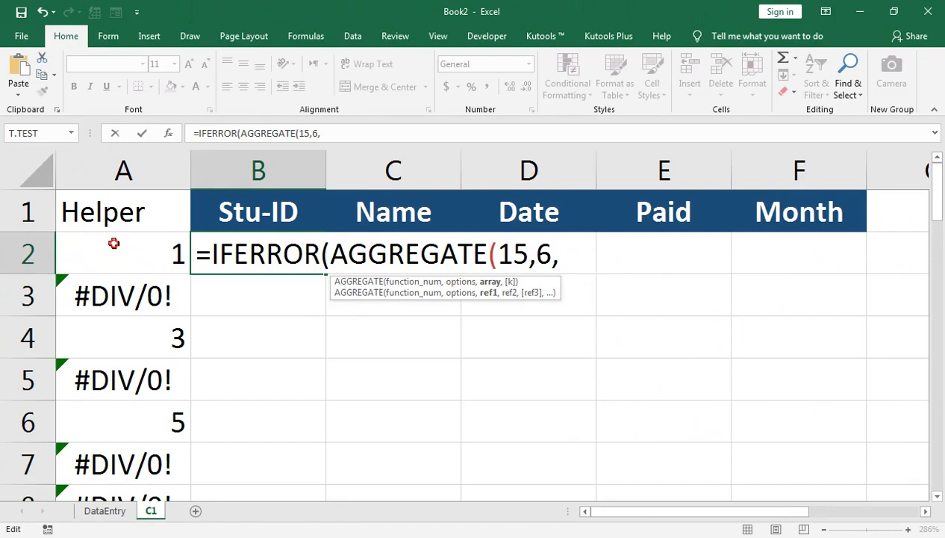
Step: Supply the Helper values as AGGREGATE's array with the absolute range $A$2:$A$39
click(113, 243)
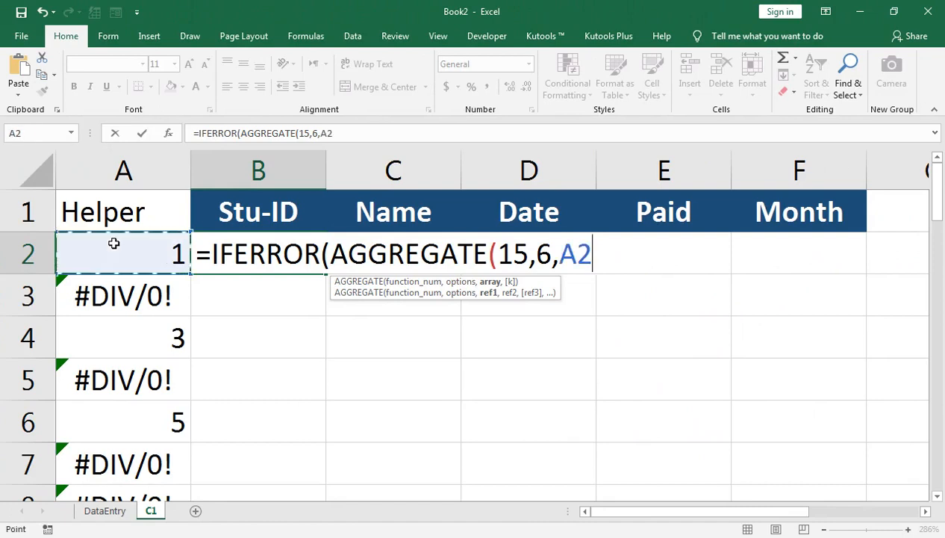
key(ctrl+shift+Down)
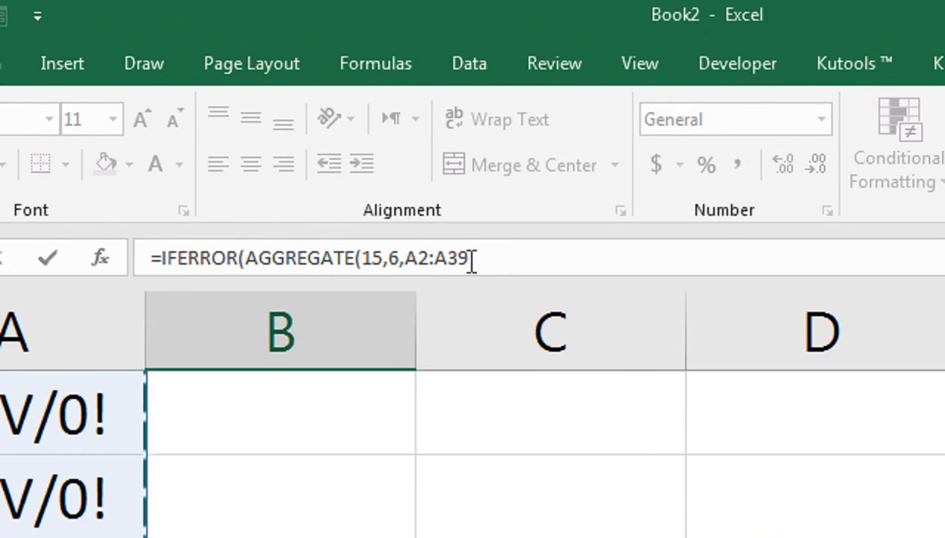
key(F4)
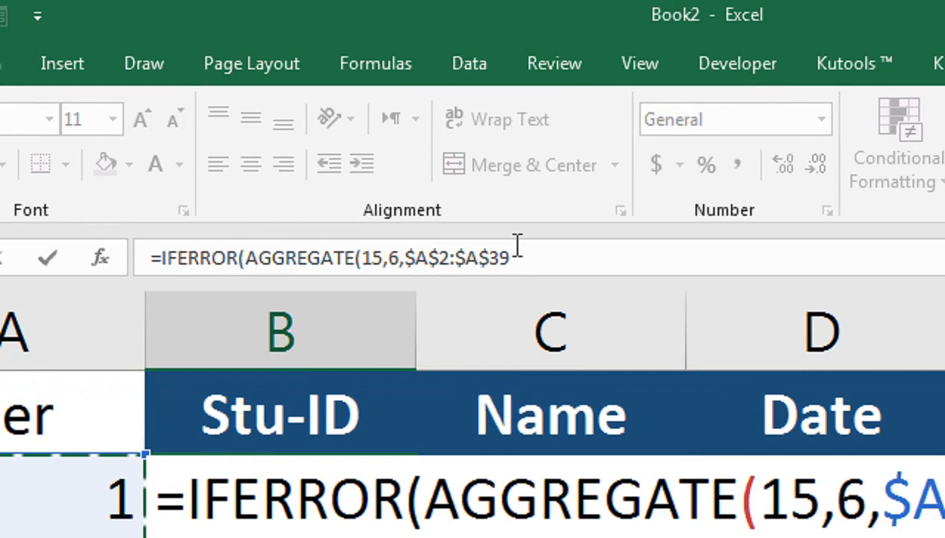
text(,)
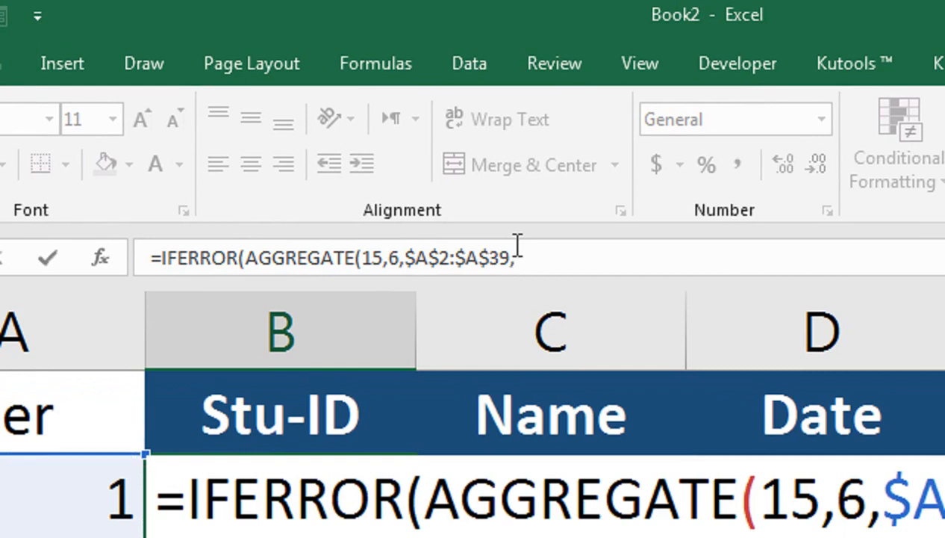
Step: Use ROW(A1) as AGGREGATE's k argument, return "" if there is an error, and enter the formula in B2
text(ROW()
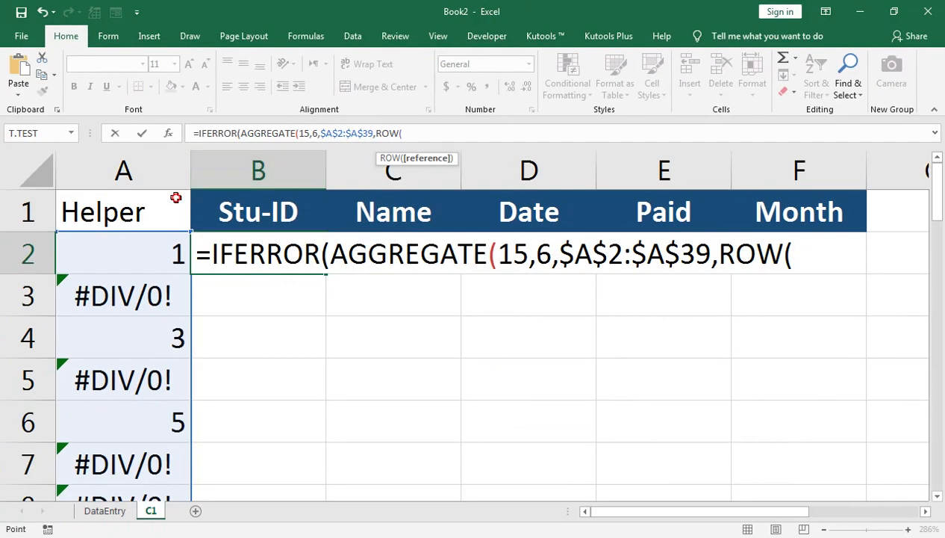
click(124, 390)
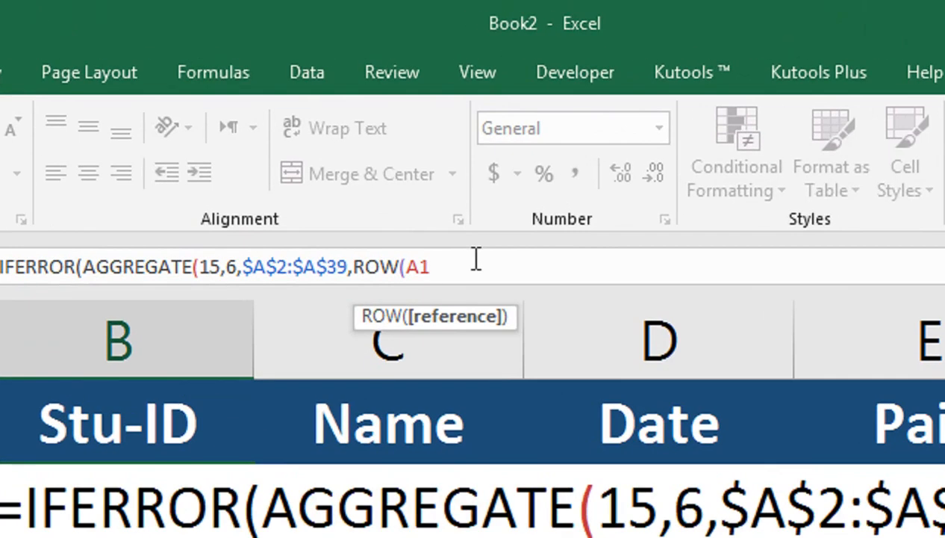
text()))
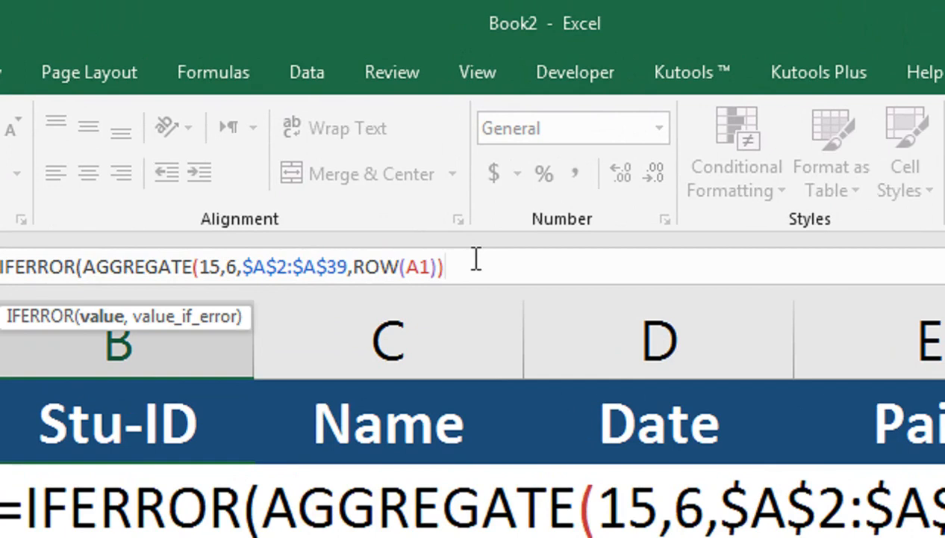
text(,)
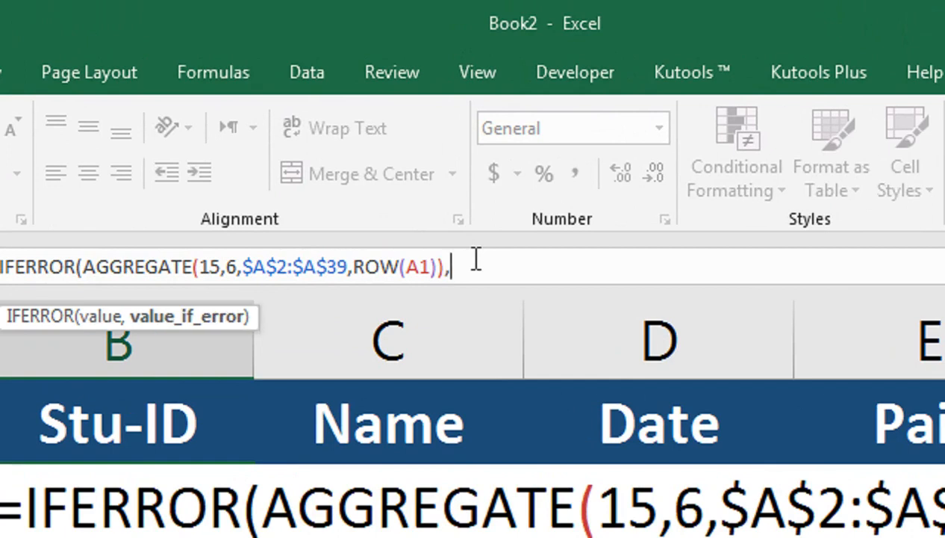
text(""))
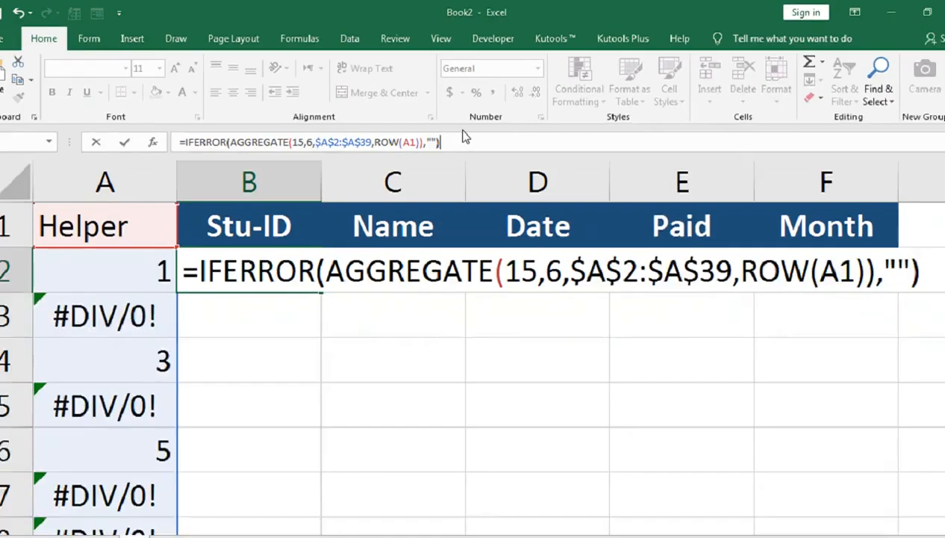
key(ctrl+Return)
key(Return)
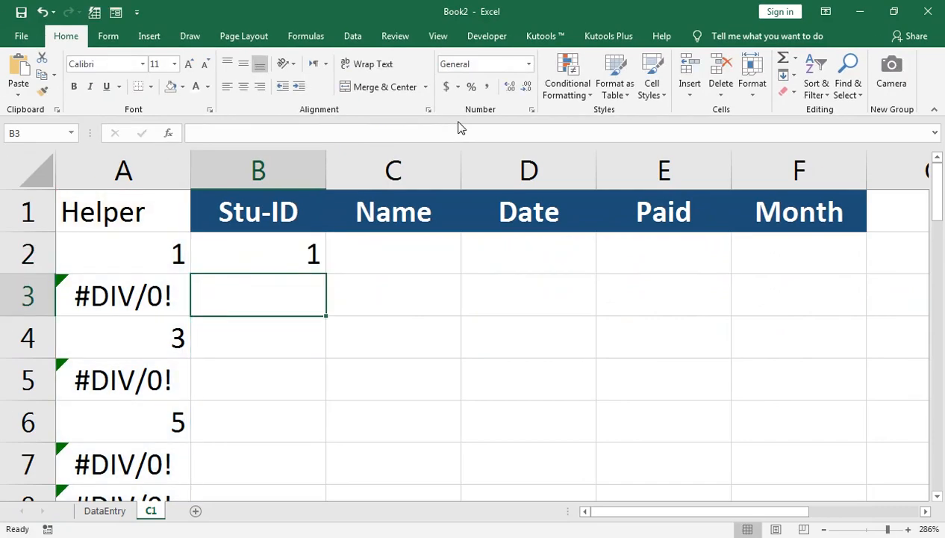
Step: Fill the Stu-ID formula from B2 down to B15
click(303, 248)
drag(327, 275, 319, 456)
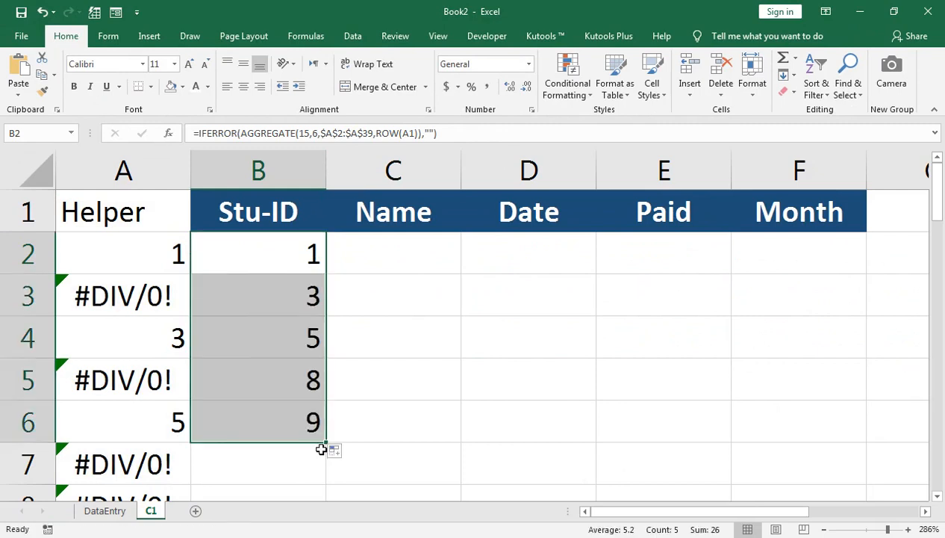
scroll(313, 440, down, 2)
scroll(198, 413, down, 1)
scroll(253, 411, up, 5)
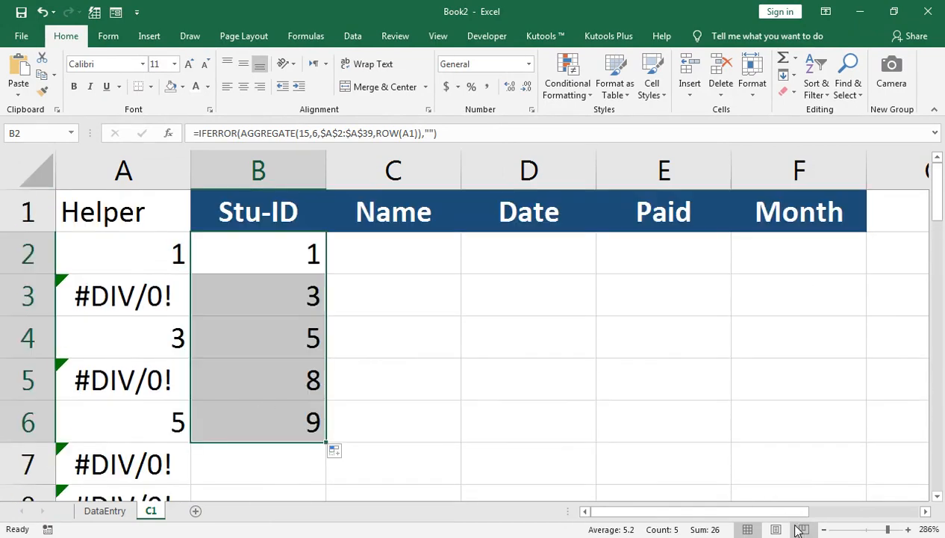
drag(888, 530, 880, 530)
drag(250, 371, 254, 448)
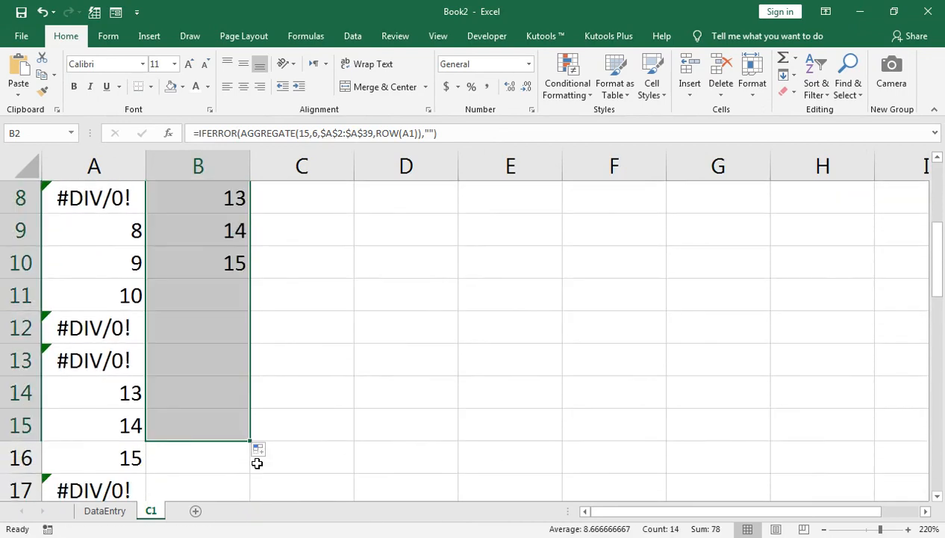
Step: Review the class 1 records on the DataEntry sheet against the Stu-ID list on C1
click(118, 510)
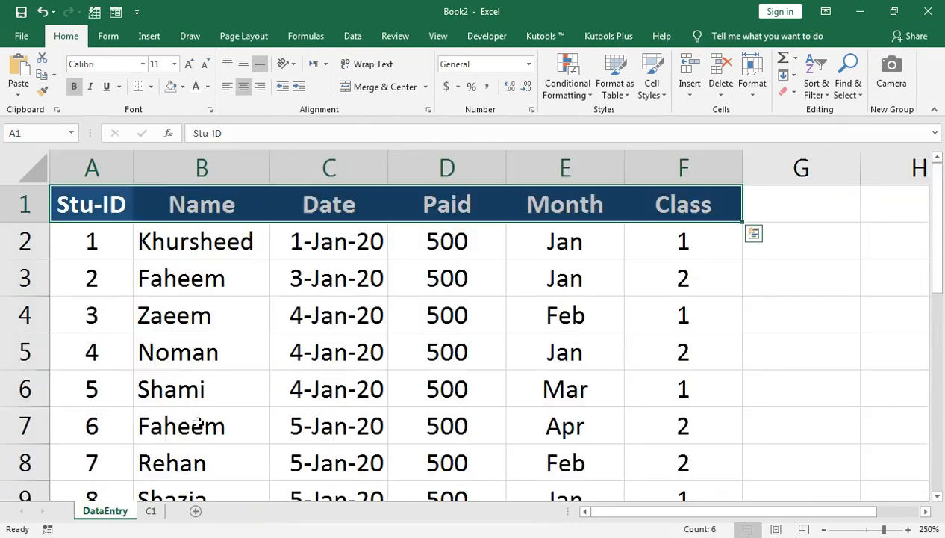
scroll(197, 424, down, 2)
scroll(197, 422, down, 2)
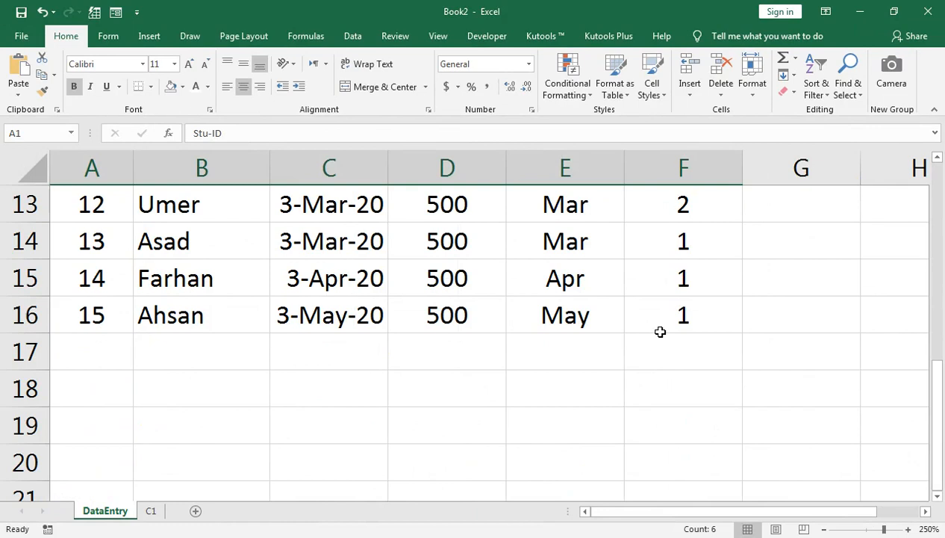
click(149, 511)
scroll(211, 381, up, 3)
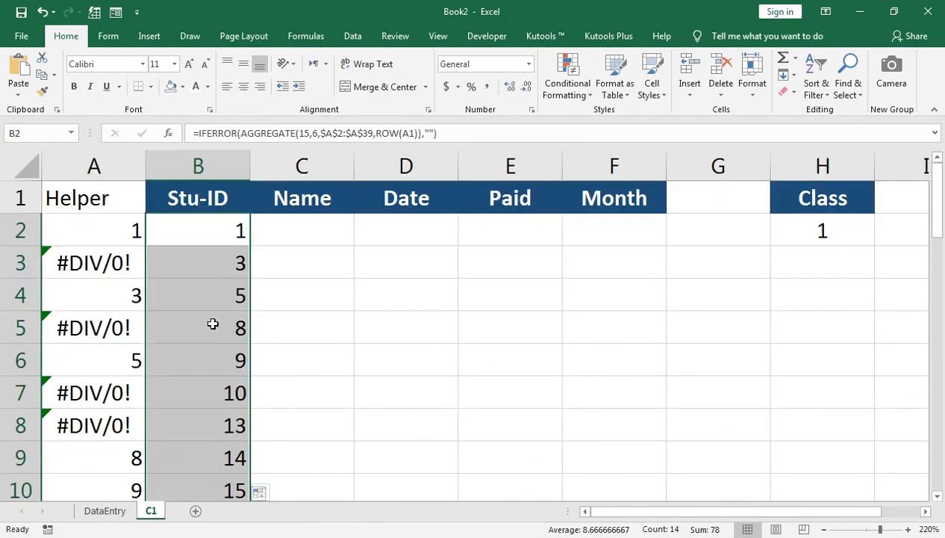
right_click(115, 177)
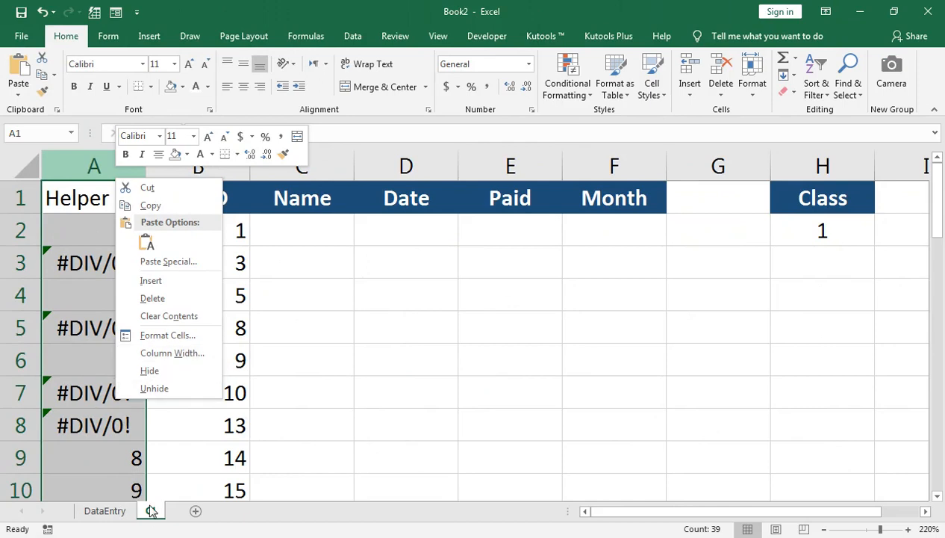
click(302, 221)
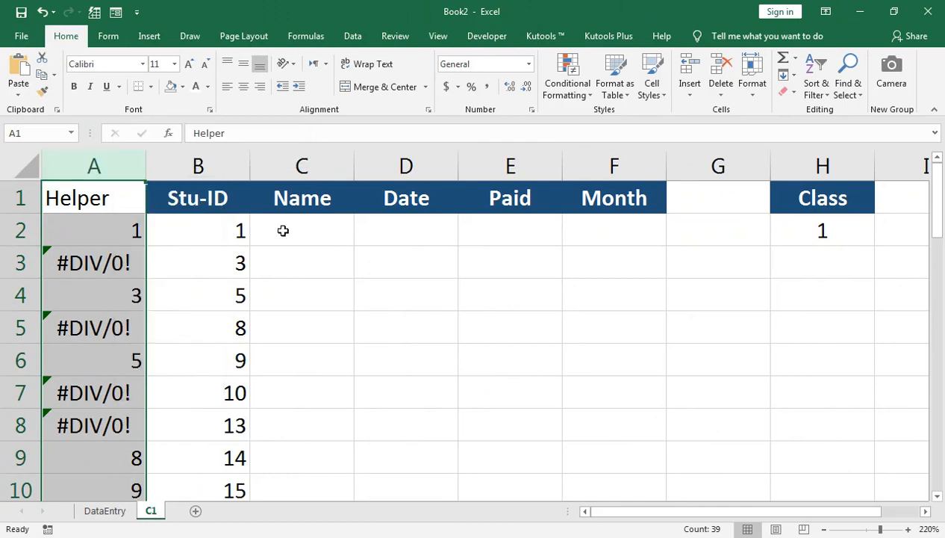
Step: Start a formula in C2 under Name with VLOOKUP nested inside IFERROR
click(283, 231)
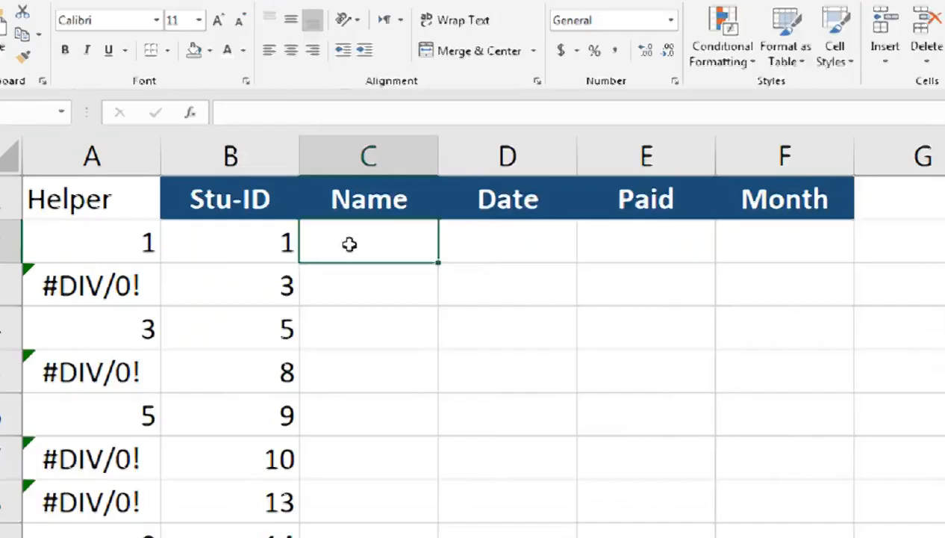
text(=)
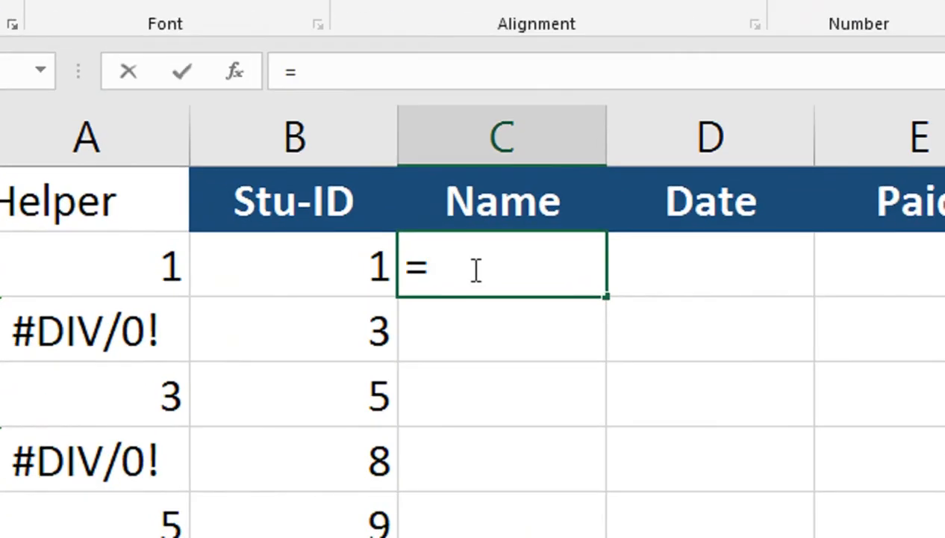
text(IF)
key(Down)
key(Tab)
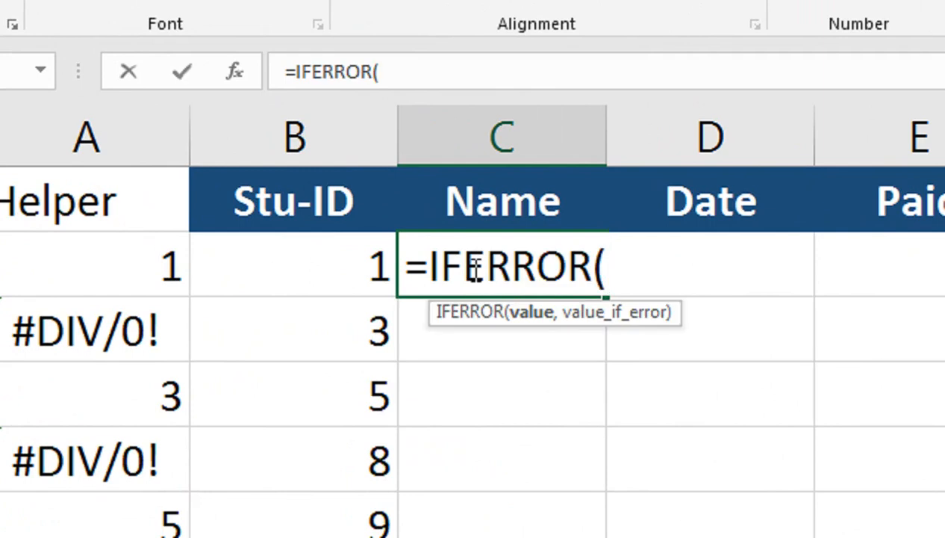
text(VL)
key(Tab)
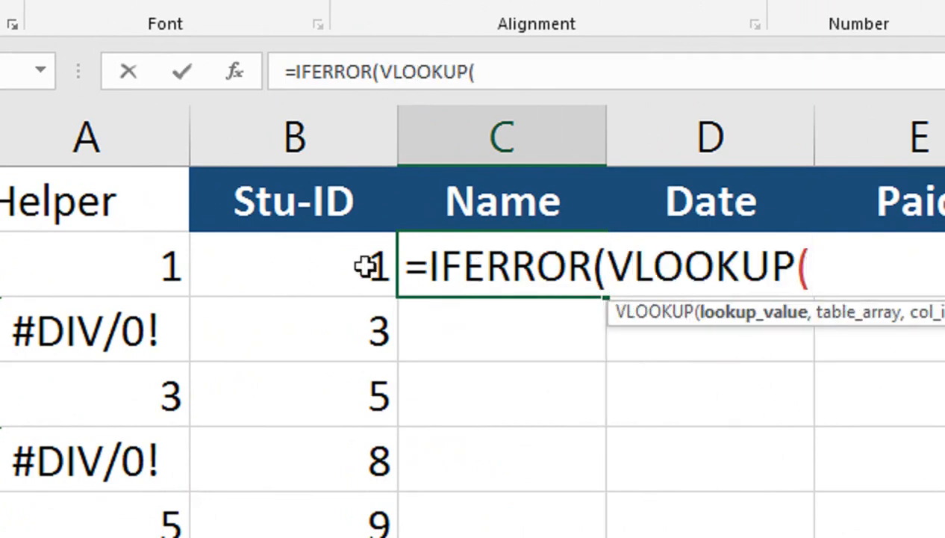
Step: Use the Stu-ID cell B2 as VLOOKUP's lookup value, with only its column locked as $B2
click(329, 283)
key(F4)
key(F4)
key(F4)
text(,)
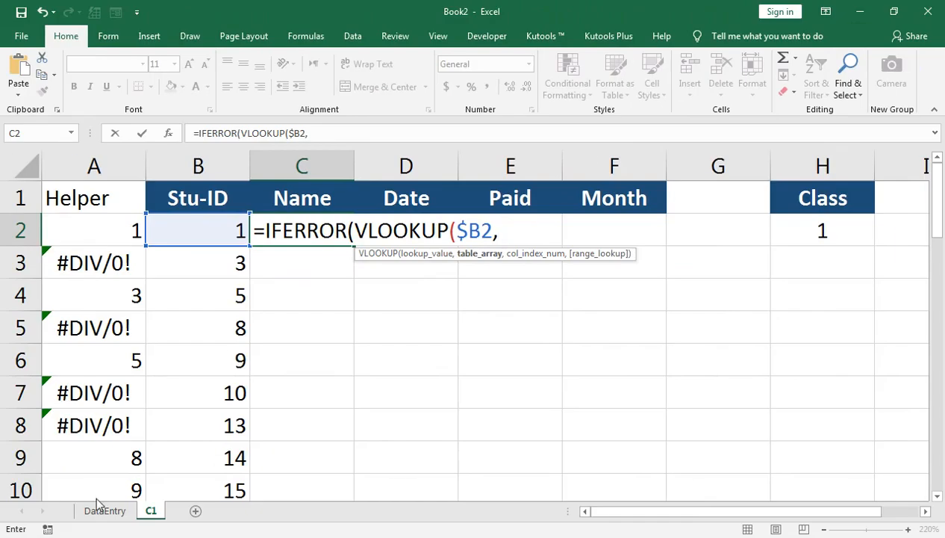
Step: Supply columns A to F of the DataEntry sheet as VLOOKUP's table array, locked as DataEntry!$A:$F
click(106, 510)
scroll(127, 232, up, 4)
drag(85, 166, 642, 173)
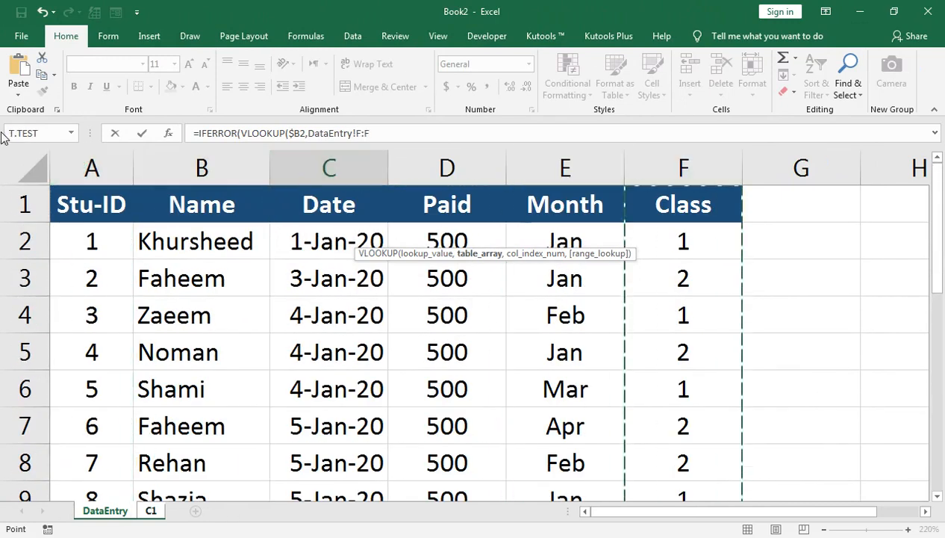
click(68, 160)
key(shift+Right)
key(shift+Right)
key(shift+Right)
key(shift+Right)
key(shift+Right)
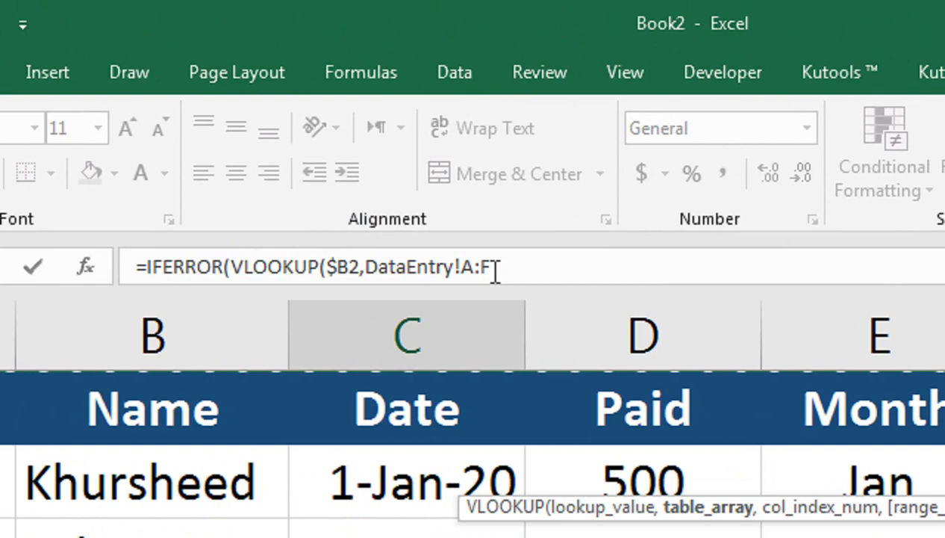
key(F4)
text(,)
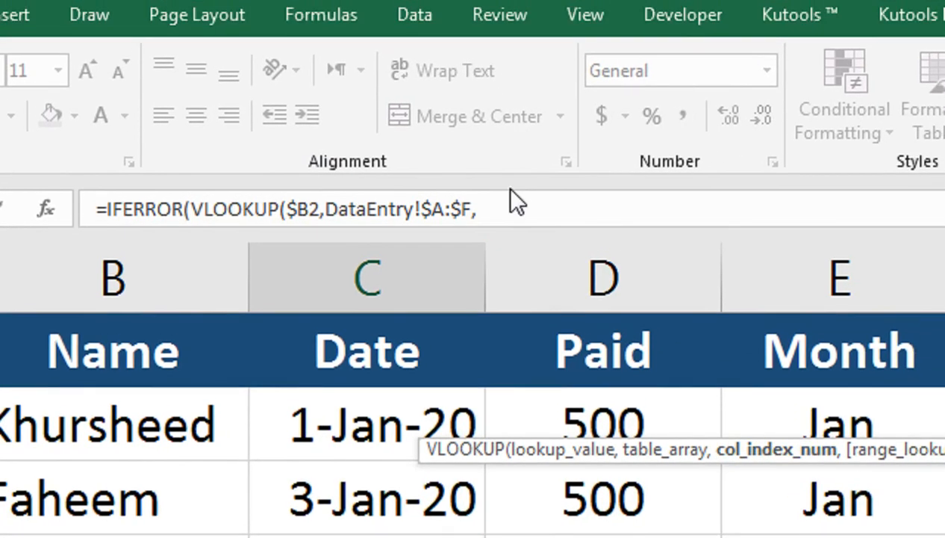
Step: Set VLOOKUP's column index with COLUMN, referencing cell B4 on sheet C1
text(col)
key(Tab)
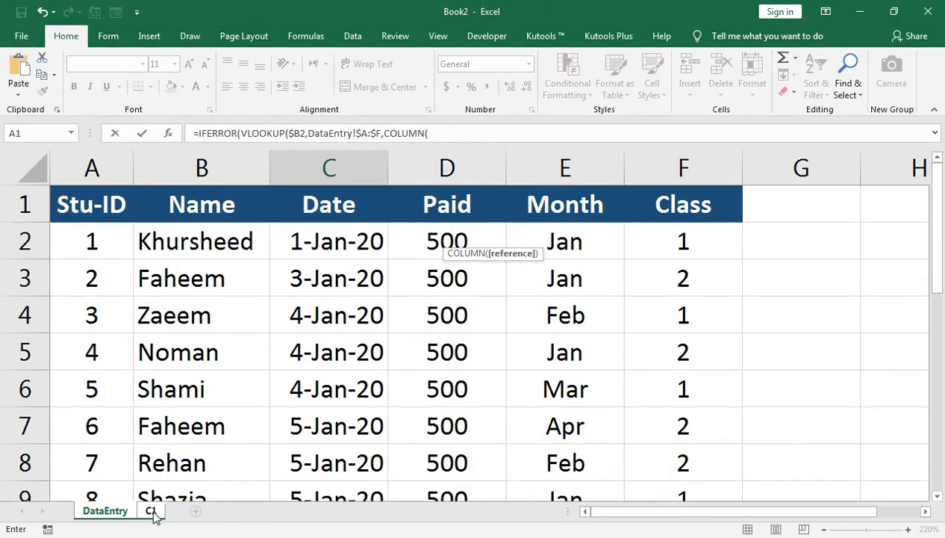
click(154, 512)
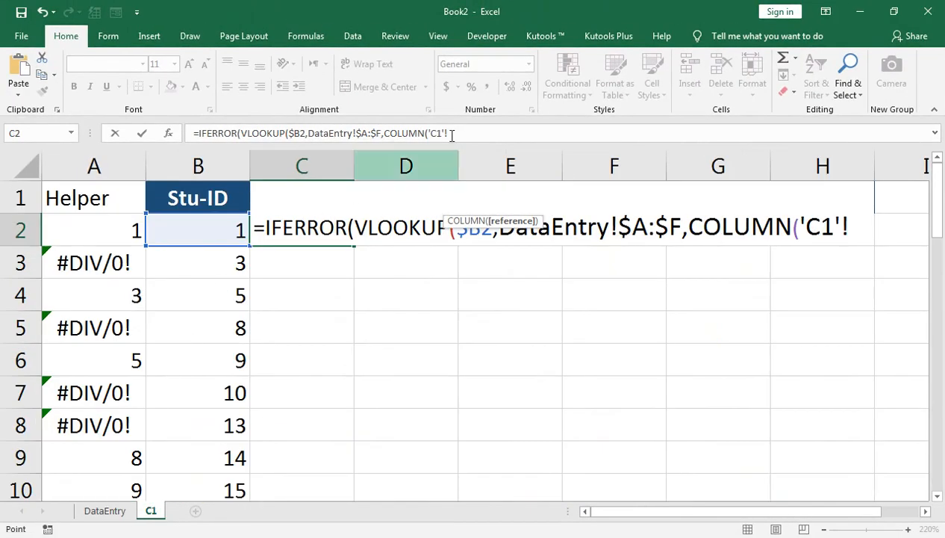
click(80, 292)
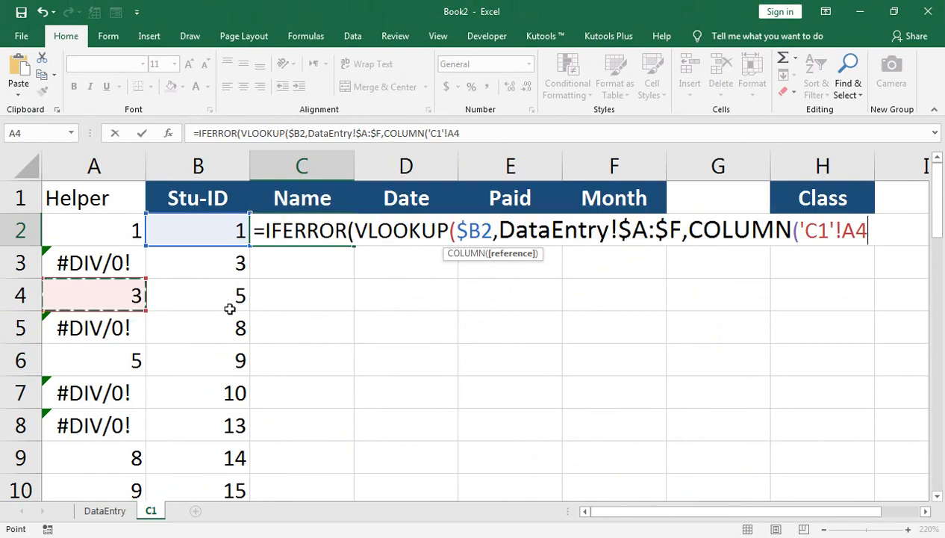
click(214, 294)
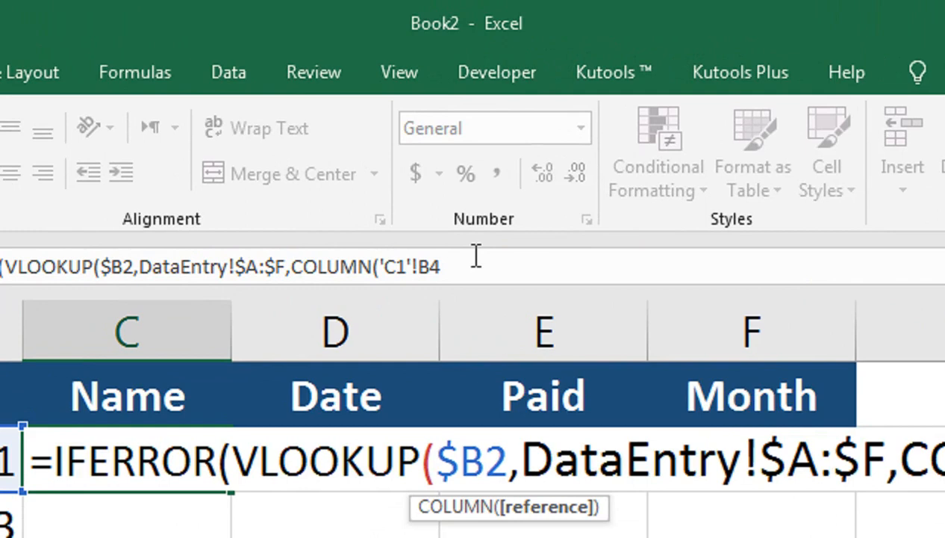
text())
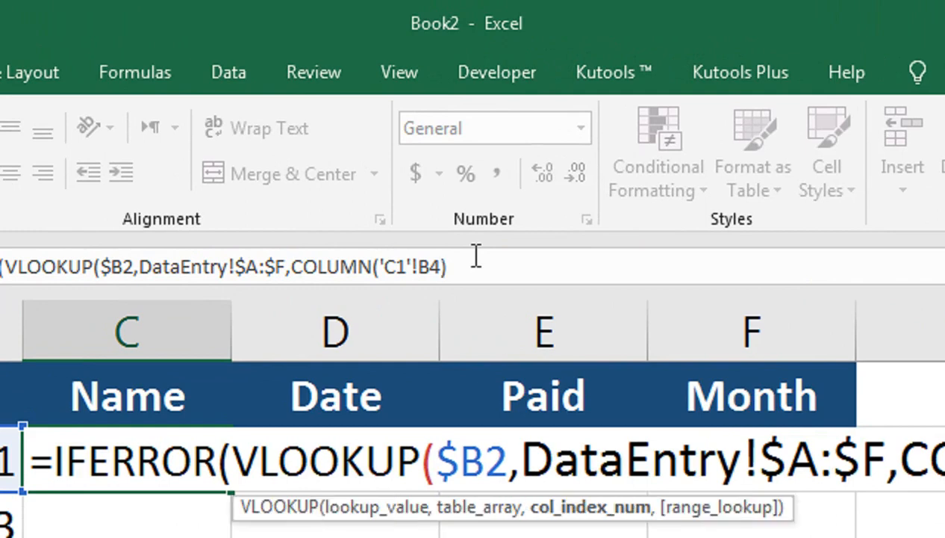
Step: Set VLOOKUP's range lookup to FALSE, close its parenthesis and try to enter the formula
text(,)
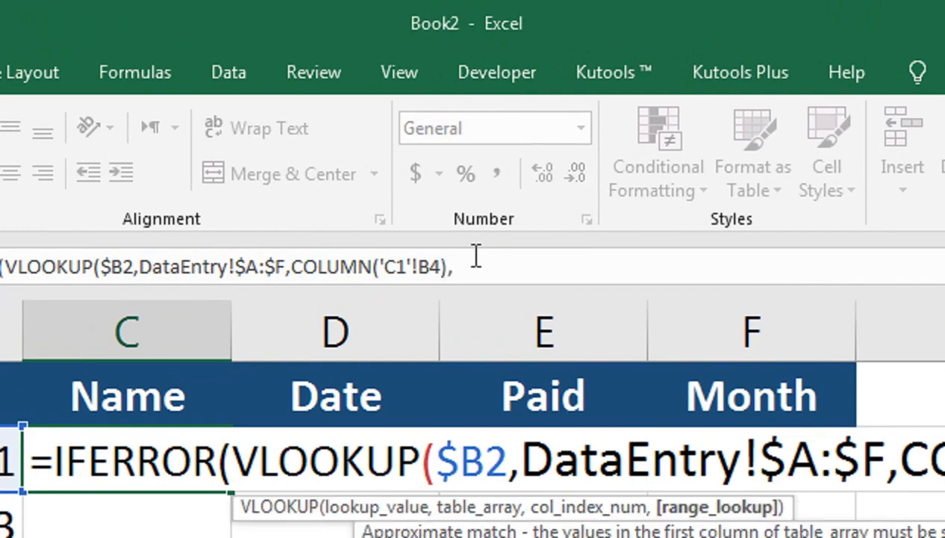
text(FALSE)
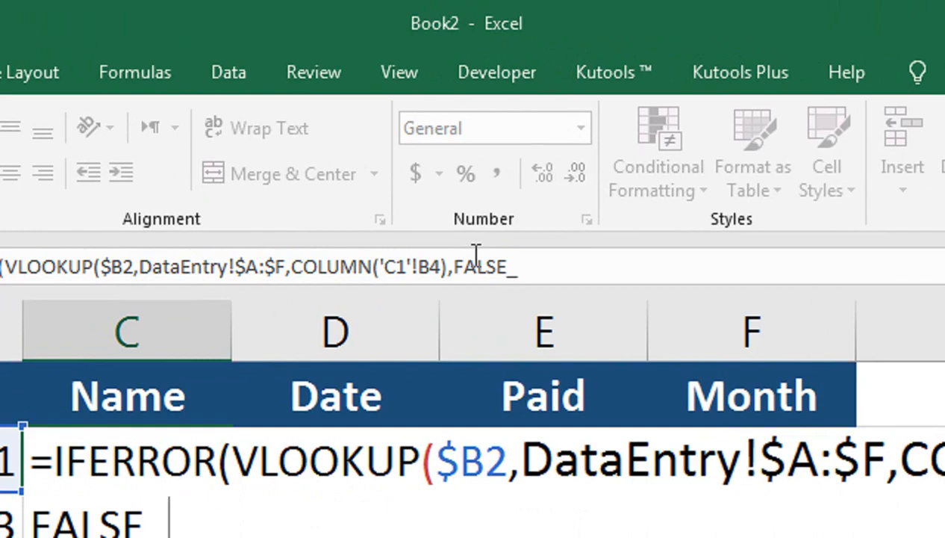
text())
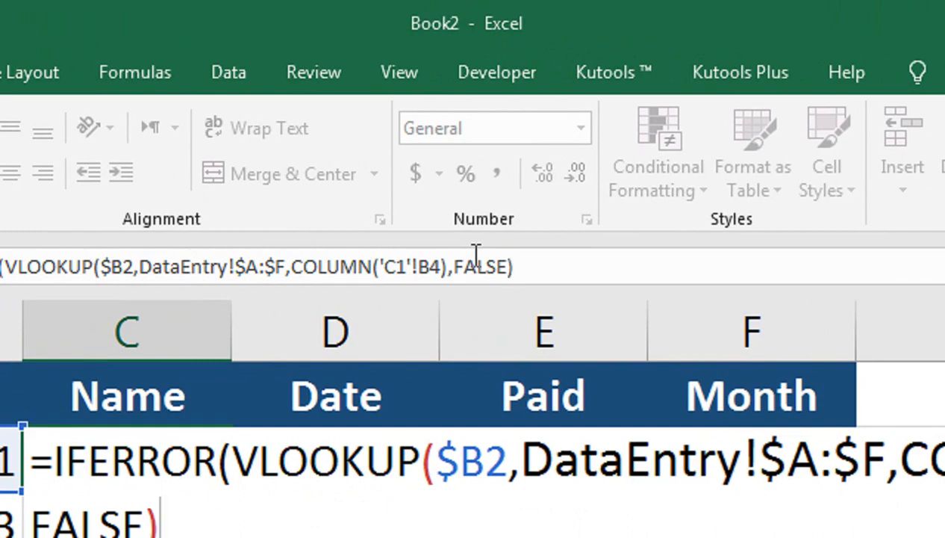
key(Return)
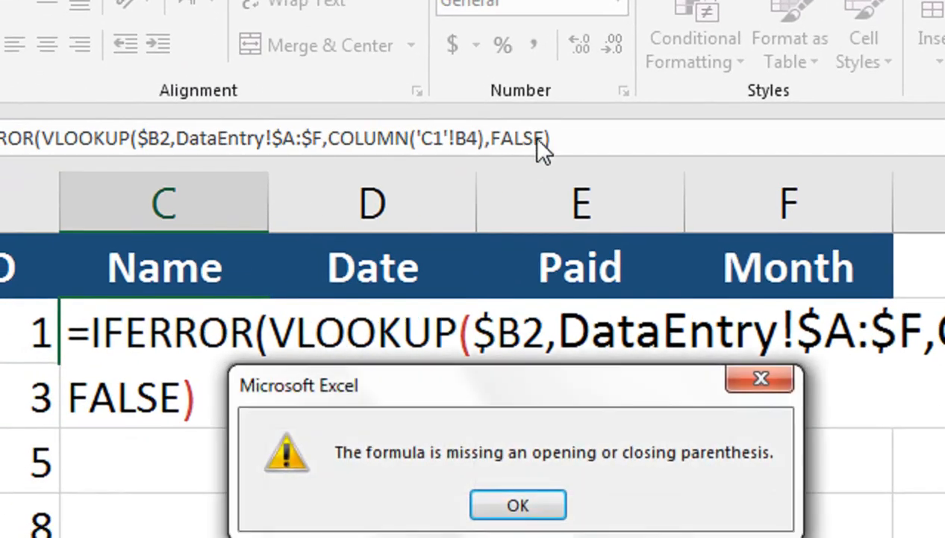
click(473, 537)
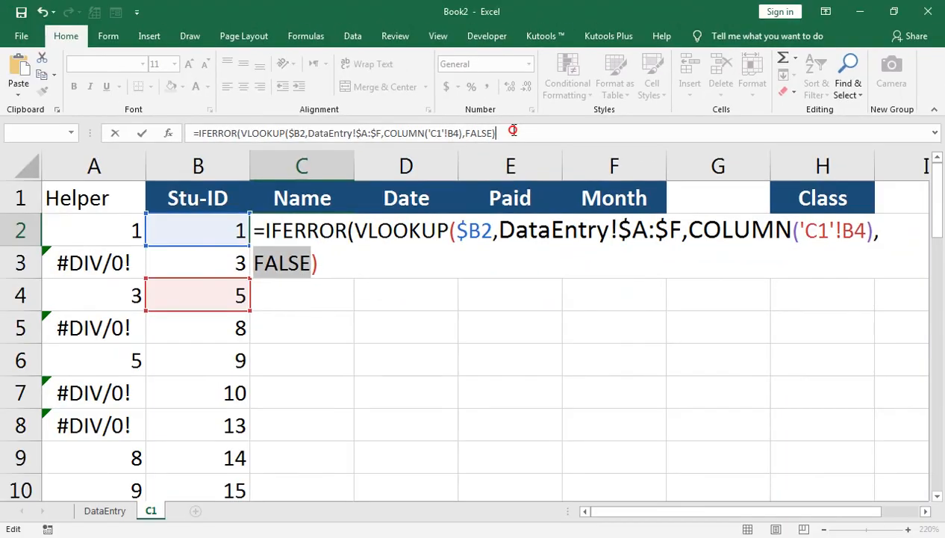
Step: Add "" as IFERROR's value if error, close the formula and enter it in C2
click(587, 47)
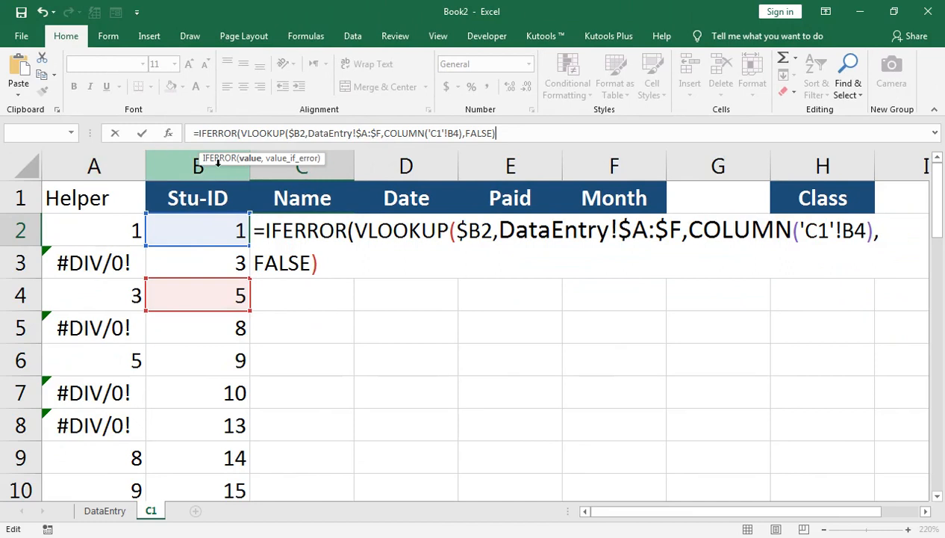
text(,""))
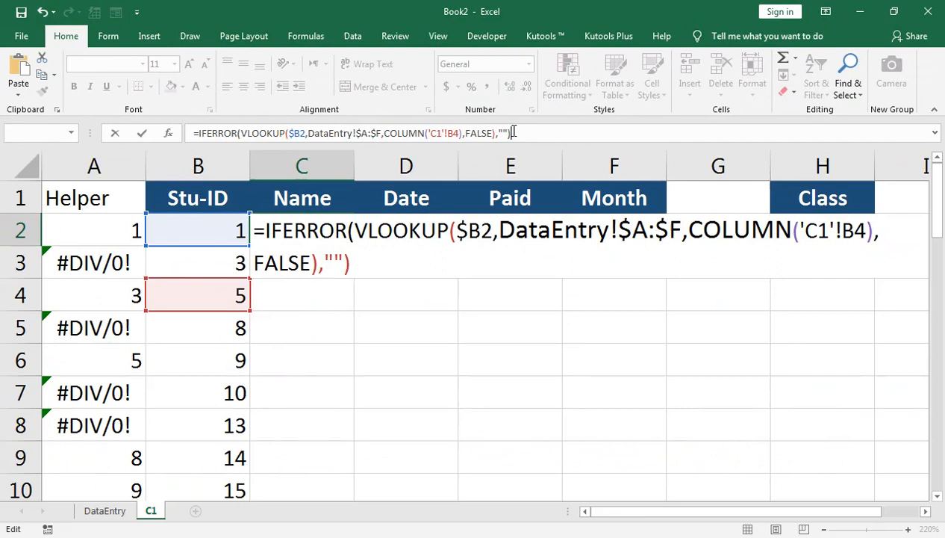
key(Return)
key(Up)
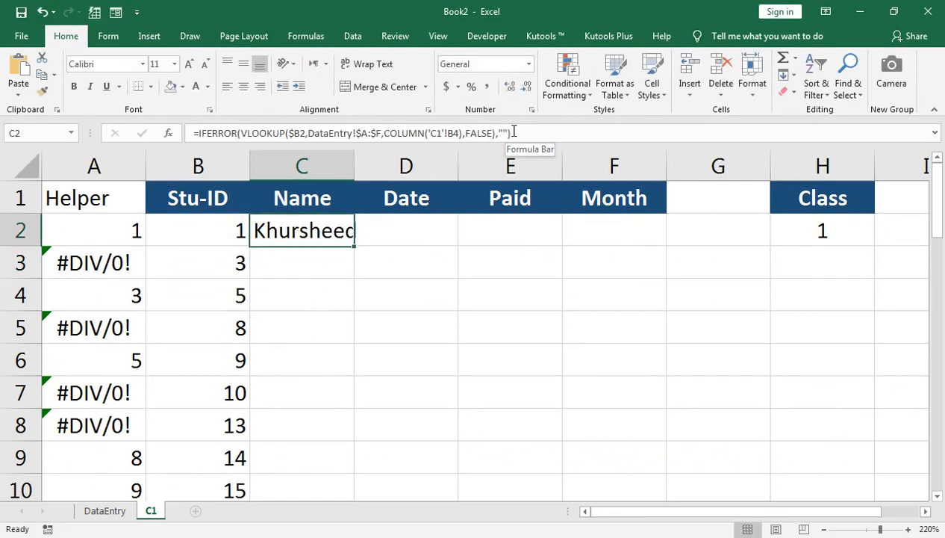
Step: AutoFit the width of the Name column to the content of C2
key(alt+o)
key(c)
key(a)
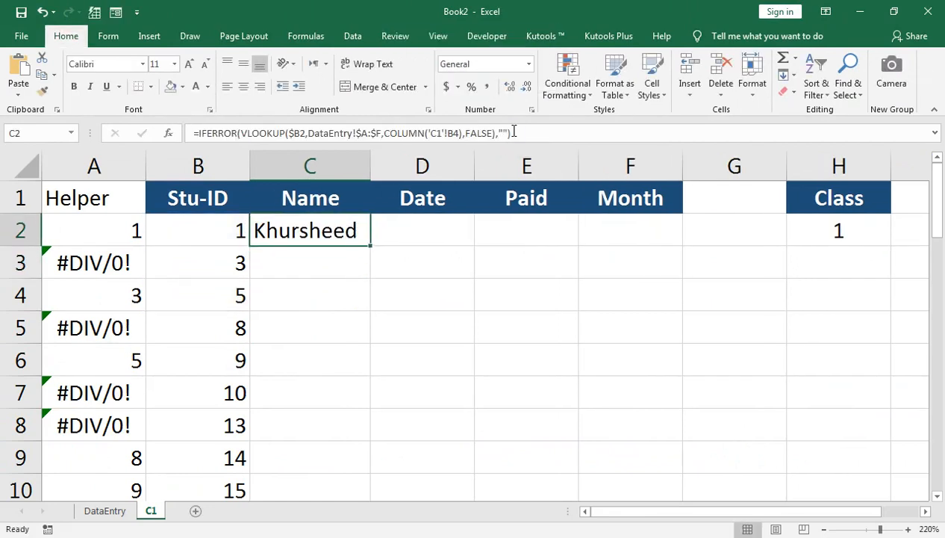
Step: Fill the VLOOKUP formula from C2 across the Name, Date, Paid and Month columns down to row 15
key(shift+Down)
key(shift+Down)
key(shift+Down)
key(shift+Down)
key(shift+Down)
key(shift+Down)
key(shift+Down)
key(shift+Down)
key(shift+Down)
key(shift+Down)
key(shift+Down)
key(shift+Down)
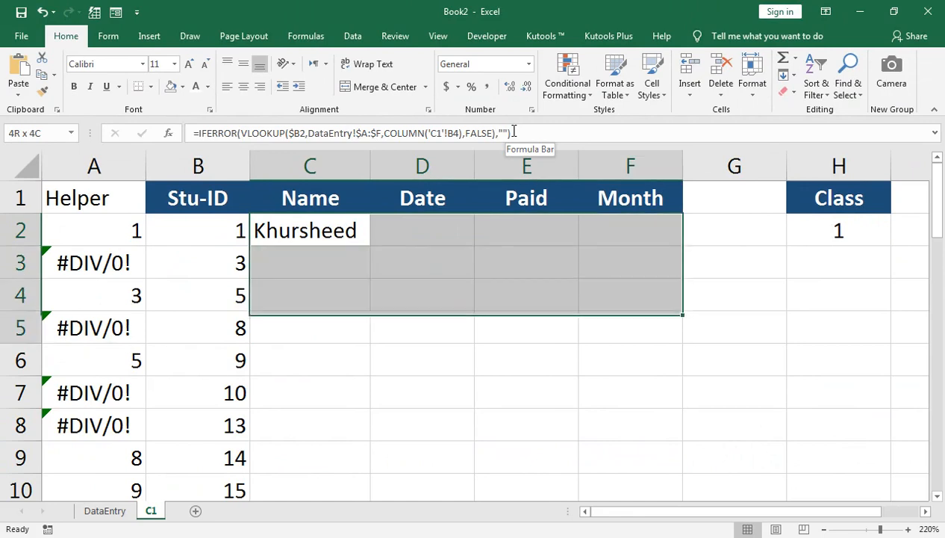
key(shift+Down)
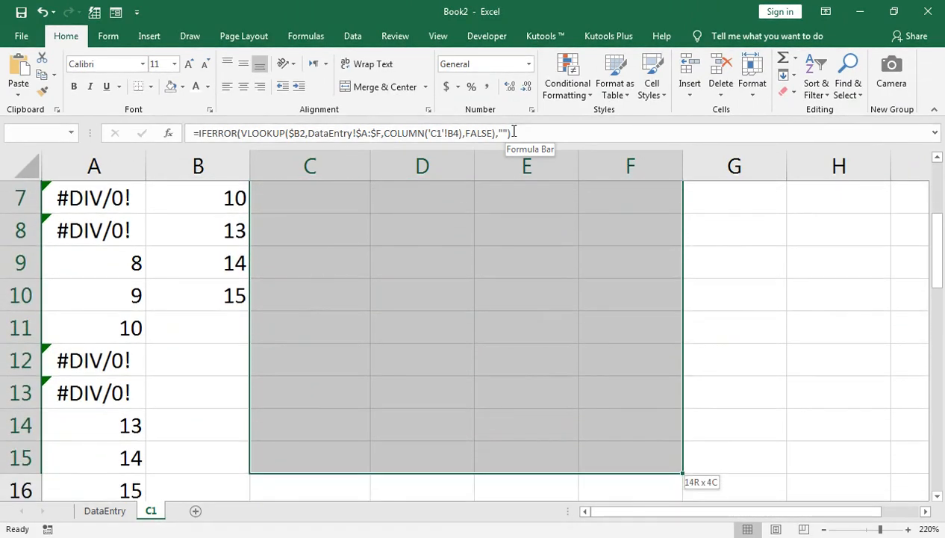
key(ctrl+Return)
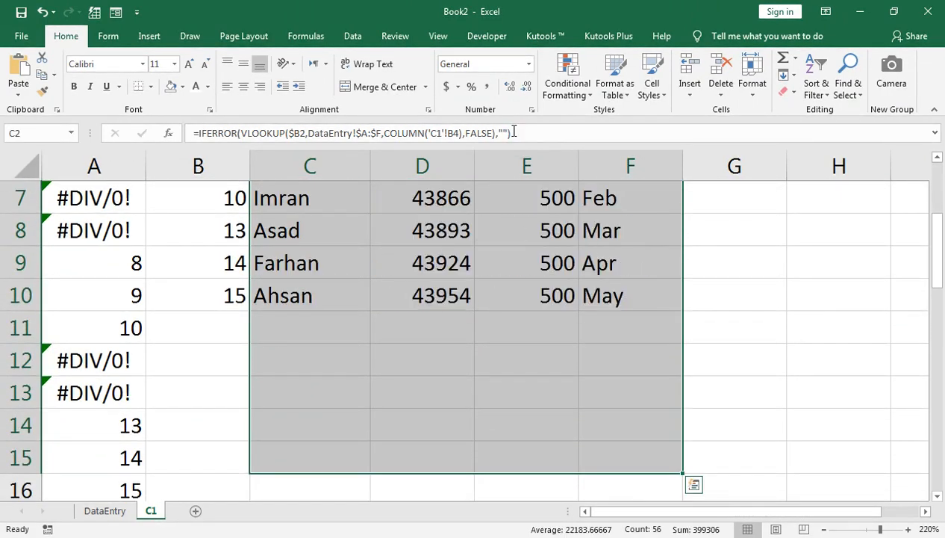
Step: Format the Date column's values from D2 down as day-month-year dates, such as 1-Jan-20
scroll(506, 300, up, 2)
click(436, 228)
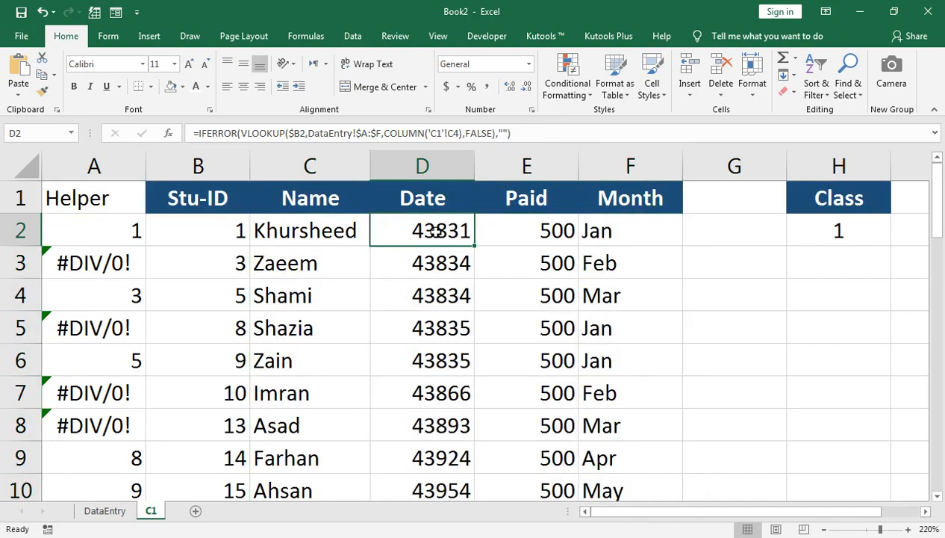
key(ctrl+shift+Down)
key(ctrl+shift+3)
scroll(425, 239, up, 2)
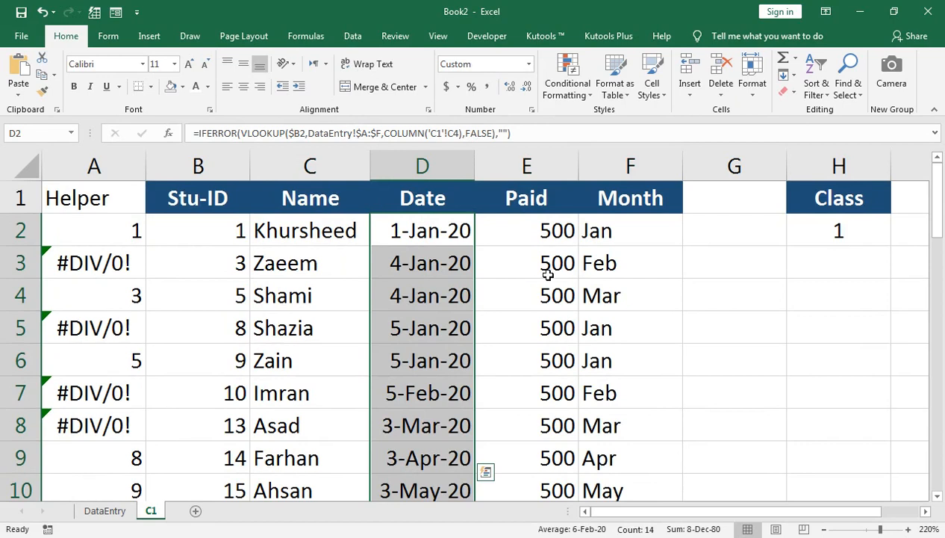
Step: Center the contents of the Paid, Month and Stu-ID columns horizontally
drag(525, 280, 603, 228)
click(603, 227)
click(588, 164)
drag(544, 165, 608, 164)
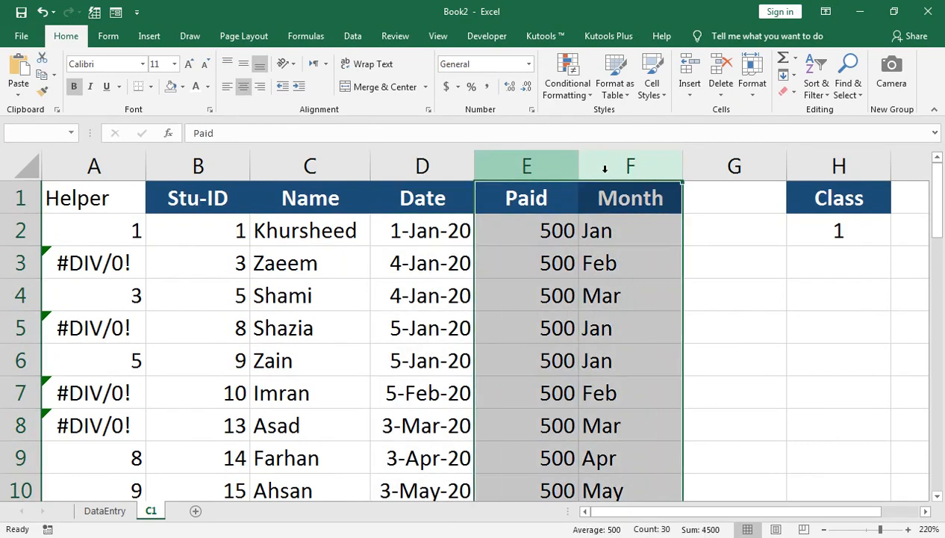
click(243, 85)
click(197, 165)
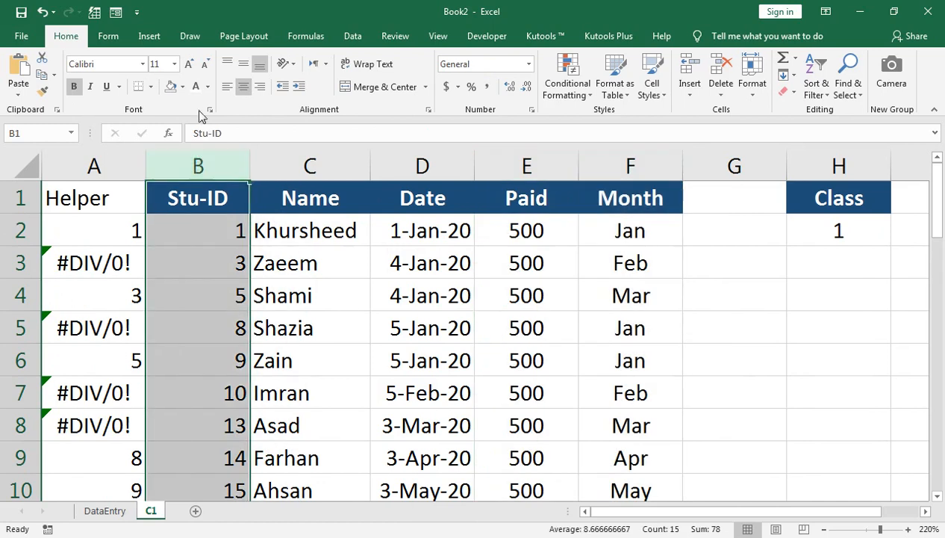
click(244, 85)
click(109, 230)
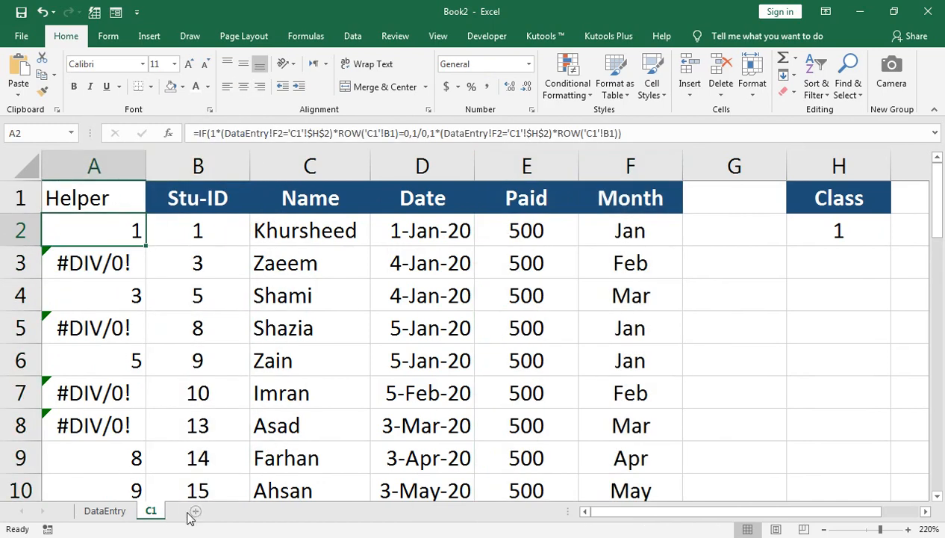
Step: Create a copy of sheet C1 in the same workbook, placed before C1
right_click(151, 512)
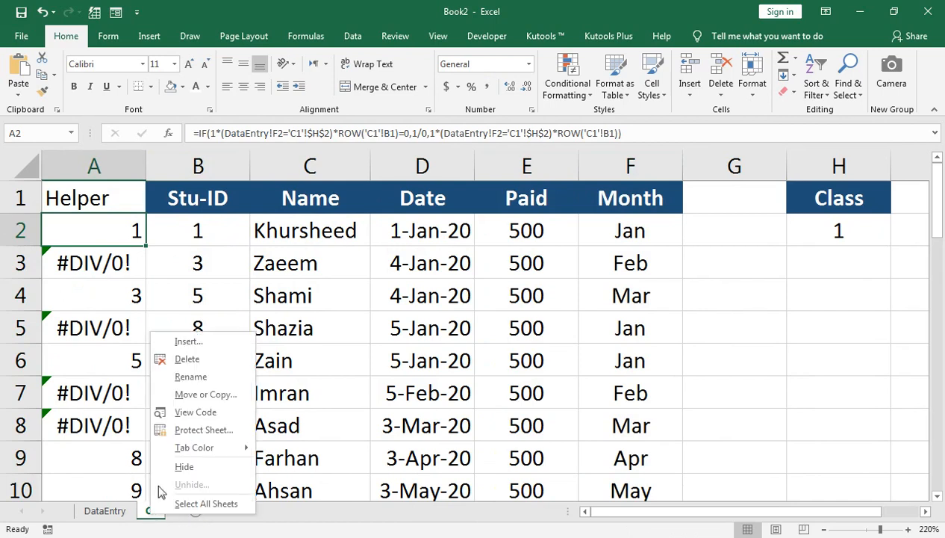
click(200, 395)
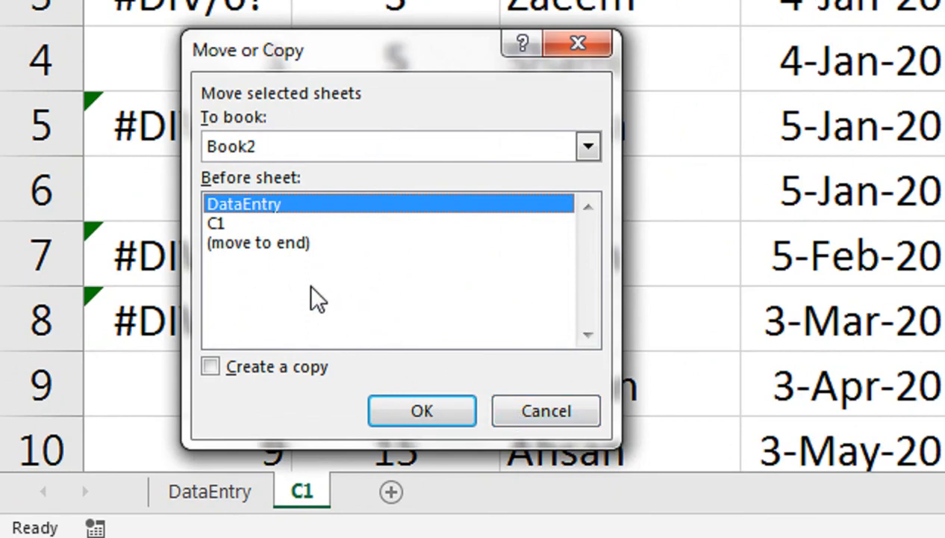
click(217, 239)
click(242, 366)
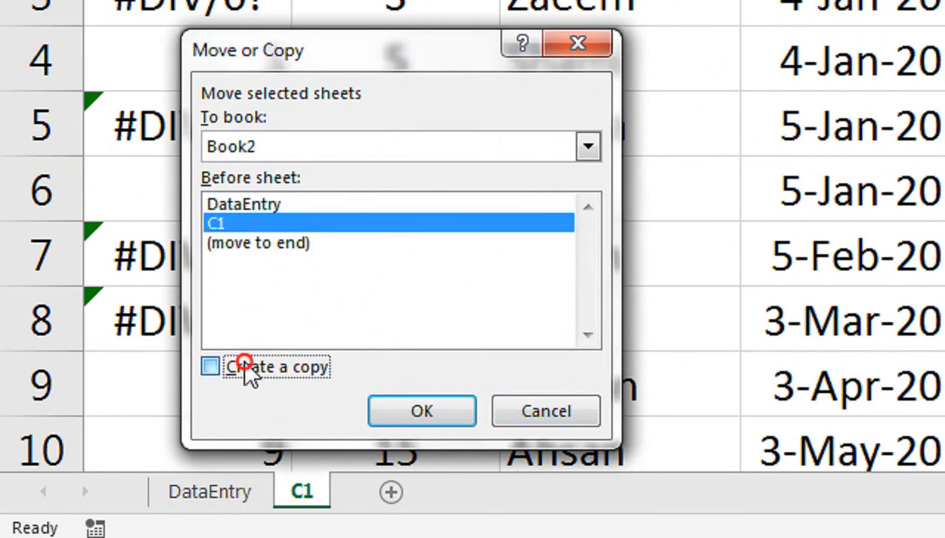
click(381, 409)
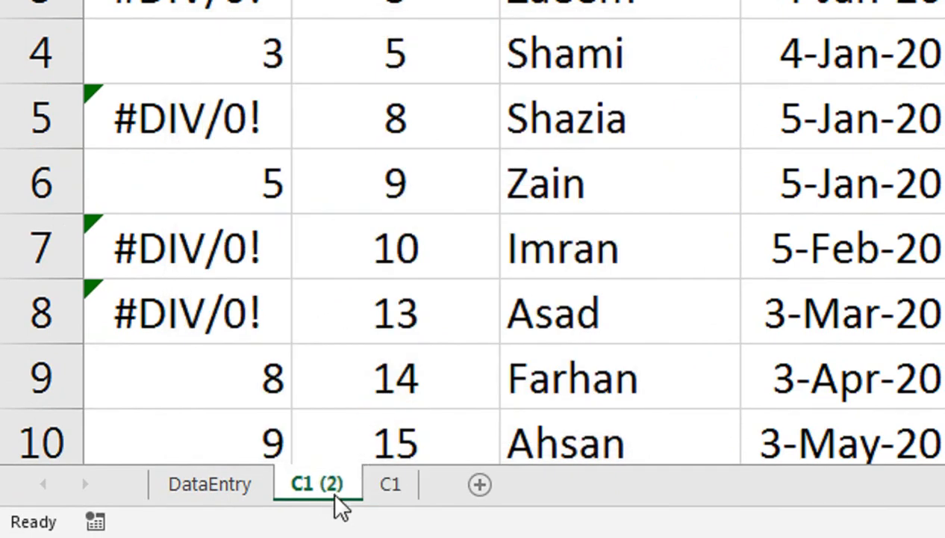
Step: Rename the copied sheet as C2
right_click(321, 486)
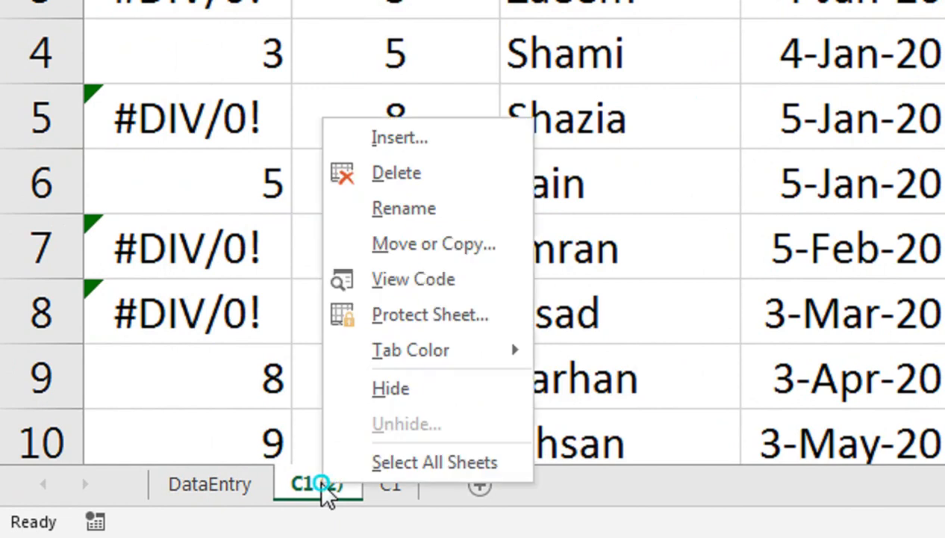
click(396, 212)
key(End)
key(BackSpace)
key(BackSpace)
key(BackSpace)
key(BackSpace)
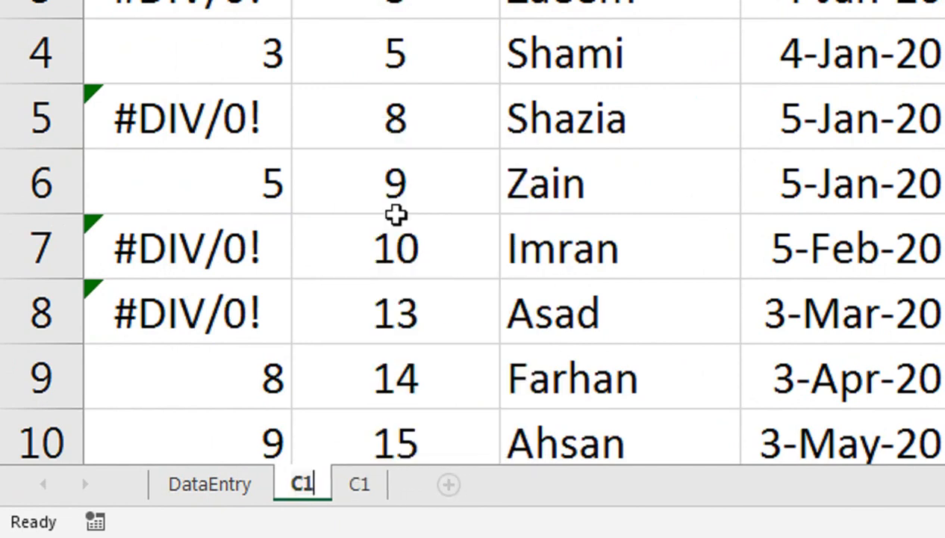
key(BackSpace)
text(2)
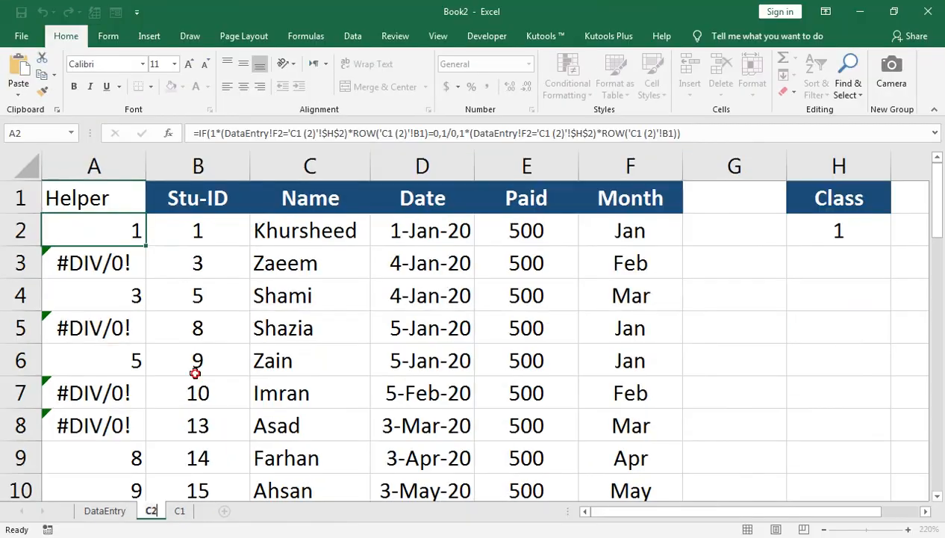
click(388, 193)
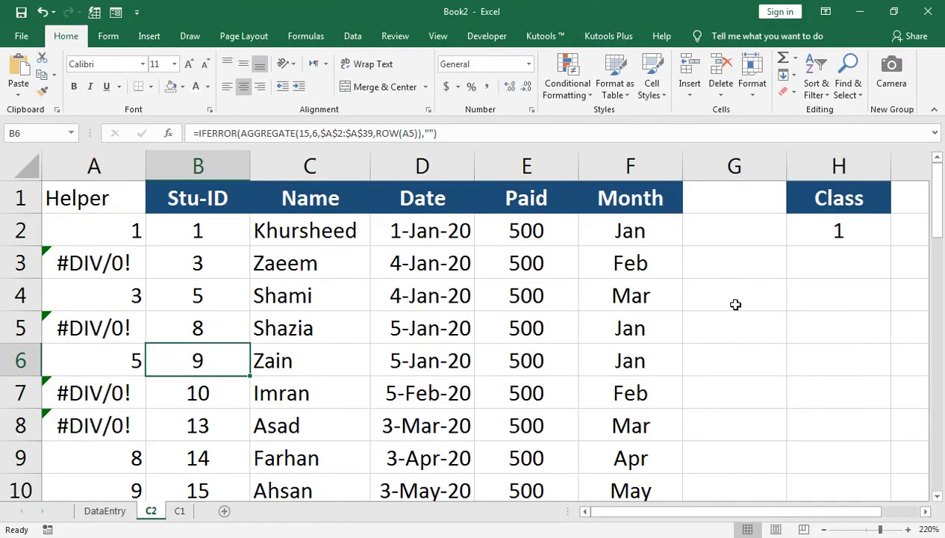
Step: Set the Class value in H2 of sheet C2 to 2
click(818, 234)
text(2)
key(Return)
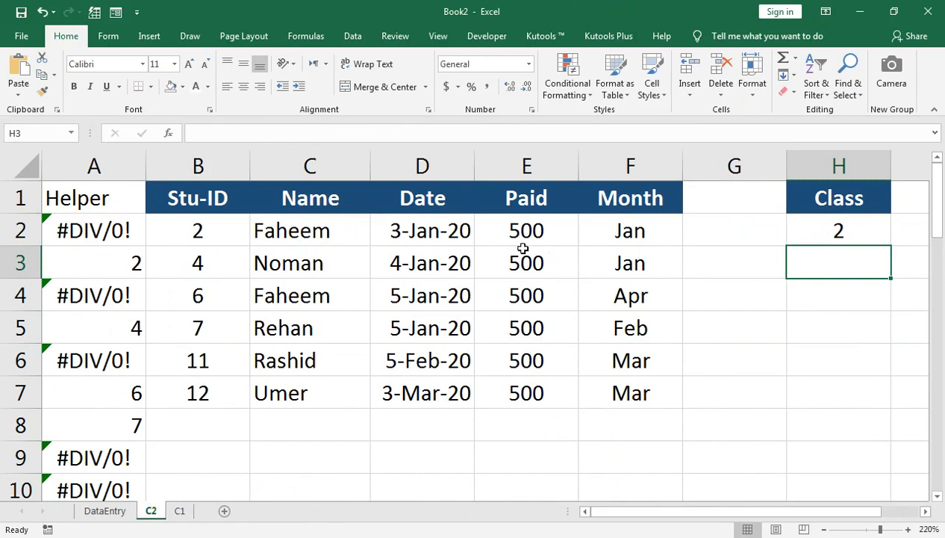
Step: Hide the Helper column on sheet C2
right_click(110, 165)
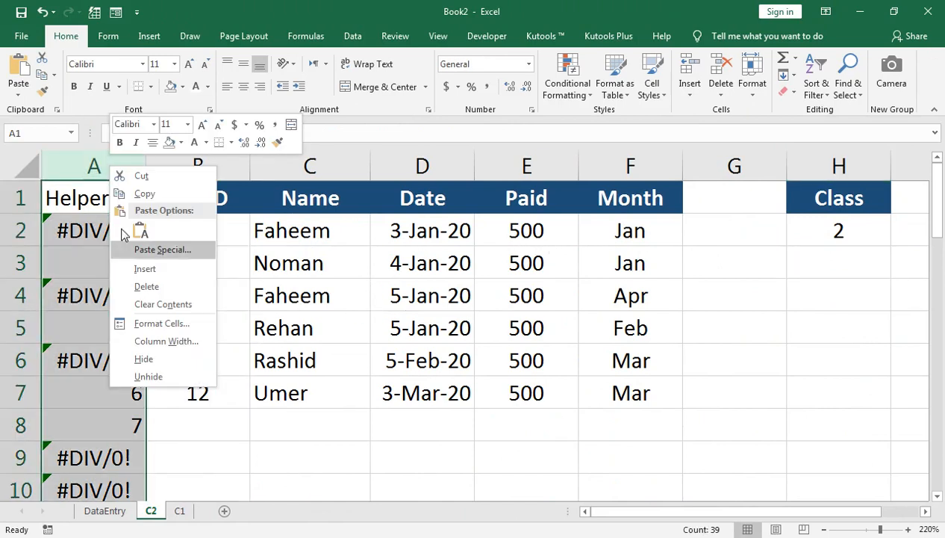
click(142, 377)
scroll(202, 321, right, 1)
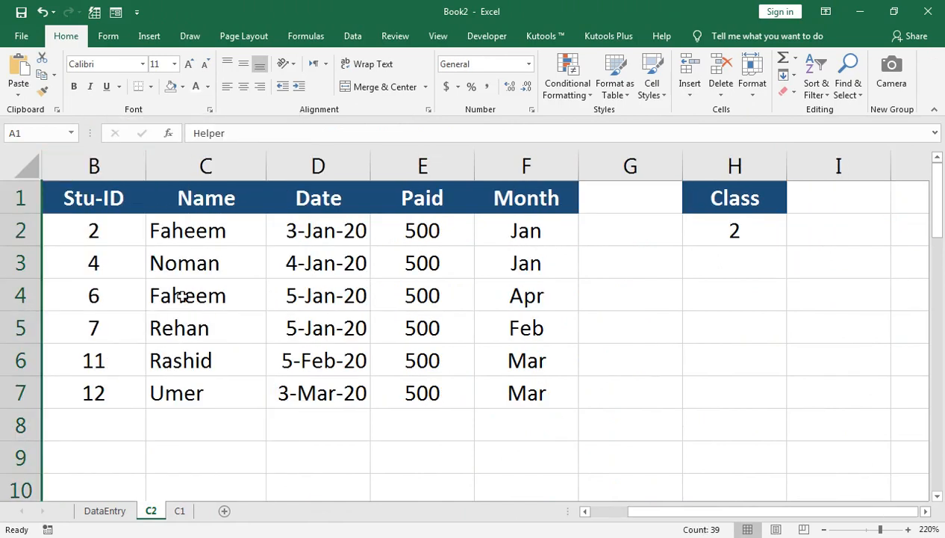
Step: Hide the Helper column on sheet C1 and move that sheet ahead of C2
click(180, 512)
click(97, 166)
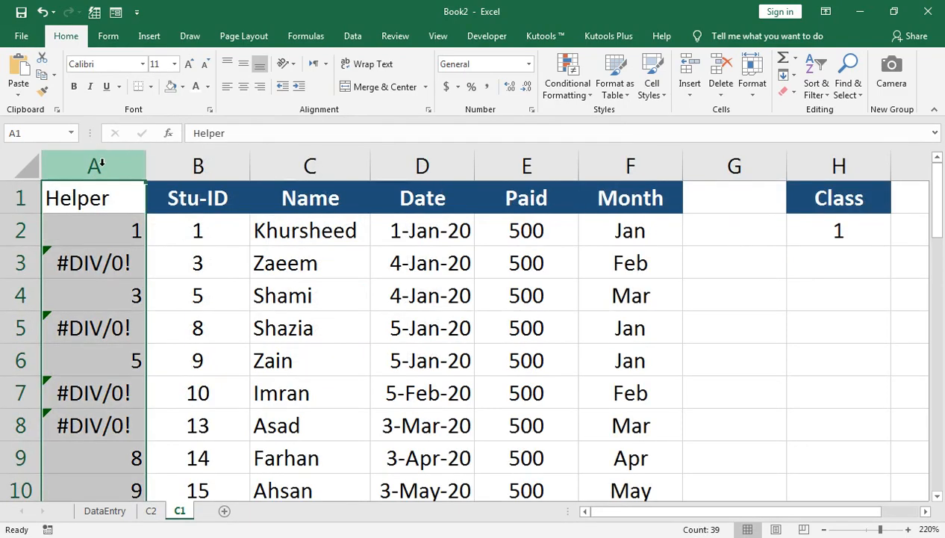
right_click(66, 171)
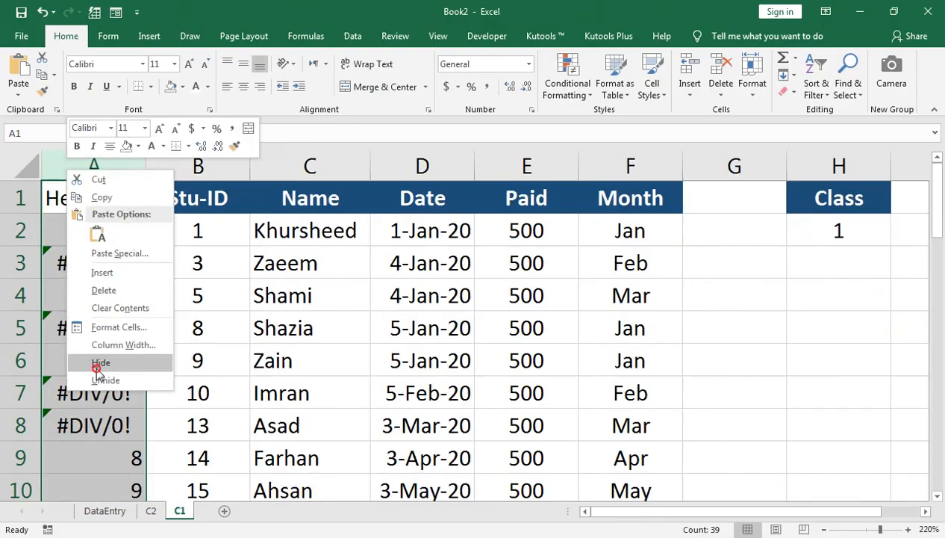
click(200, 235)
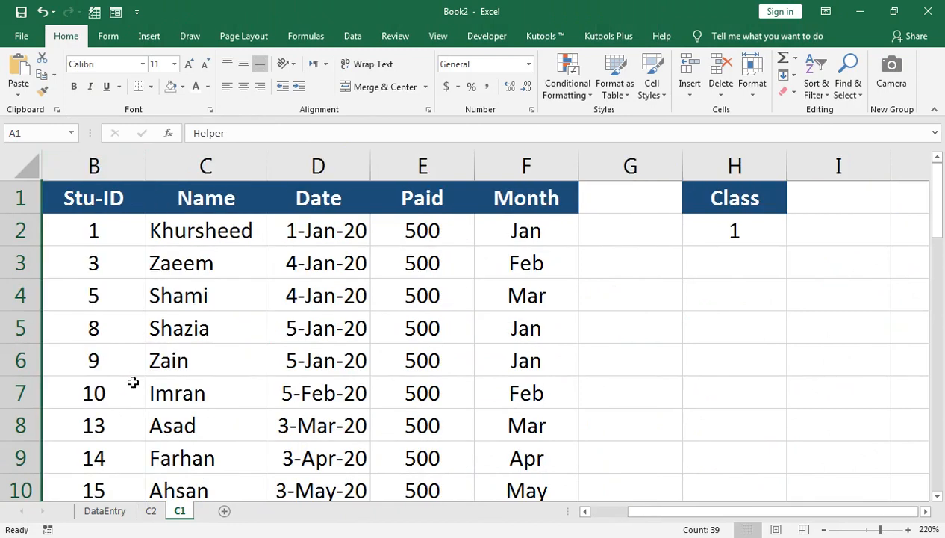
click(539, 423)
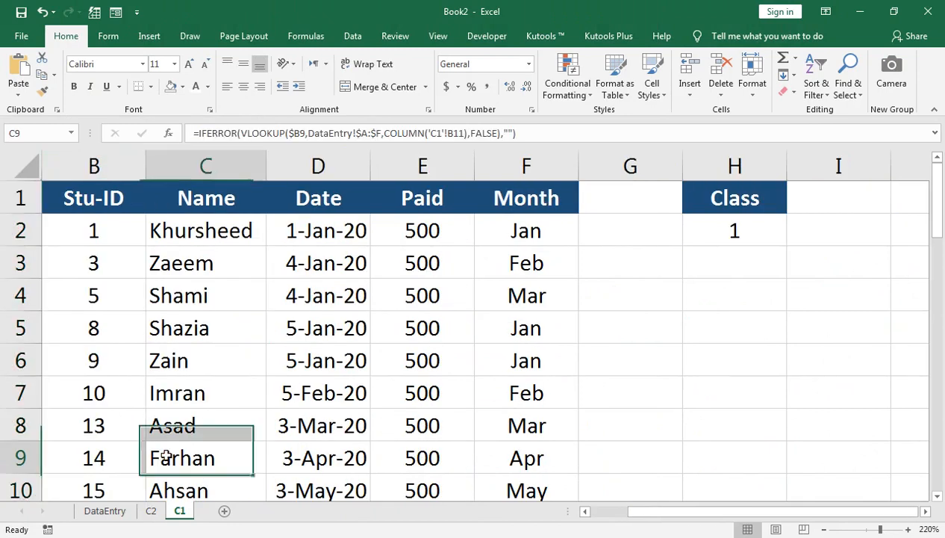
click(153, 512)
drag(179, 514, 152, 515)
Step: Start a new record in row 17 of DataEntry with Stu-ID 16 and the student's name
click(98, 514)
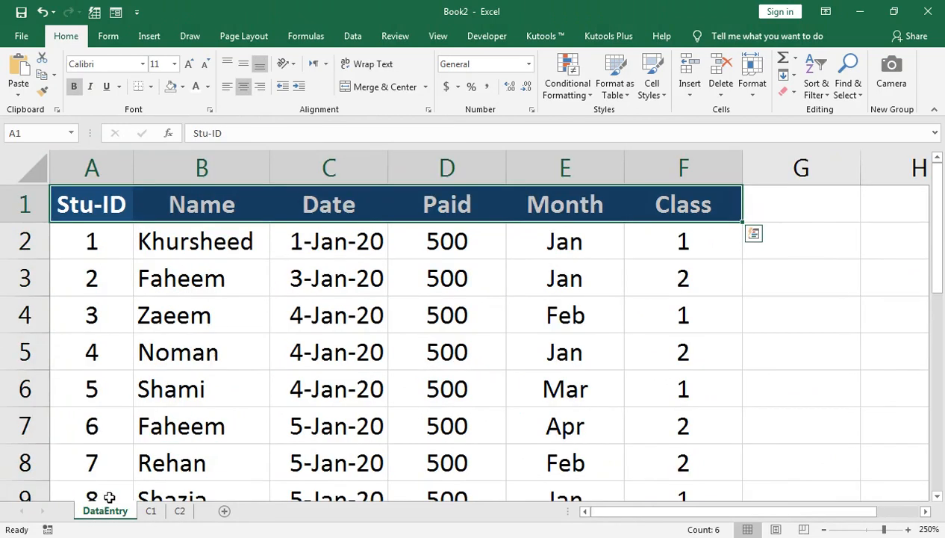
scroll(118, 460, down, 4)
click(108, 352)
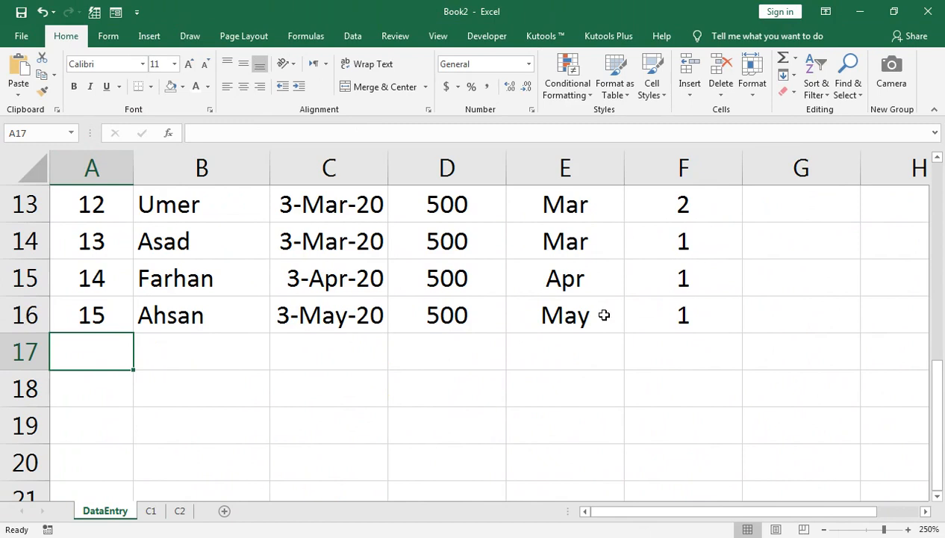
text(16)
click(208, 354)
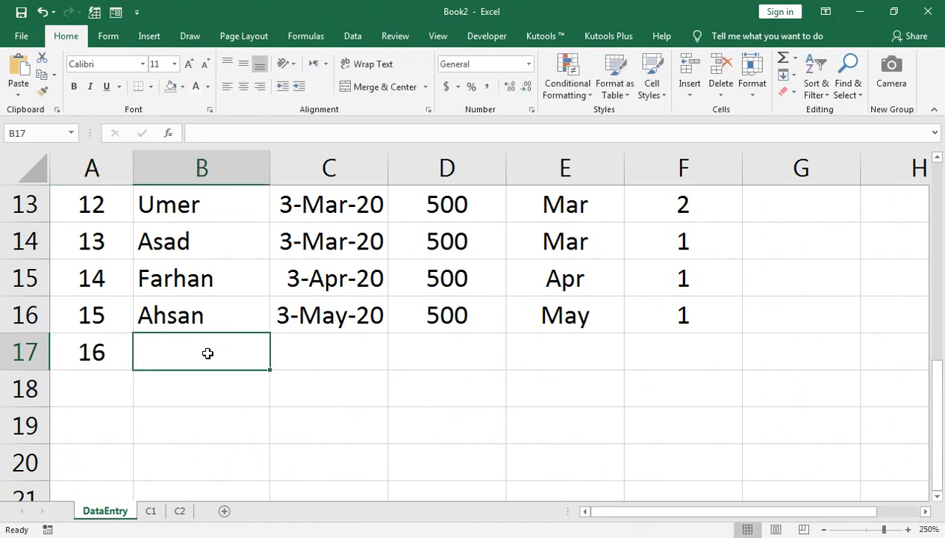
text(lAIBA)
key(BackSpace)
key(BackSpace)
key(BackSpace)
key(BackSpace)
key(BackSpace)
text(Laiba)
key(Tab)
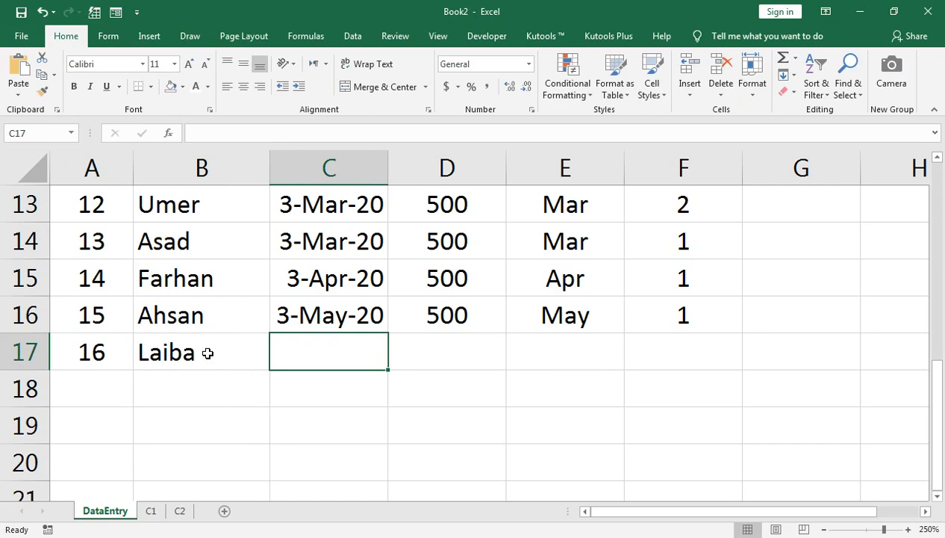
Step: Complete row 17 with date 3-Jan-20, paid 500, month Jan and class 1, and check the list on sheet C1
text(3-Jan-20)
key(Tab)
text(500)
key(Tab)
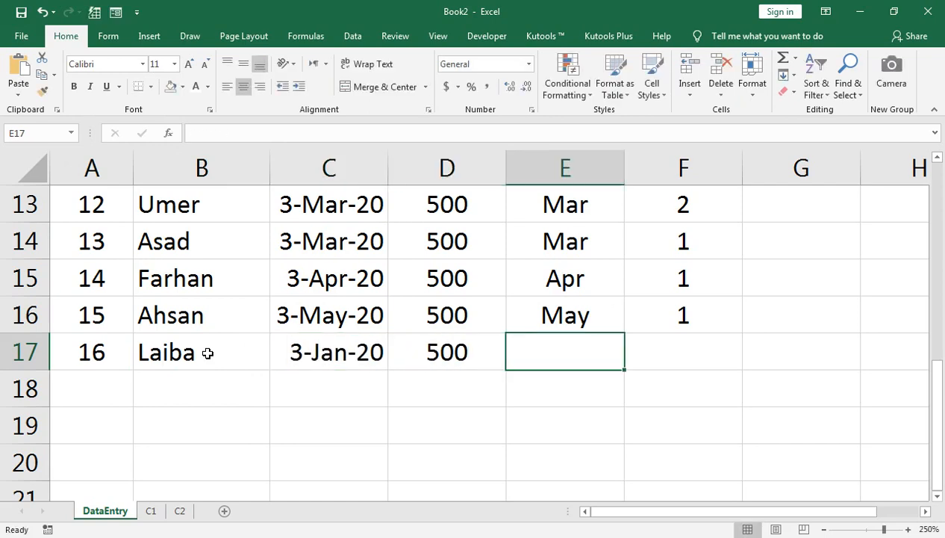
text(Jn)
key(BackSpace)
text(an)
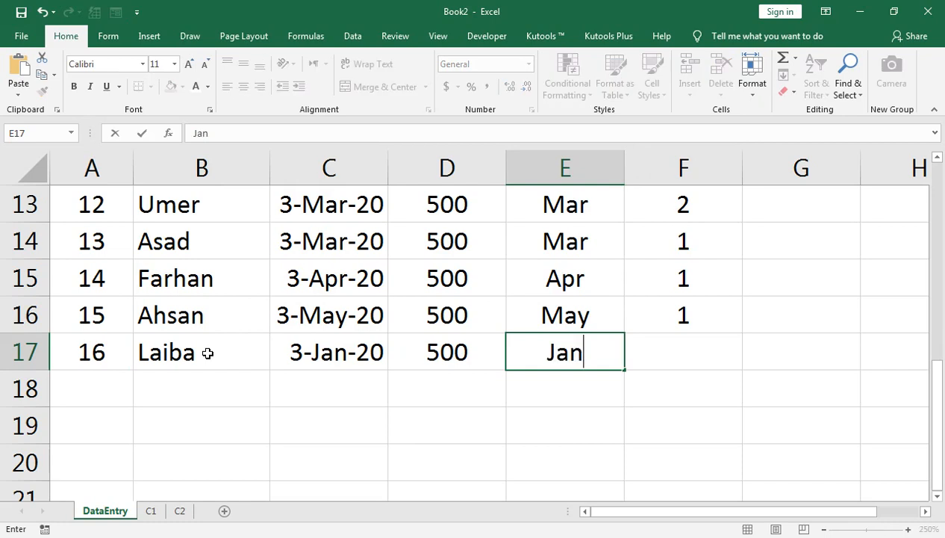
key(Tab)
text(1)
key(Return)
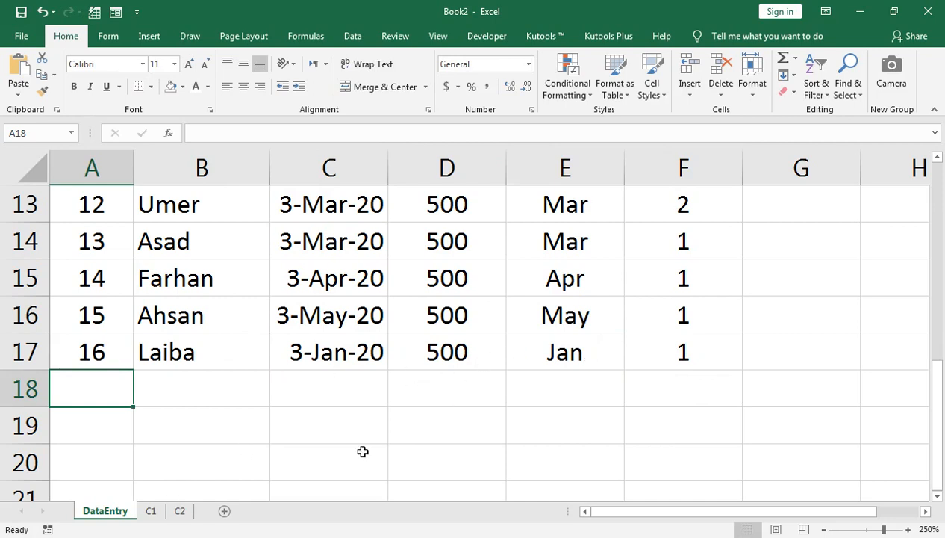
click(153, 511)
scroll(188, 415, down, 3)
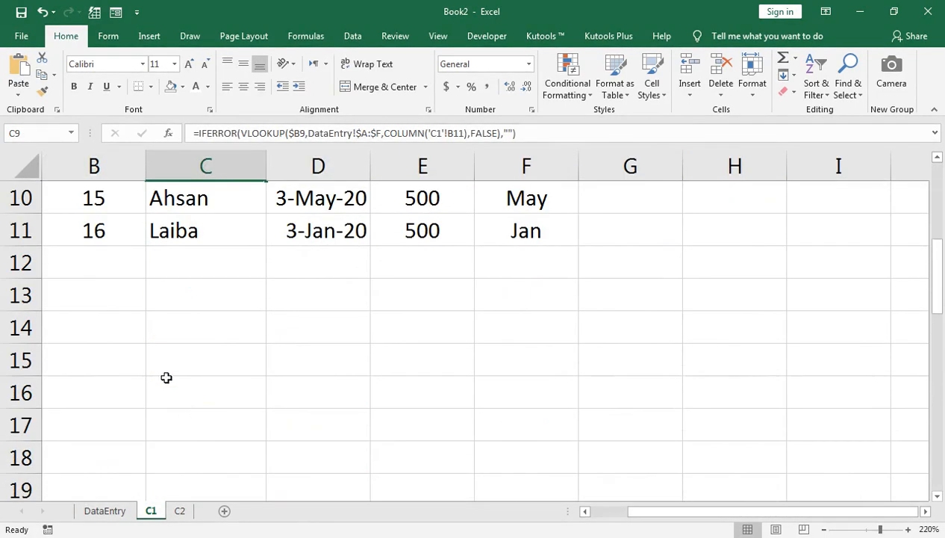
Step: Start another DataEntry record in row 18 with Stu-ID 17, the student's name and date 3-Feb-20
click(123, 511)
text(17)
key(Tab)
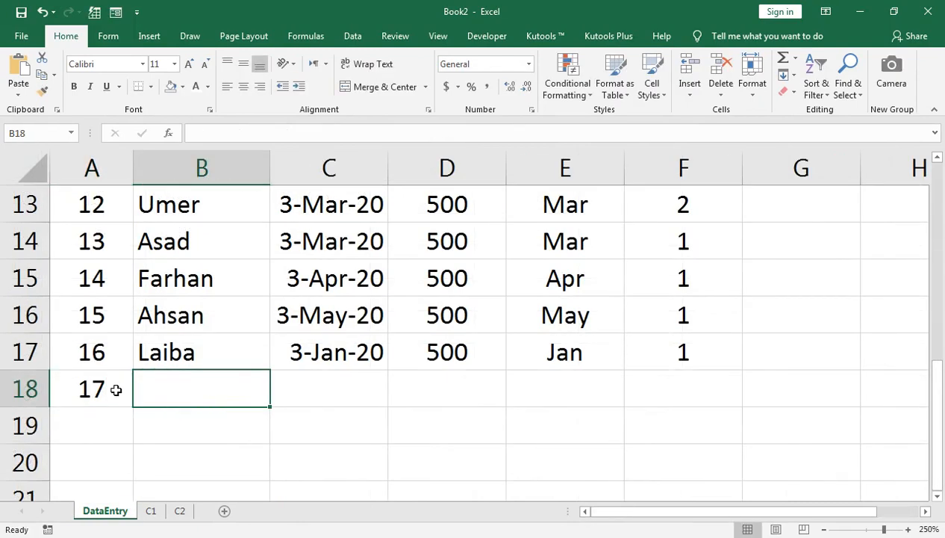
text(Yousuf)
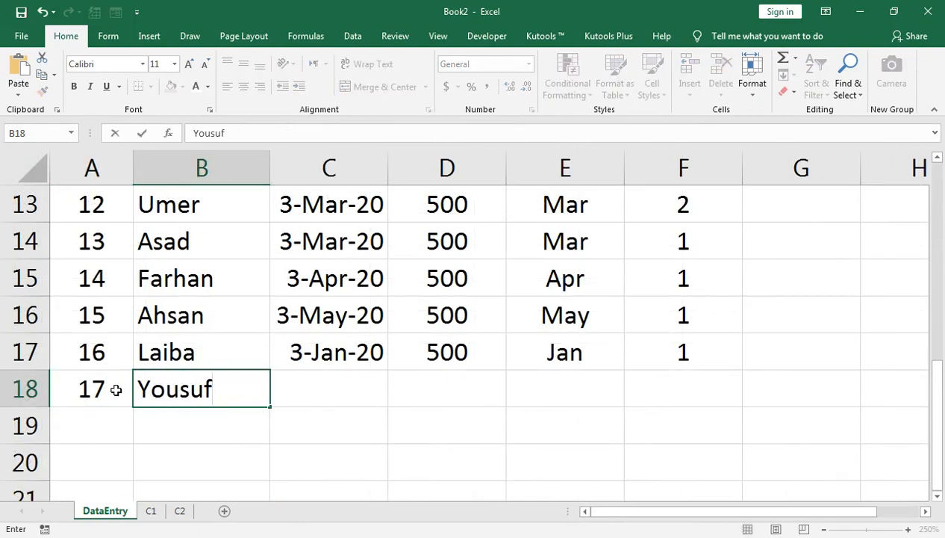
key(Tab)
text(3-)
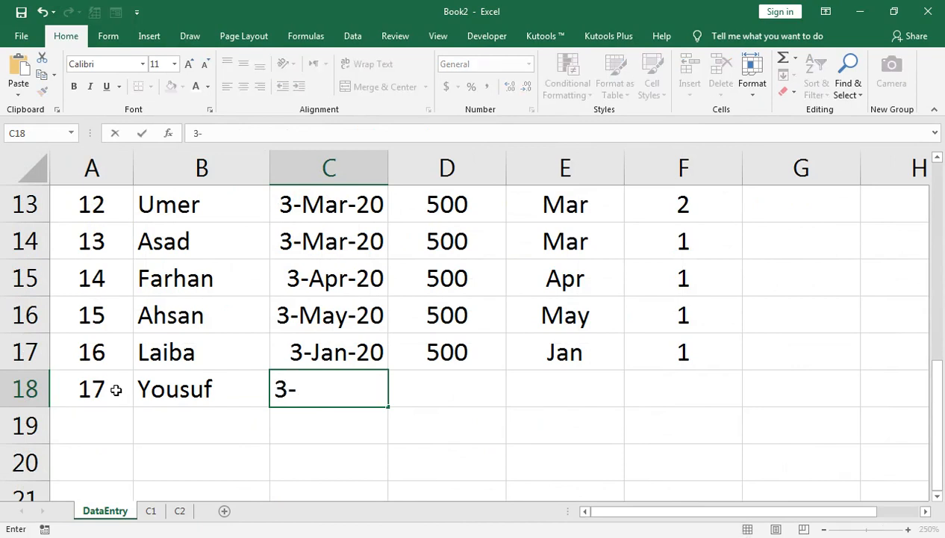
text(Feb-20)
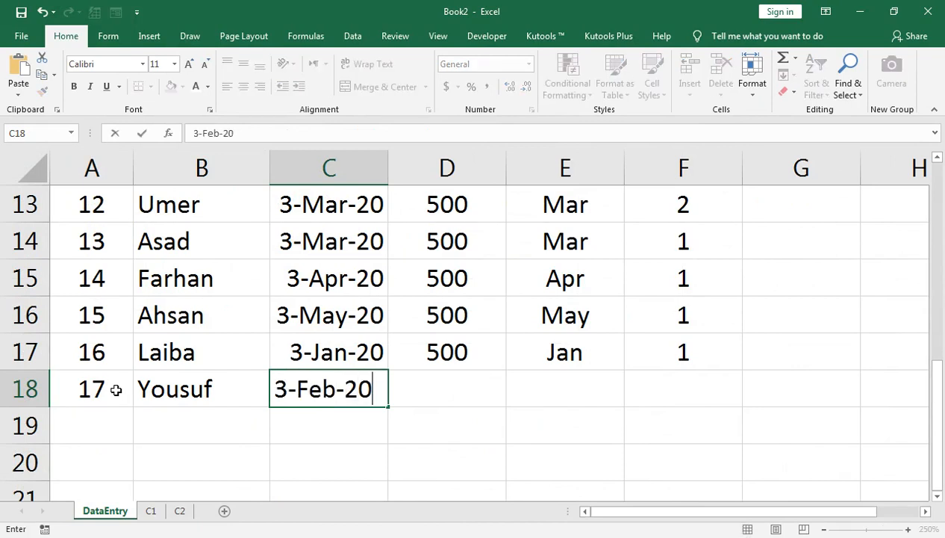
Step: Complete row 18 with paid 500, month Feb and class 2, and check the list on sheet C2
key(Tab)
text(500)
key(ctrl+Return)
key(Tab)
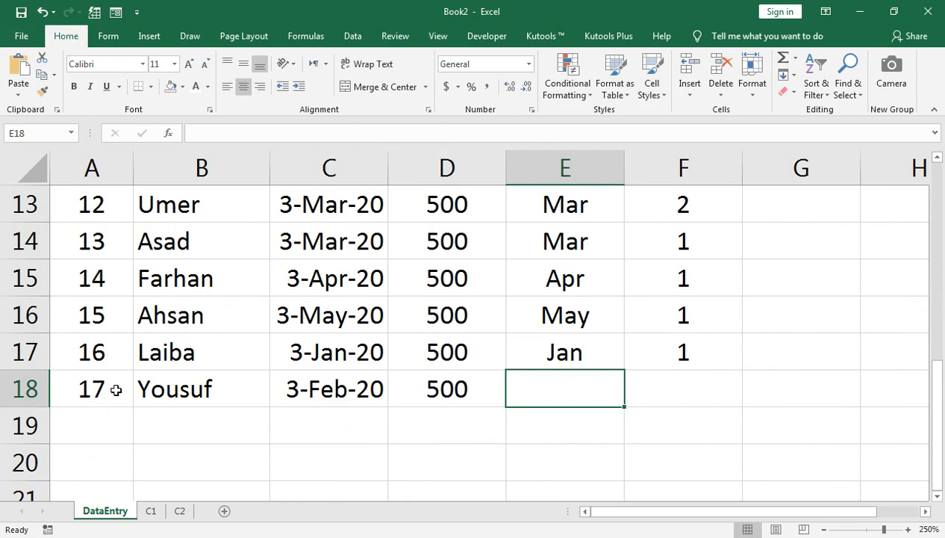
text(Fen)
key(Tab)
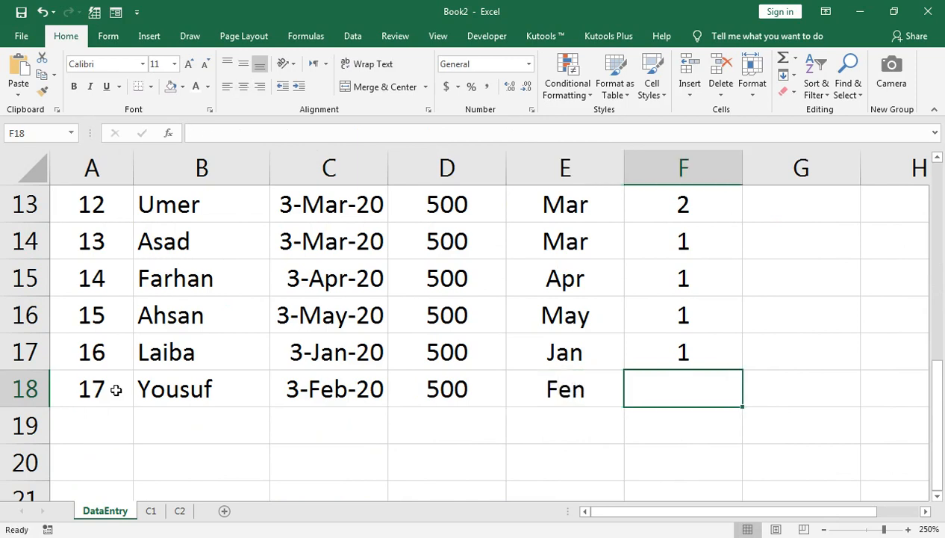
key(Left)
text(Feb)
key(Tab)
text(2)
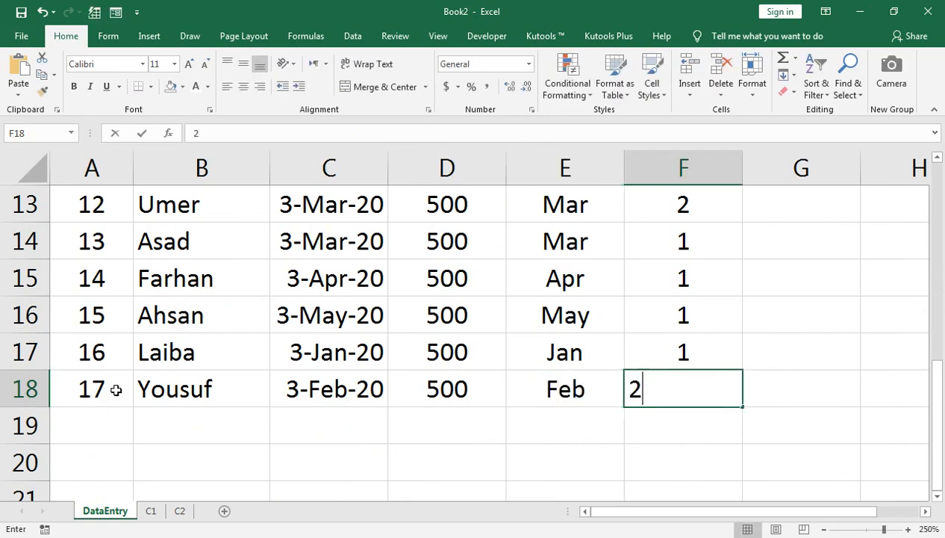
key(Return)
click(190, 511)
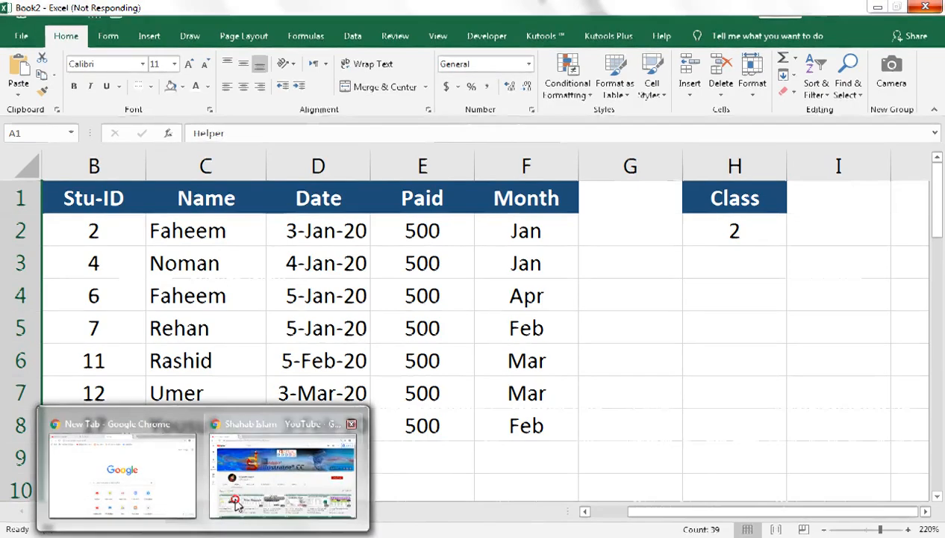
Step: Switch to the Chrome window showing the YouTube channel's videos page
click(275, 437)
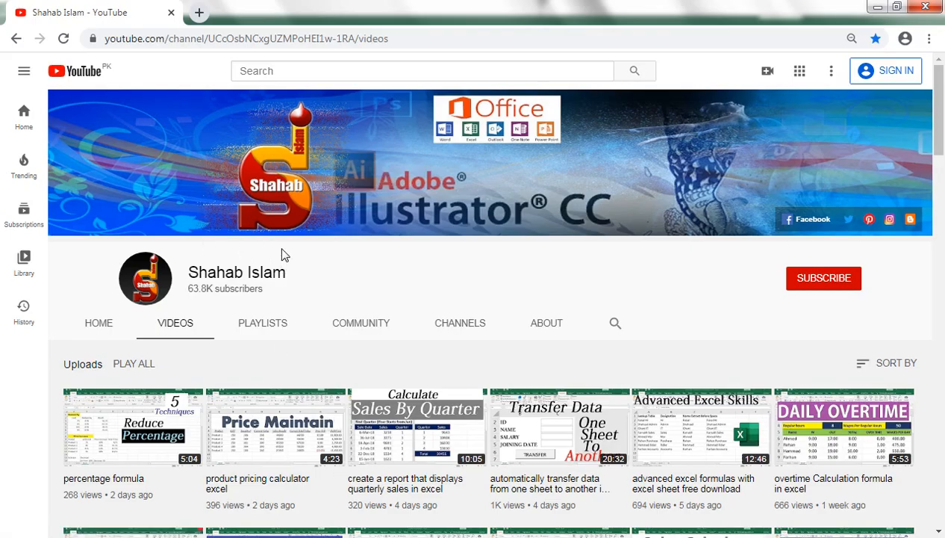